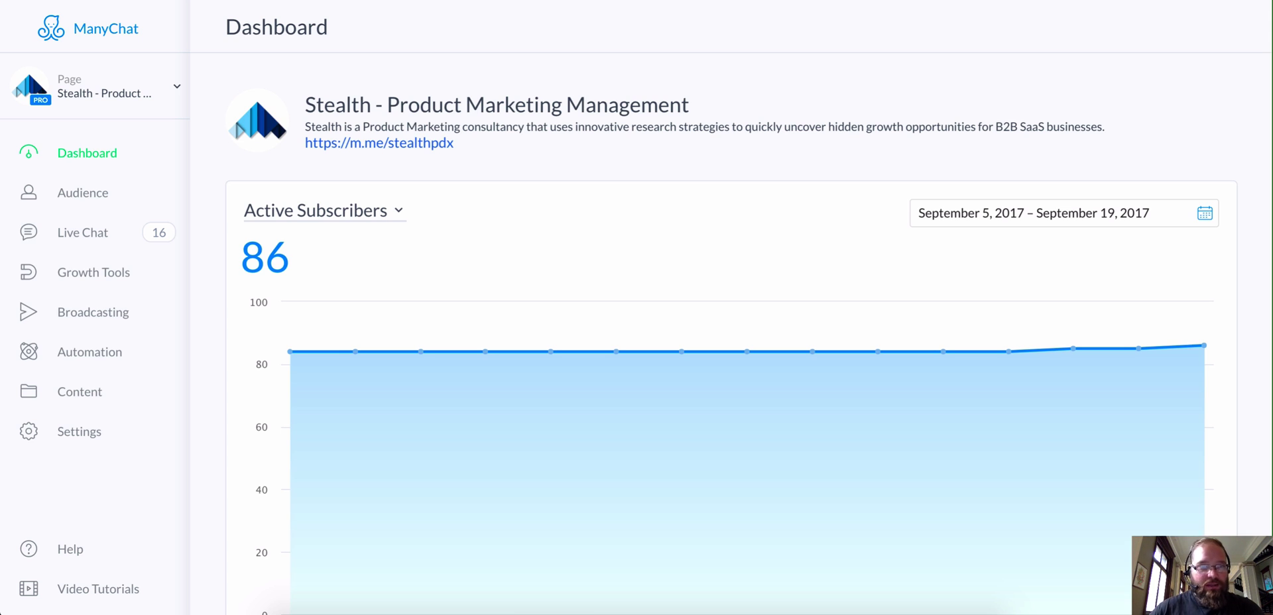
Step: Show the Growth Tools list for the Stealth - Product Marketing Management page
{"action": "left_click", "coordinate": [111, 281]}
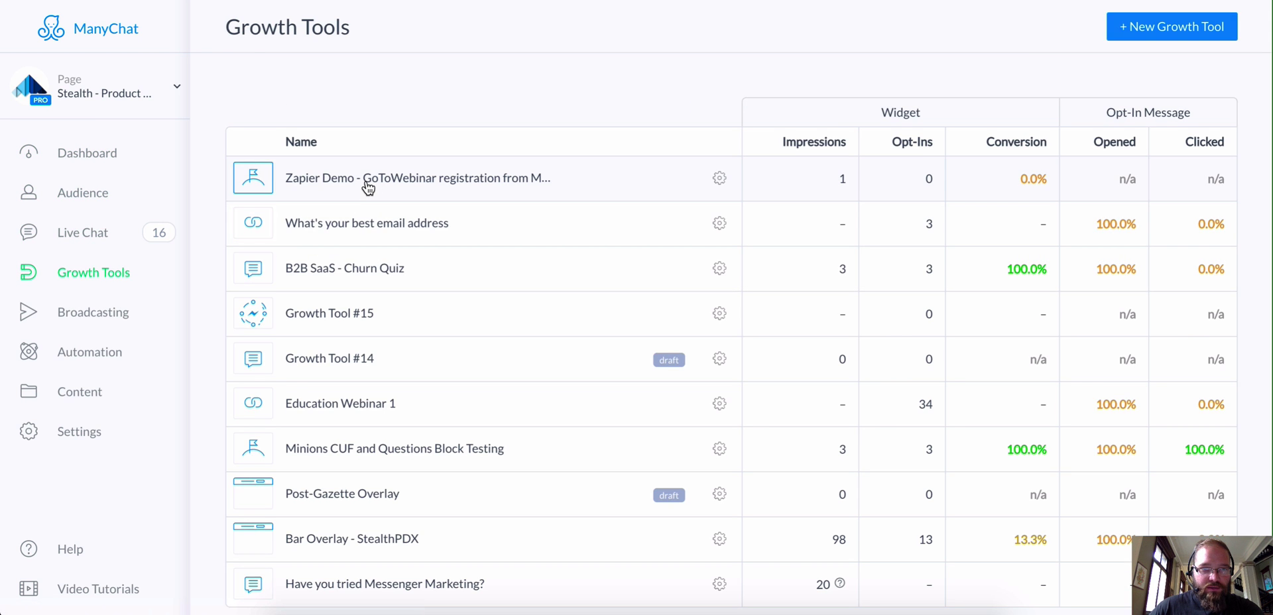
Step: Edit the Zapier Demo opt-in message and inspect its email question, tagged zapier_webinar_registered
{"action": "left_click", "coordinate": [369, 180]}
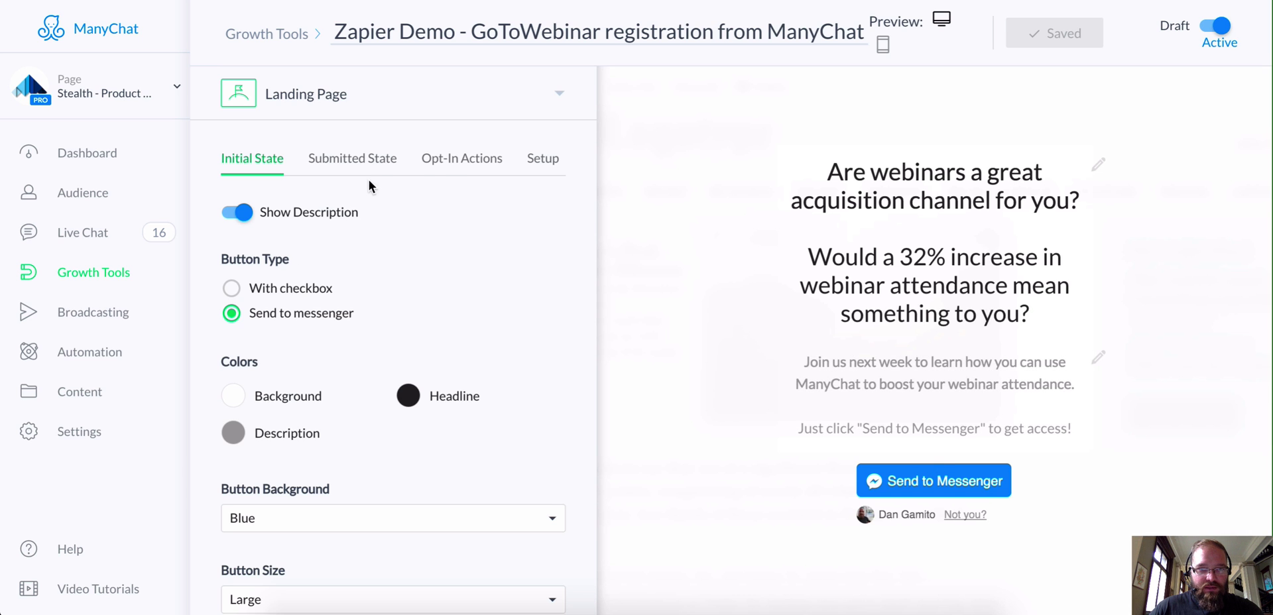
{"action": "left_click", "coordinate": [448, 159]}
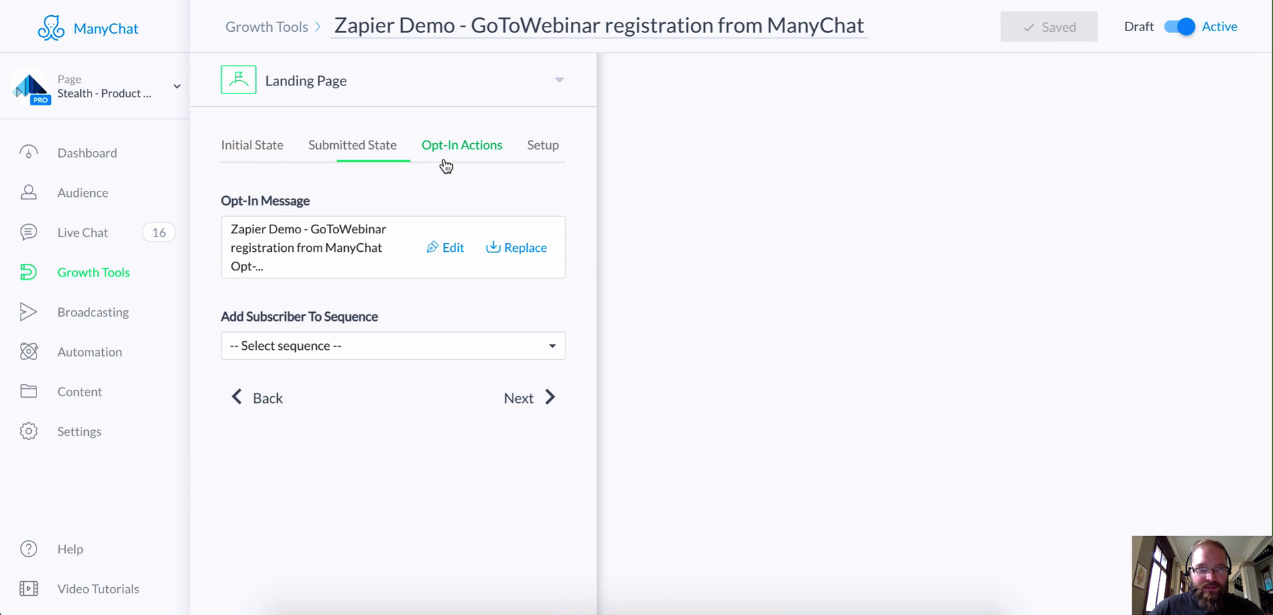
{"action": "left_click", "coordinate": [444, 250]}
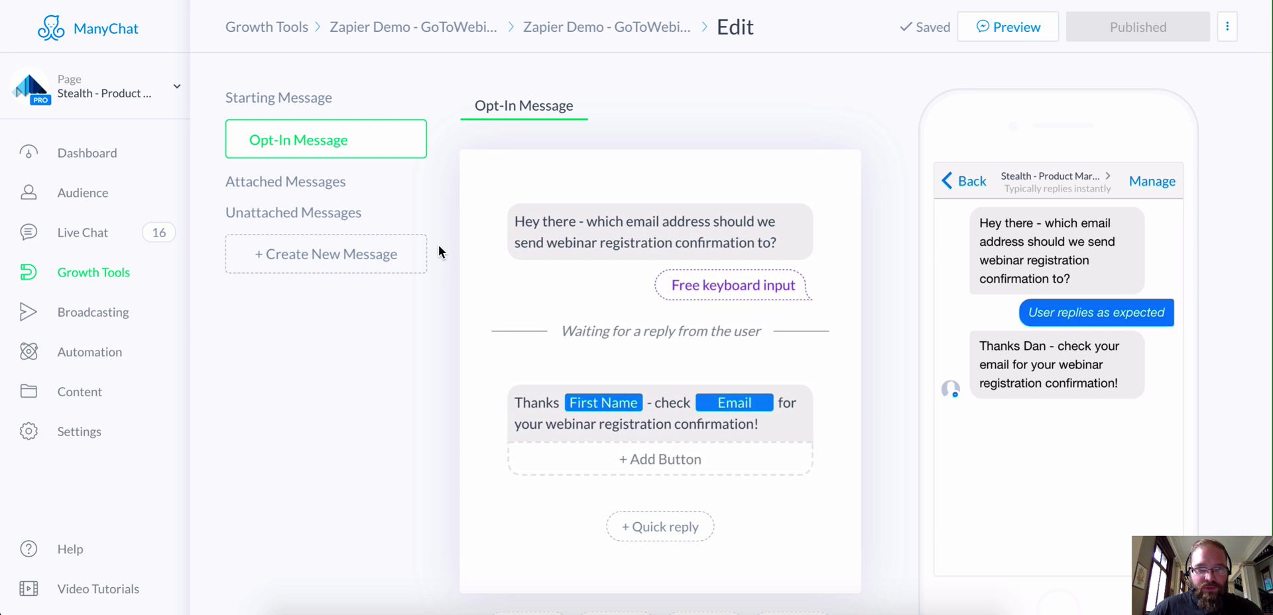
{"action": "scroll", "coordinate": [447, 240], "scroll_direction": "down", "scroll_amount": 2}
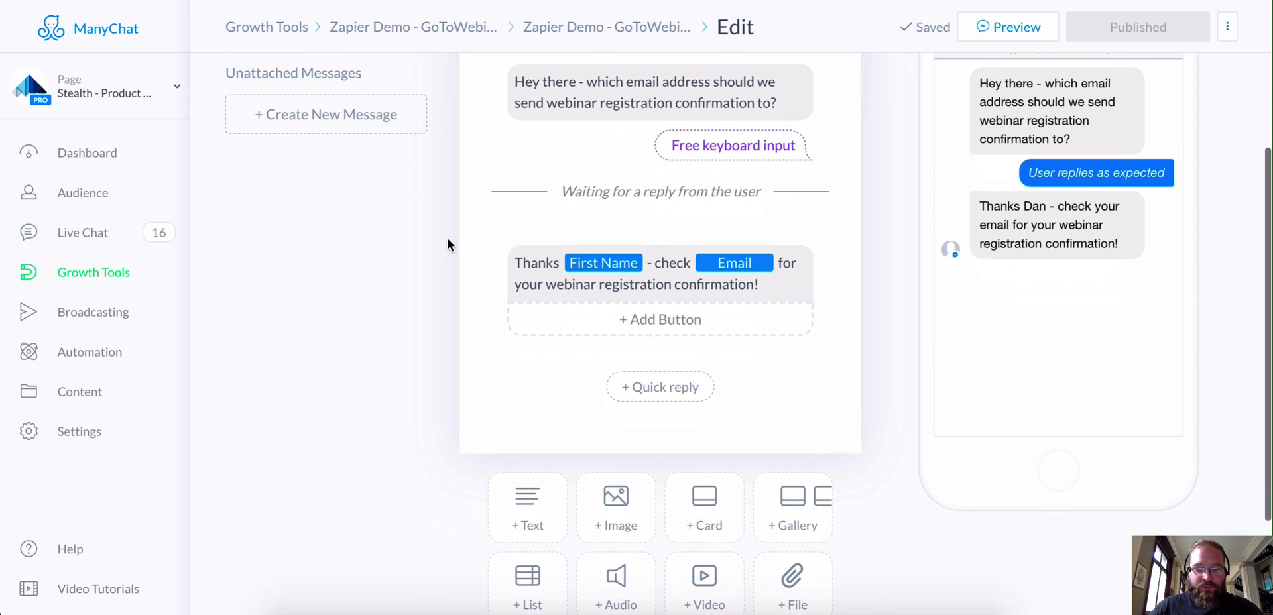
{"action": "scroll", "coordinate": [451, 242], "scroll_direction": "up", "scroll_amount": 2}
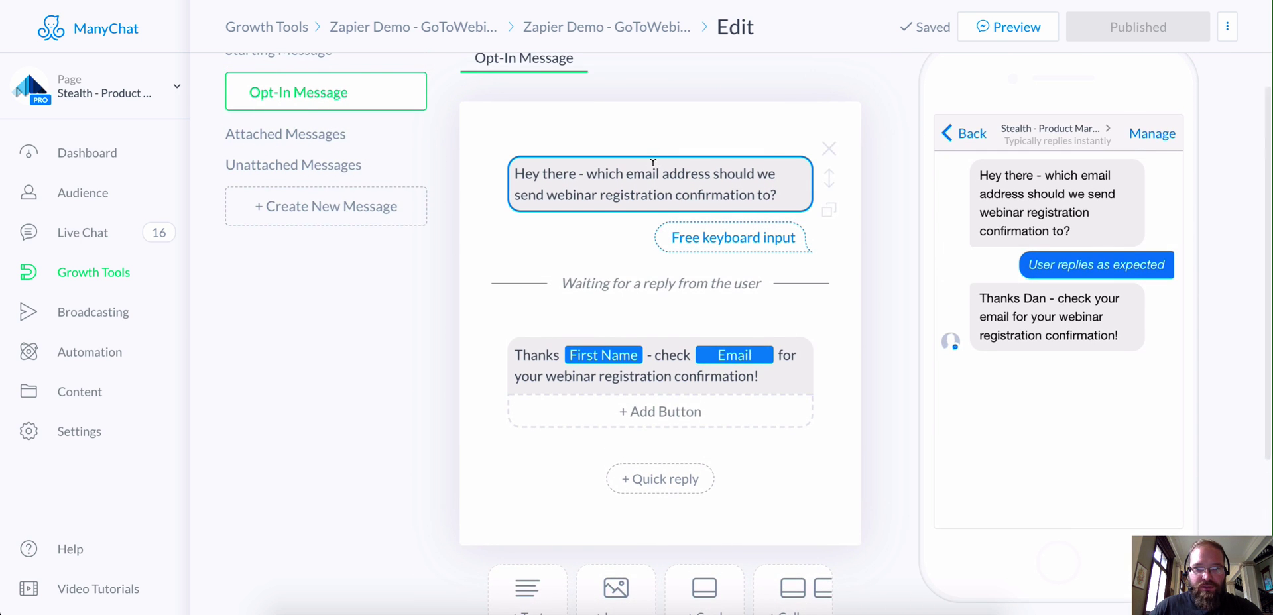
{"action": "scroll", "coordinate": [653, 159], "scroll_direction": "down", "scroll_amount": 3}
{"action": "scroll", "coordinate": [656, 166], "scroll_direction": "up", "scroll_amount": 4}
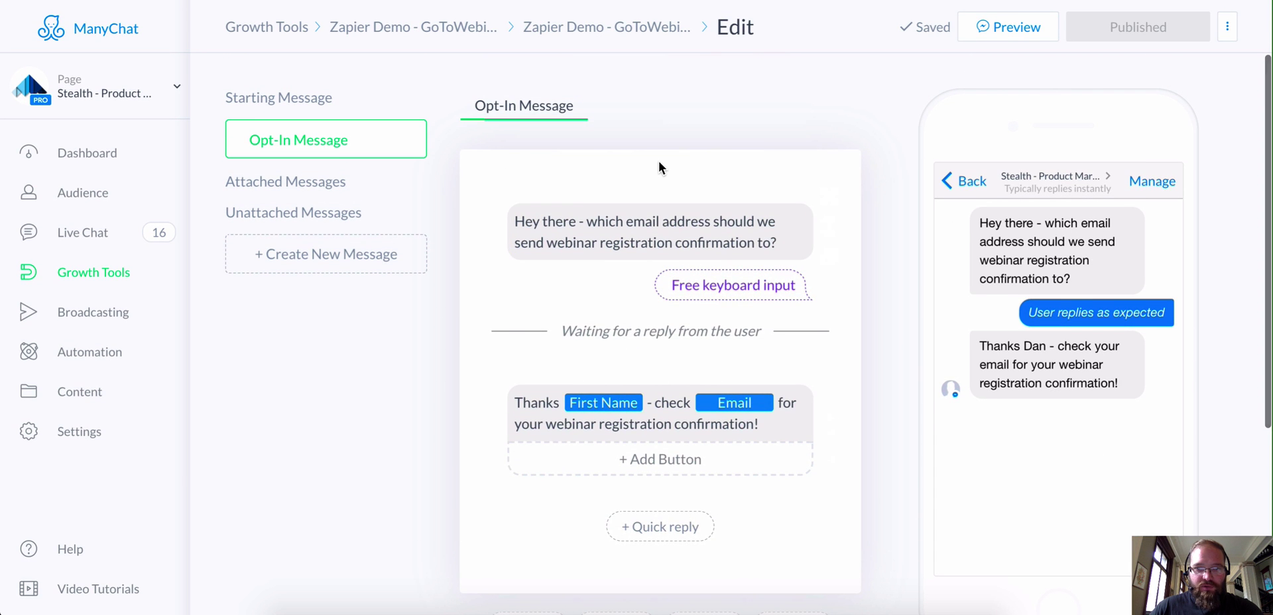
{"action": "left_click", "coordinate": [584, 239]}
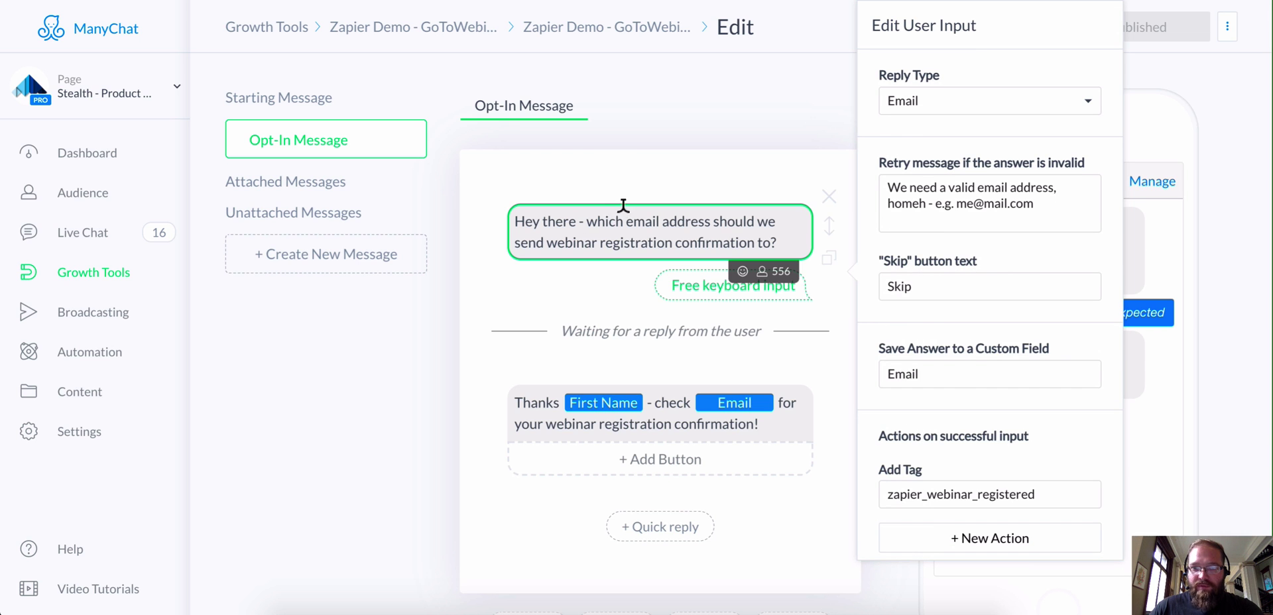
Step: Keep Email as the reply type and dismiss the user input panel via the thank-you message
{"action": "left_click", "coordinate": [1006, 101]}
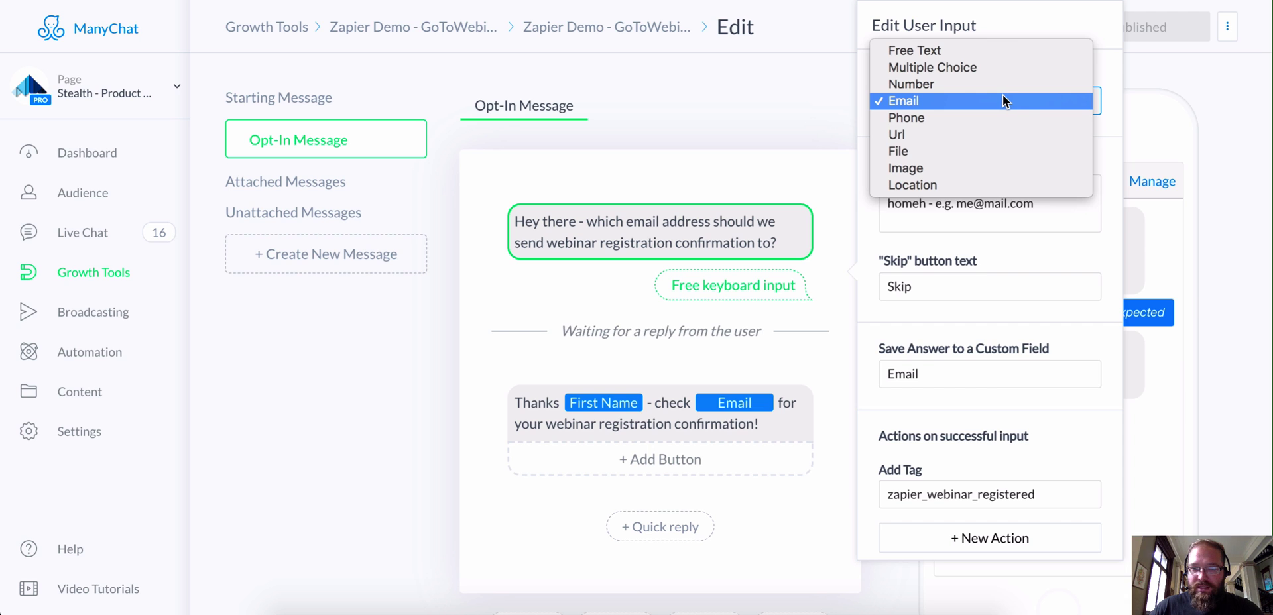
{"action": "left_click", "coordinate": [1006, 100]}
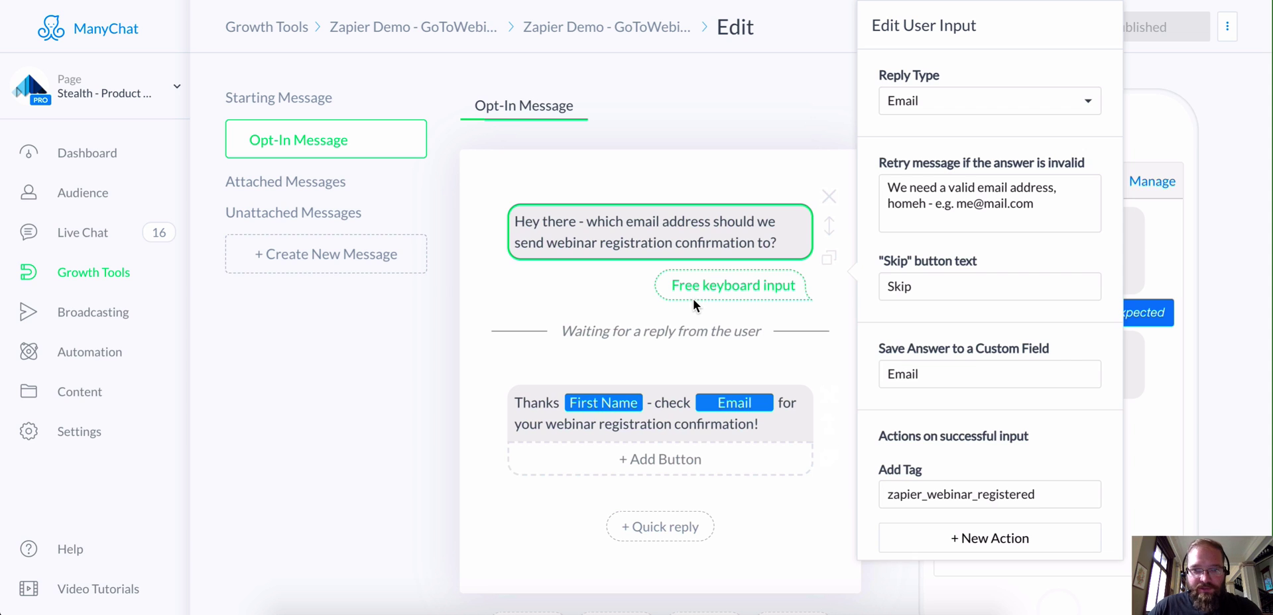
{"action": "left_click", "coordinate": [556, 401]}
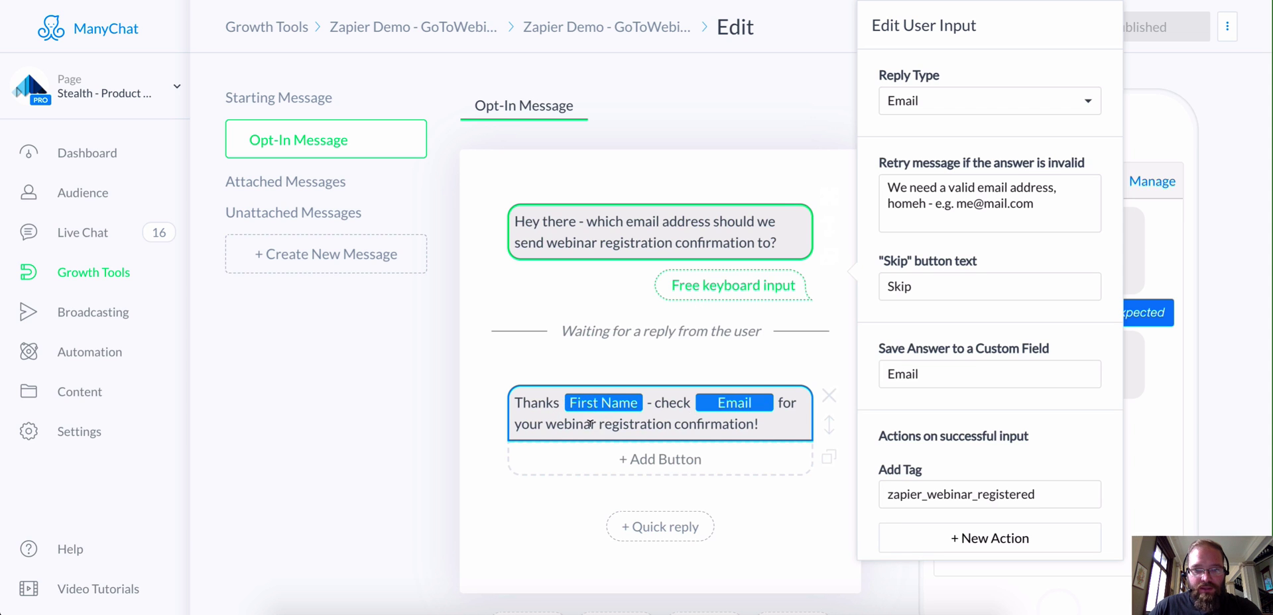
{"action": "left_click", "coordinate": [680, 419]}
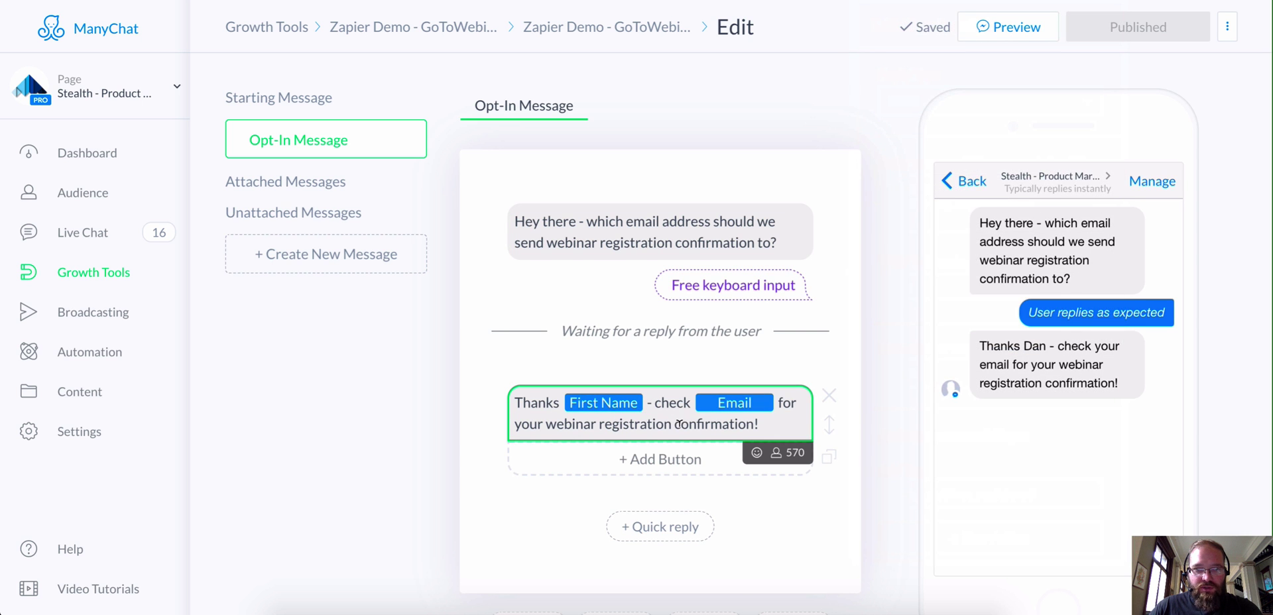
{"action": "scroll", "coordinate": [685, 369], "scroll_direction": "down", "scroll_amount": 3}
{"action": "scroll", "coordinate": [687, 366], "scroll_direction": "down", "scroll_amount": 2}
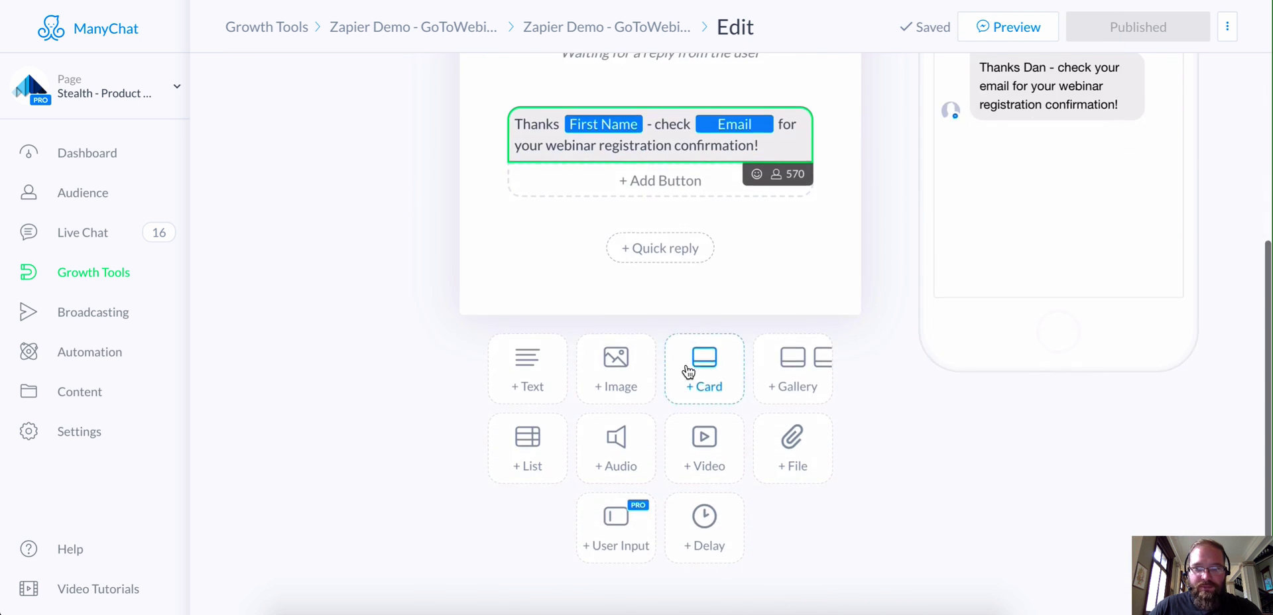
{"action": "scroll", "coordinate": [688, 365], "scroll_direction": "up", "scroll_amount": 5}
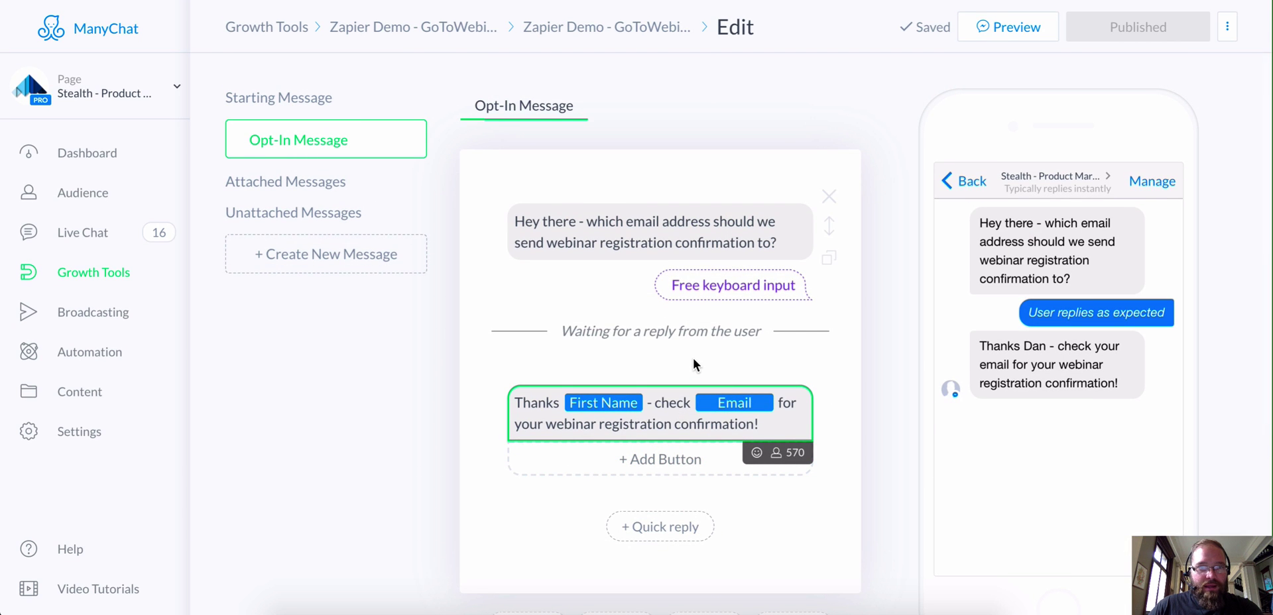
Step: Follow the Landing Page URL from the Zapier Demo growth tool's Setup settings
{"action": "left_click", "coordinate": [414, 30]}
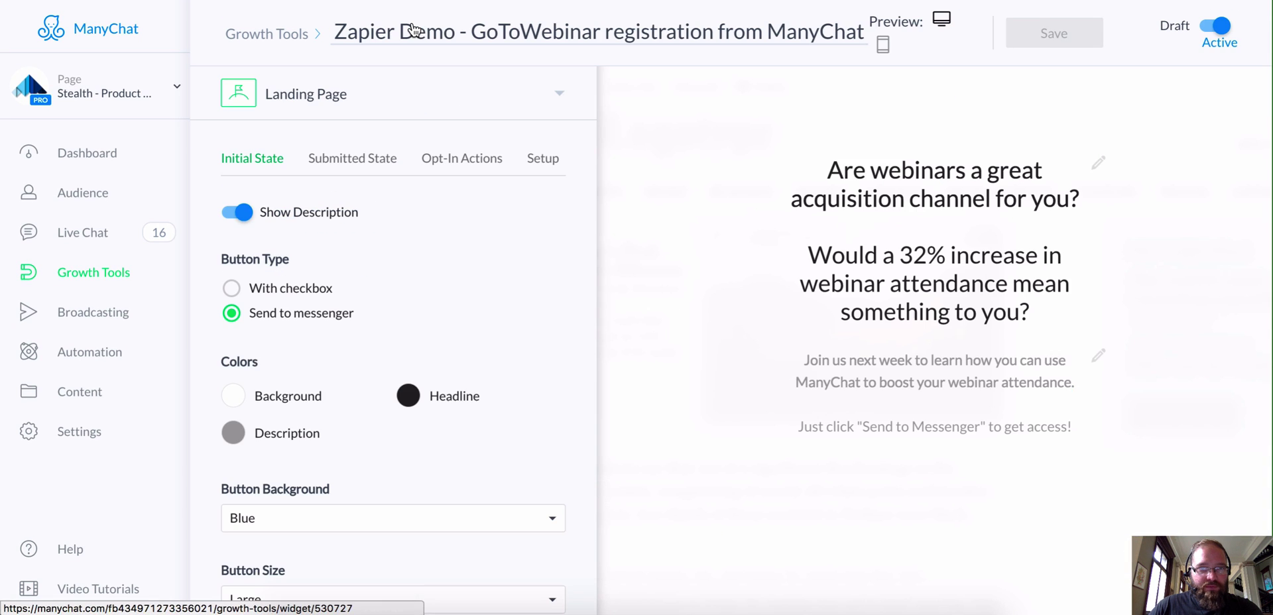
{"action": "left_click", "coordinate": [550, 164]}
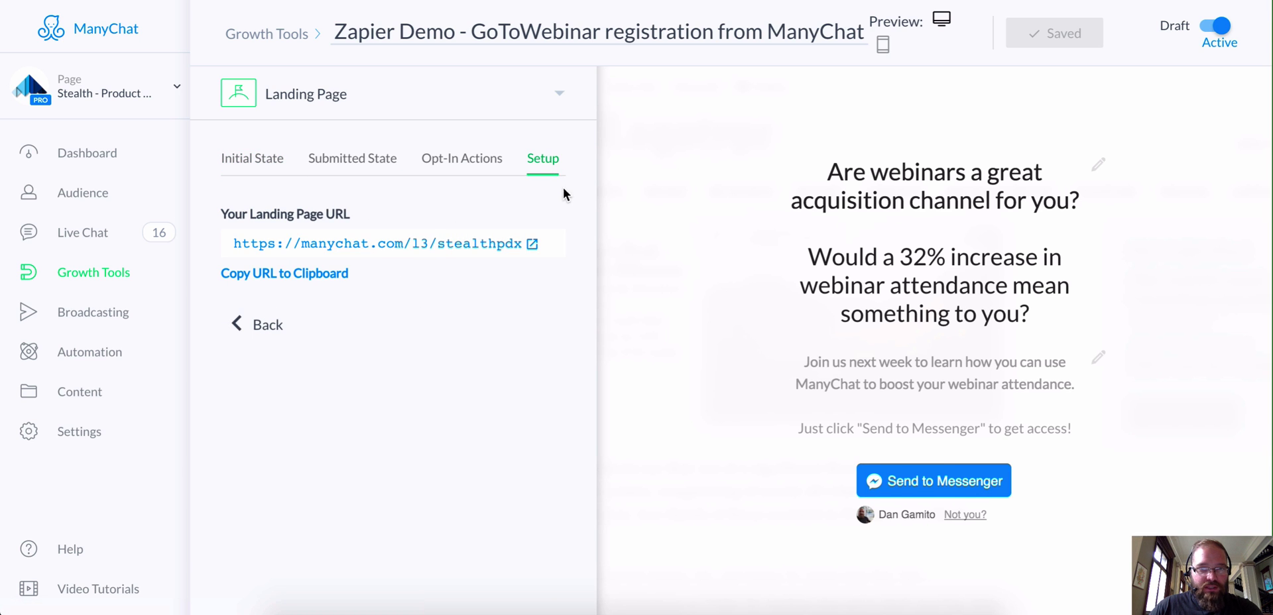
{"action": "left_click", "coordinate": [383, 244]}
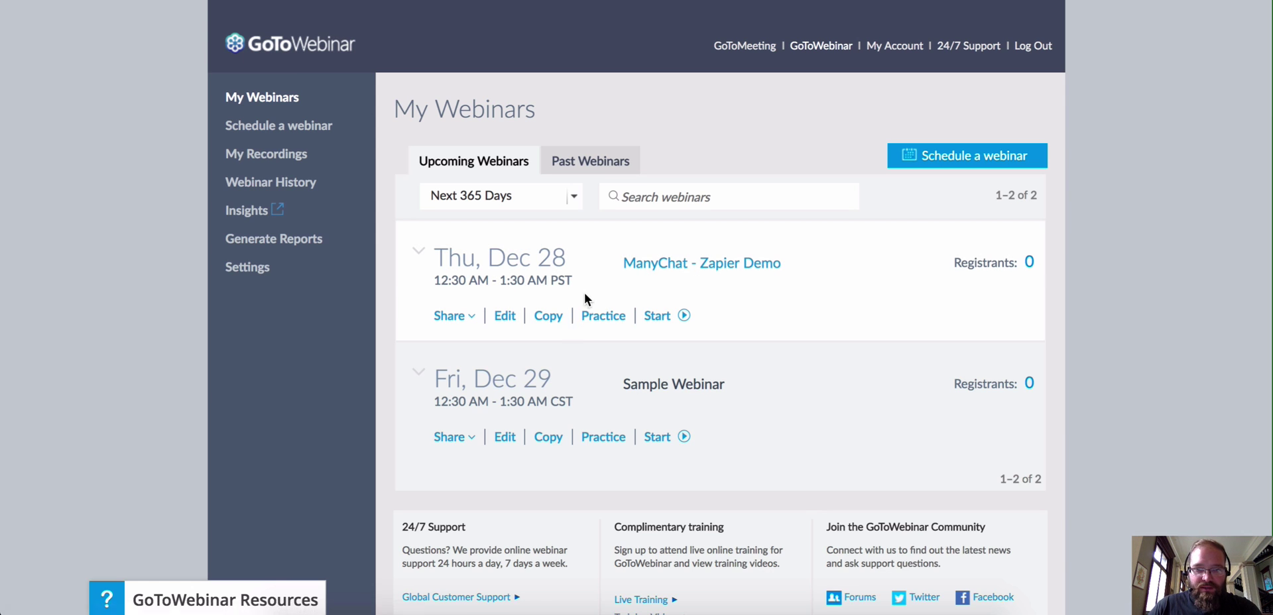
Step: Review the ManyChat - Zapier Demo webinar's details (0 registrants), then return to My Webinars
{"action": "left_click", "coordinate": [506, 318]}
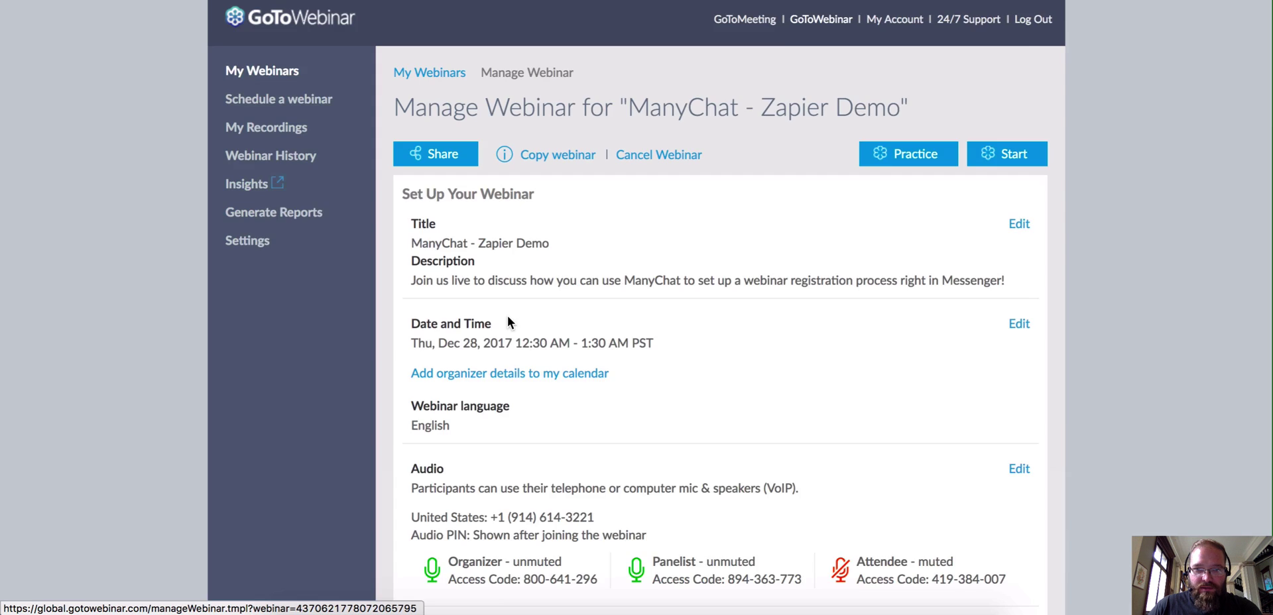
{"action": "scroll", "coordinate": [577, 258], "scroll_direction": "down", "scroll_amount": 2}
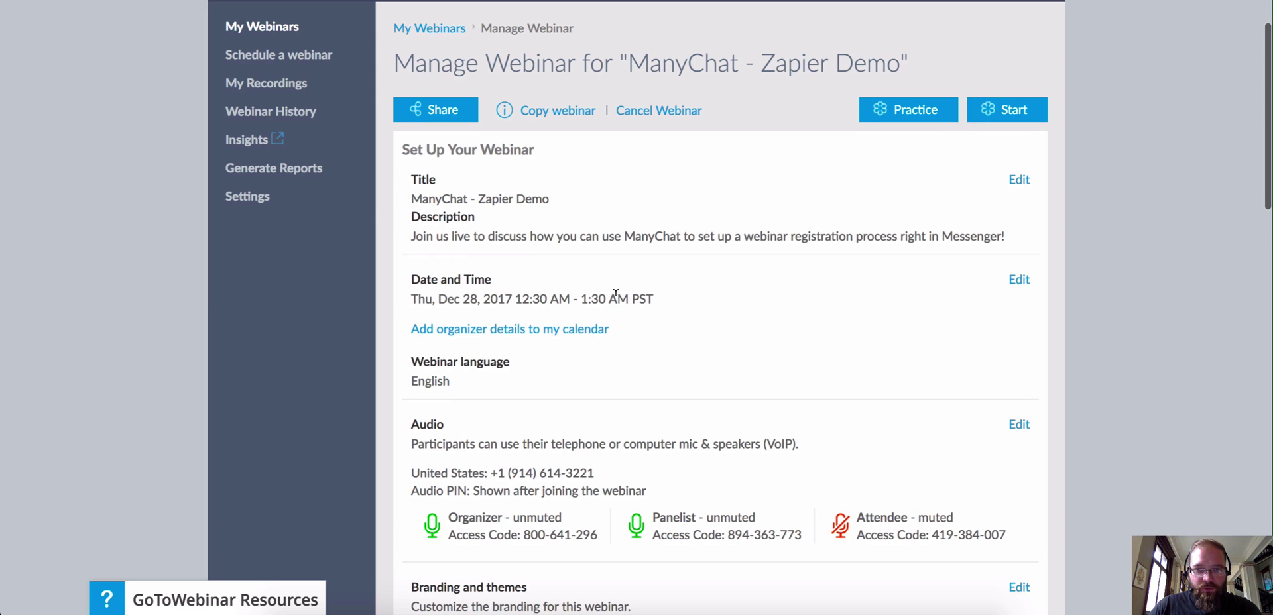
{"action": "scroll", "coordinate": [626, 290], "scroll_direction": "down", "scroll_amount": 1}
{"action": "scroll", "coordinate": [657, 257], "scroll_direction": "down", "scroll_amount": 5}
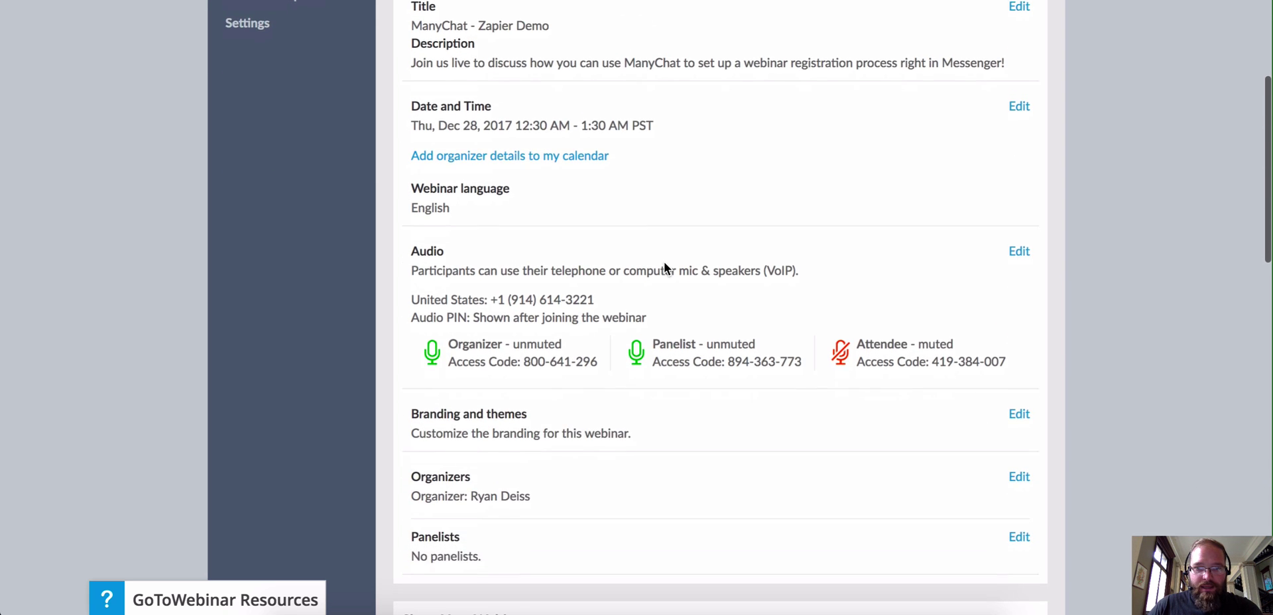
{"action": "scroll", "coordinate": [666, 255], "scroll_direction": "down", "scroll_amount": 3}
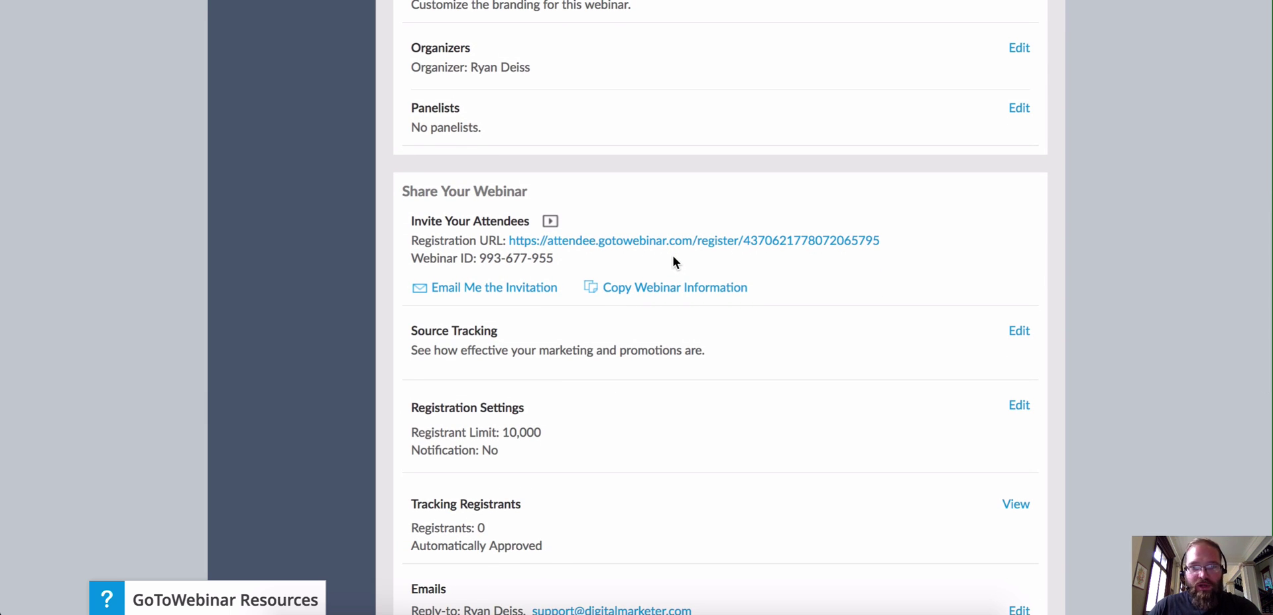
{"action": "scroll", "coordinate": [683, 255], "scroll_direction": "up", "scroll_amount": 9}
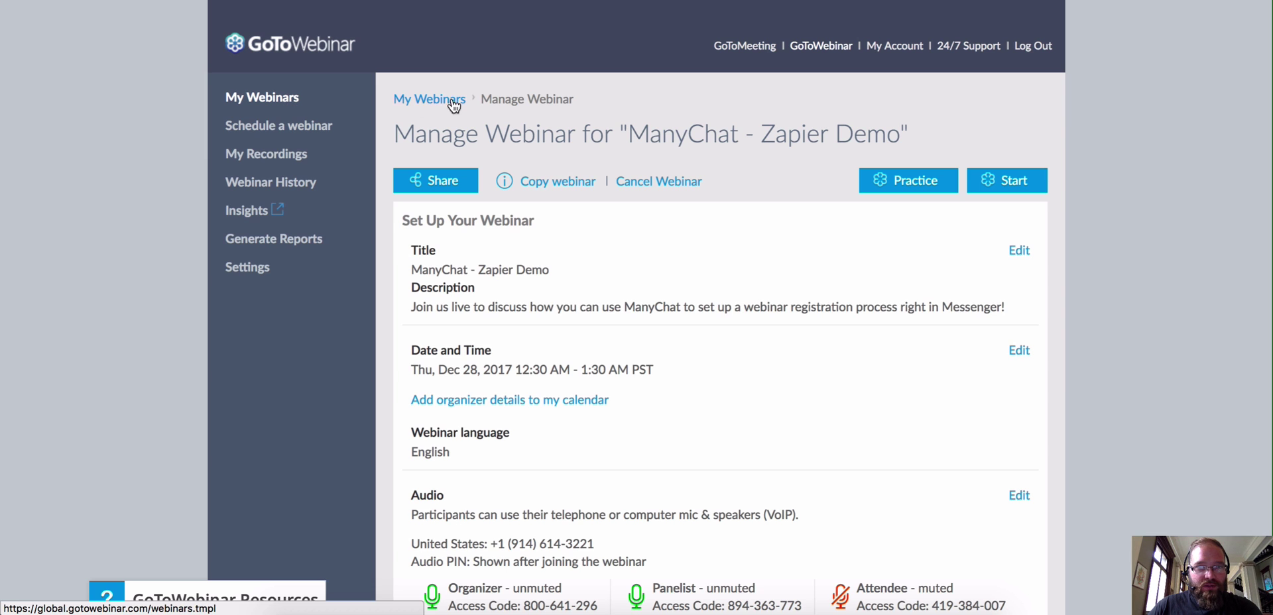
{"action": "left_click", "coordinate": [252, 99]}
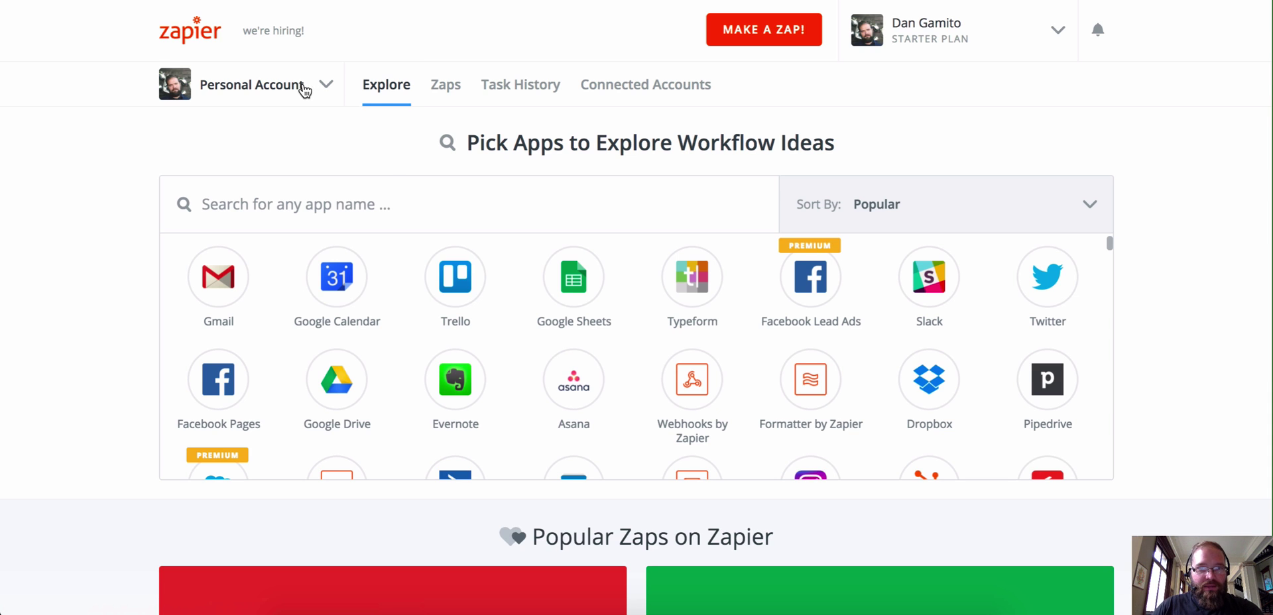
Step: Look over the existing zaps from the Zapier home page, then begin a new zap
{"action": "scroll", "coordinate": [375, 93], "scroll_direction": "up", "scroll_amount": 1}
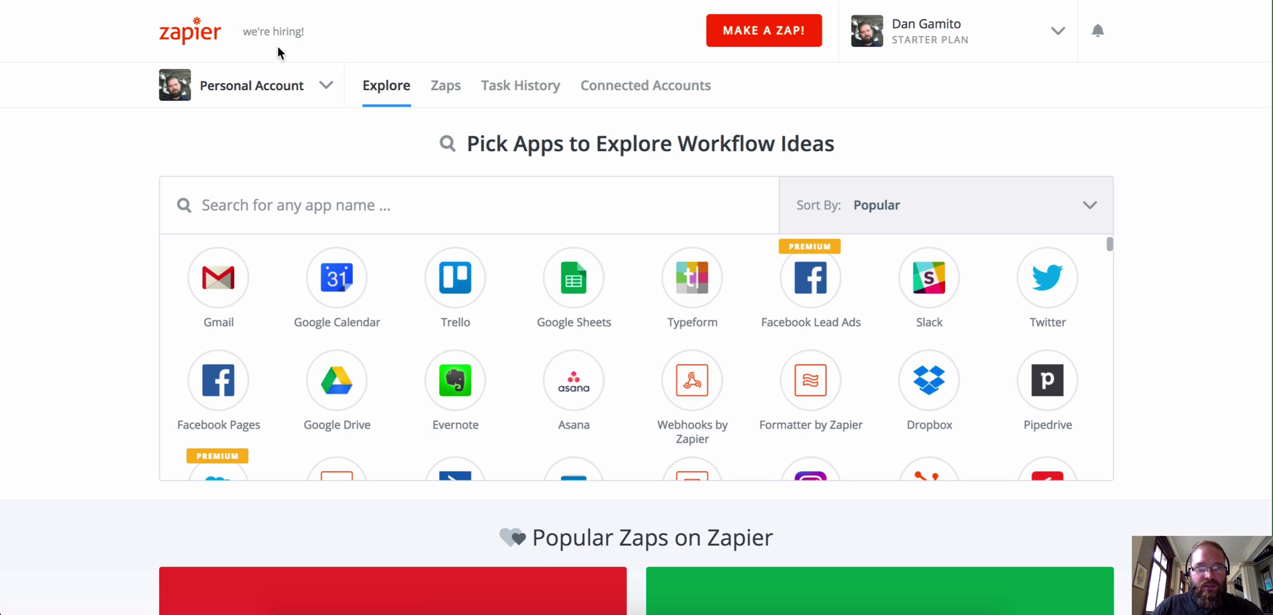
{"action": "left_click", "coordinate": [208, 33]}
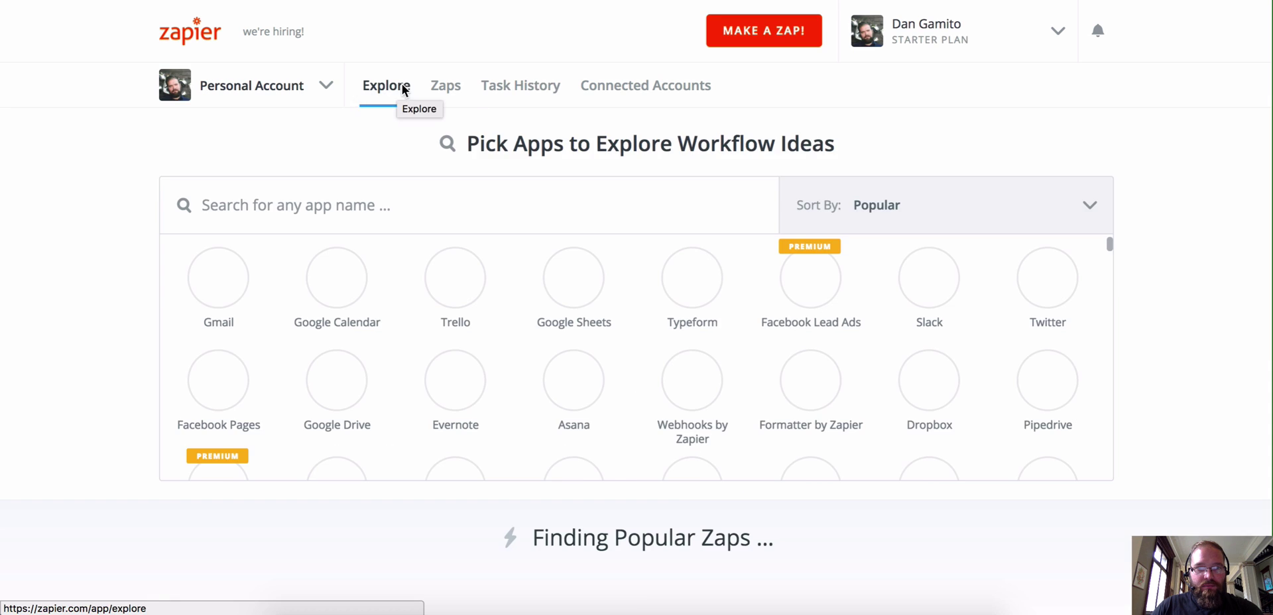
{"action": "left_click", "coordinate": [446, 87]}
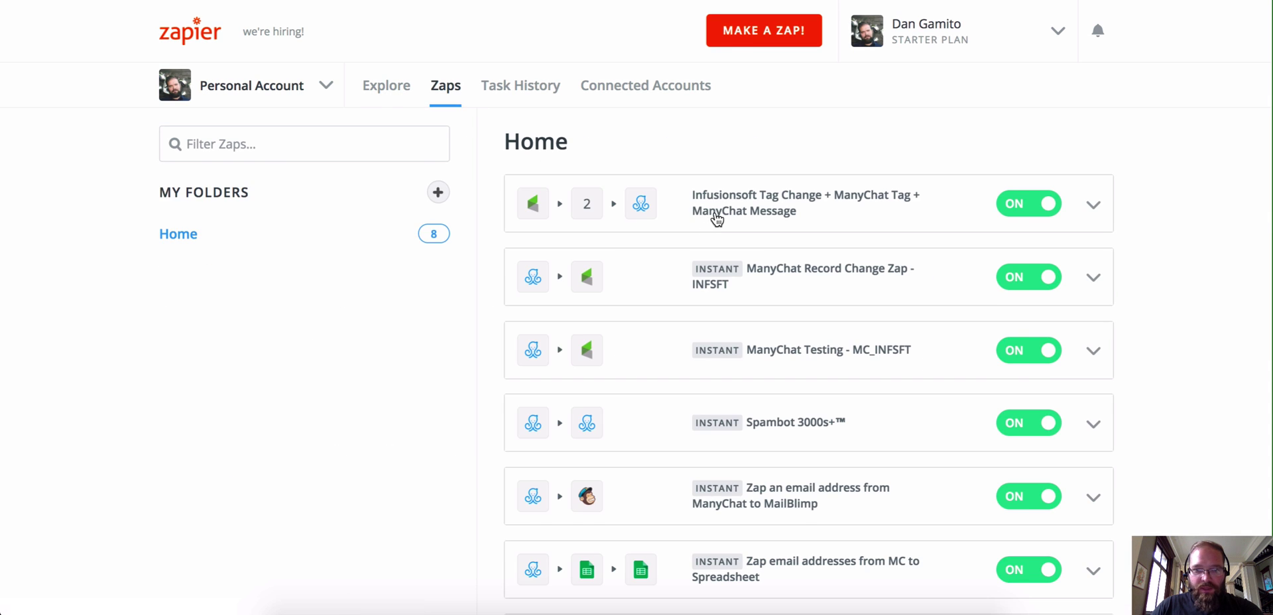
{"action": "scroll", "coordinate": [716, 219], "scroll_direction": "down", "scroll_amount": 5}
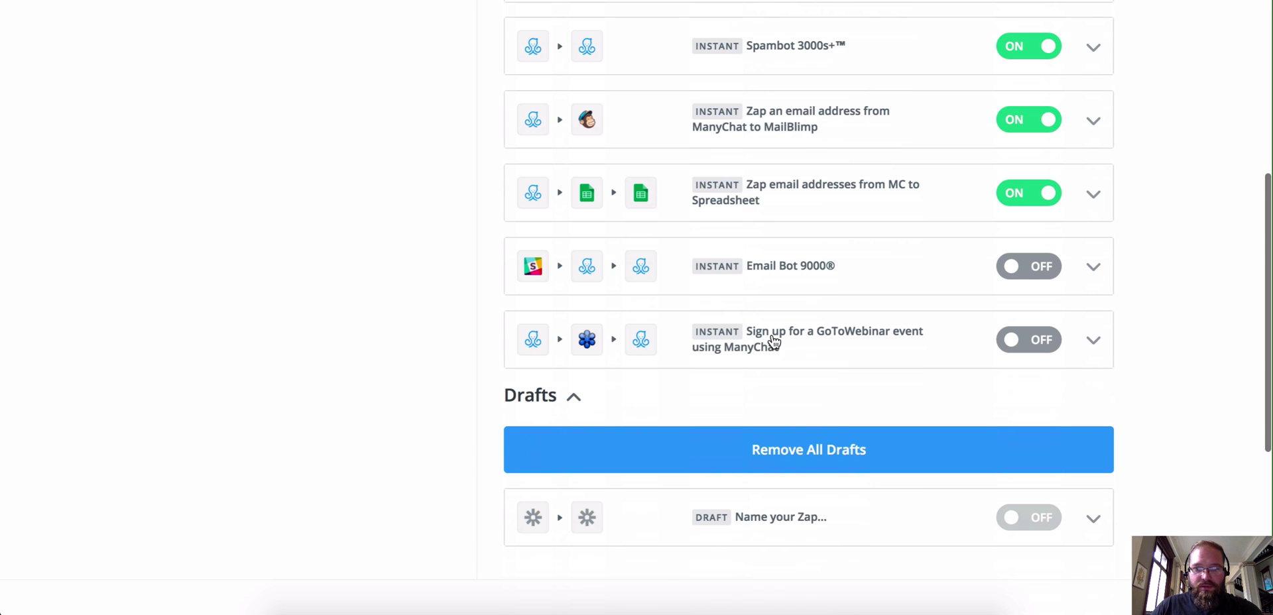
{"action": "scroll", "coordinate": [774, 342], "scroll_direction": "up", "scroll_amount": 6}
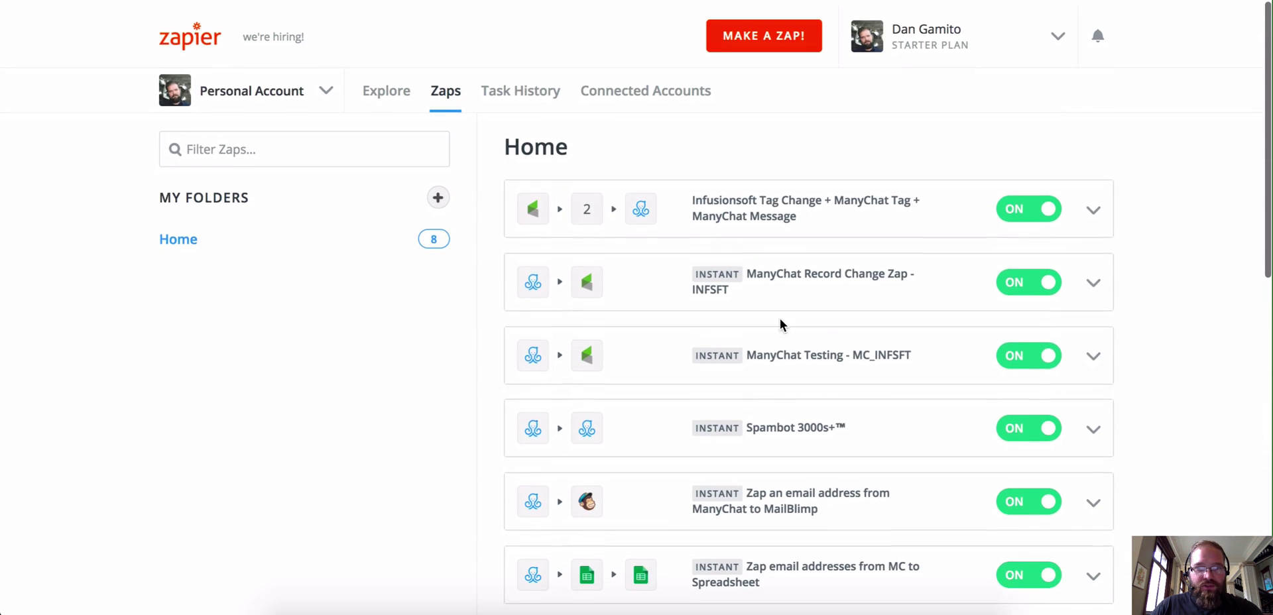
{"action": "left_click", "coordinate": [760, 33]}
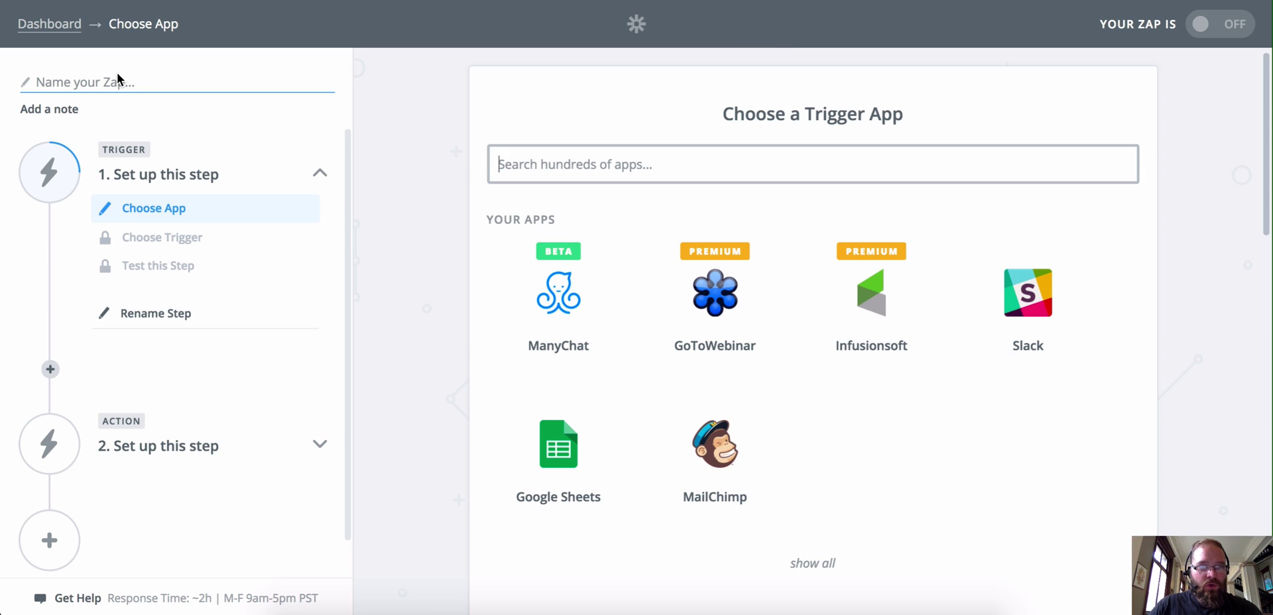
Step: Title the zap 'GoToWebinar Registration Using ManyChat' and pick ManyChat as the trigger app
{"action": "left_click", "coordinate": [114, 69]}
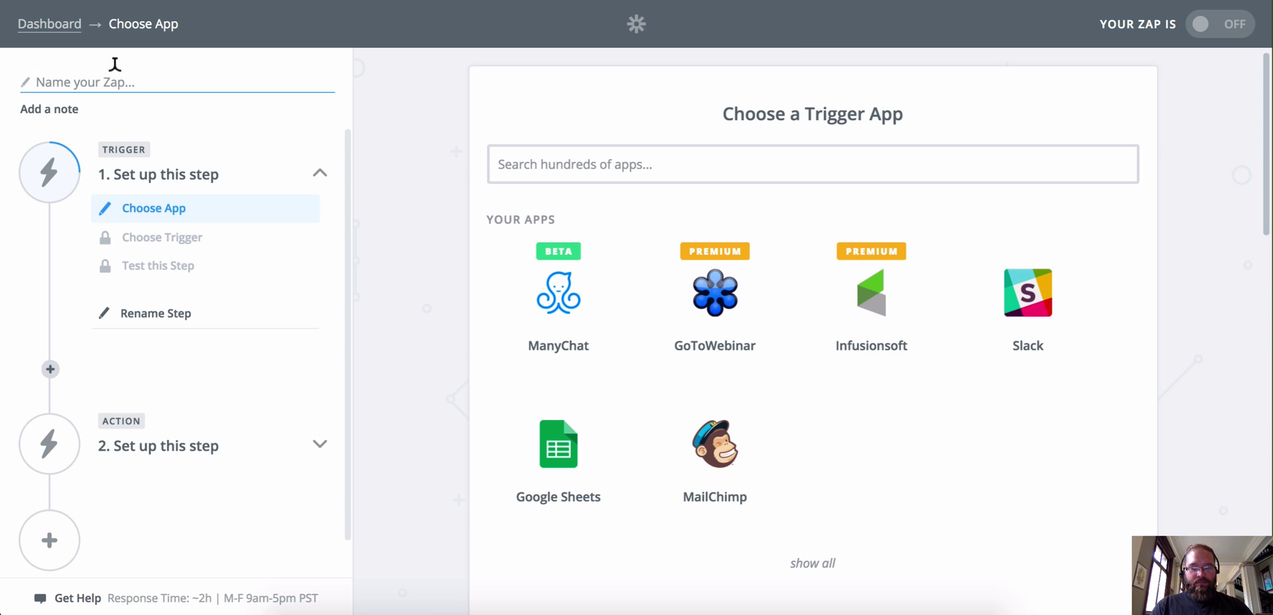
{"action": "type", "text": "M"}
{"action": "key", "text": "BackSpace"}
{"action": "type", "text": "G"}
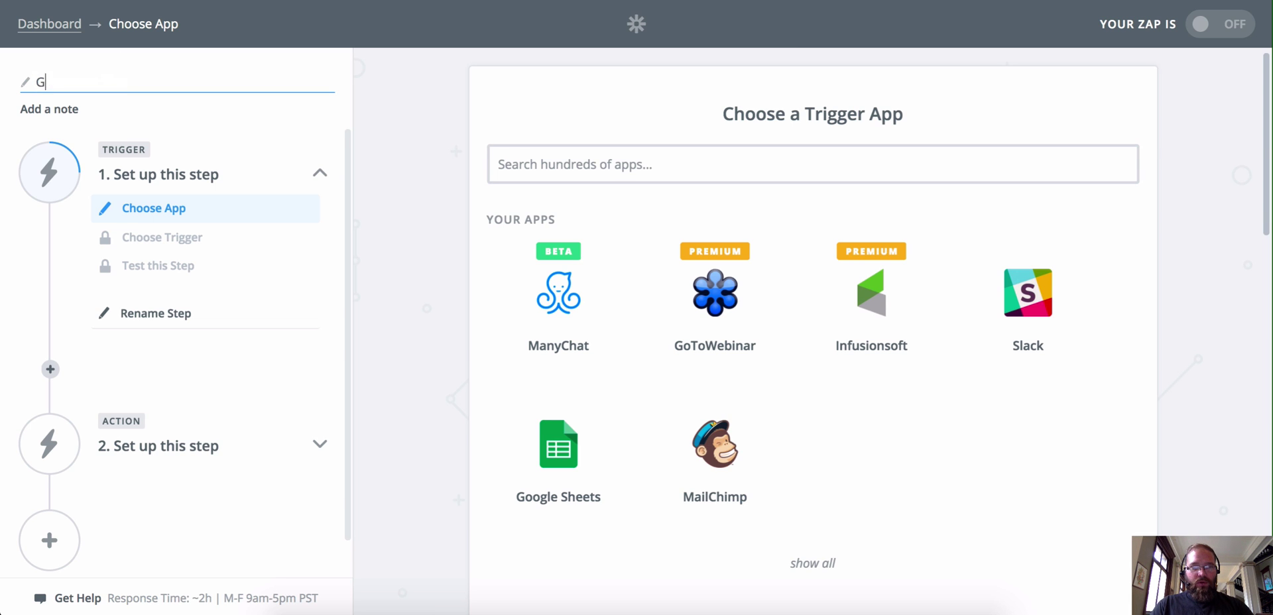
{"action": "type", "text": "oToWebinar Regi"}
{"action": "type", "text": "stra"}
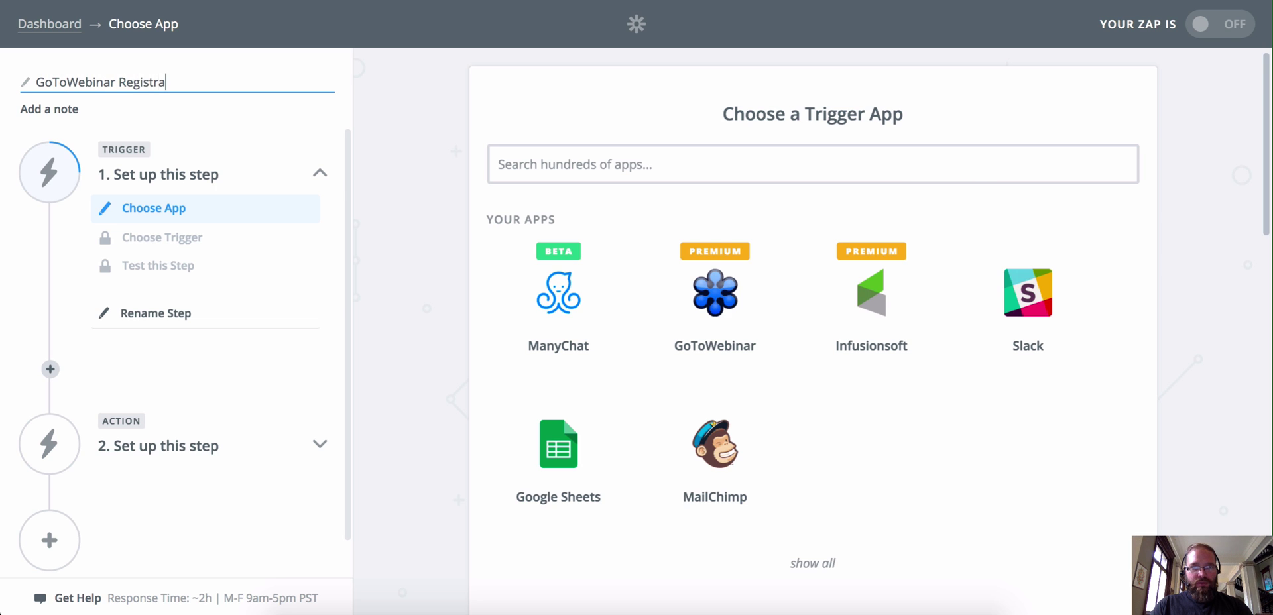
{"action": "type", "text": "tion Using ManyChat"}
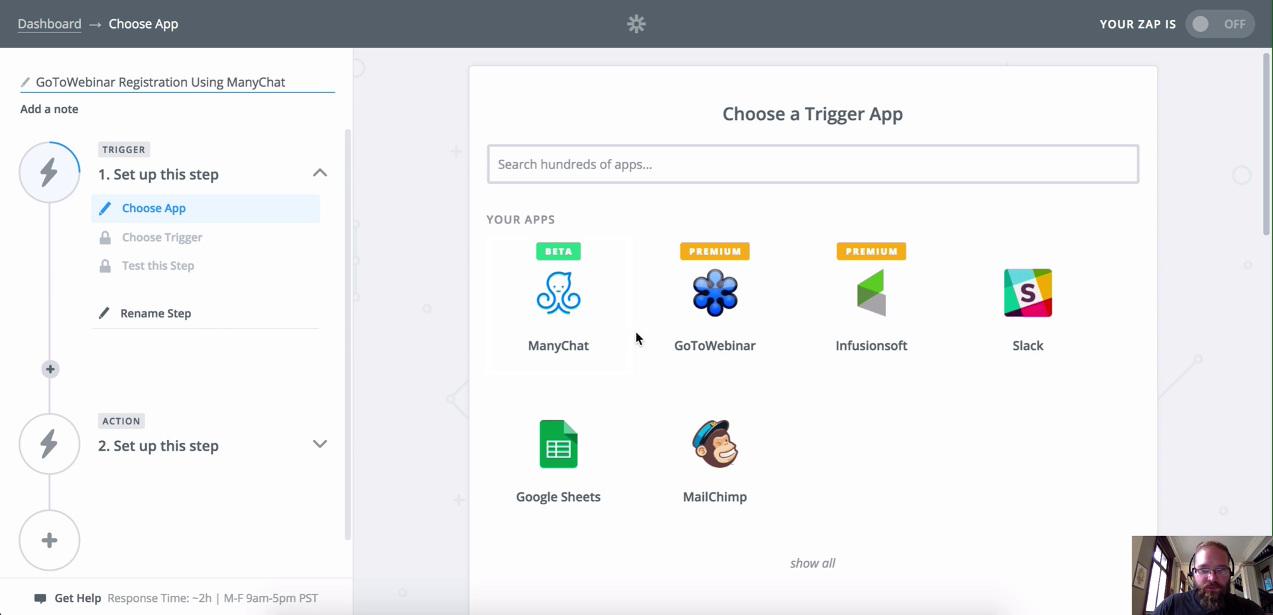
{"action": "left_click", "coordinate": [577, 317]}
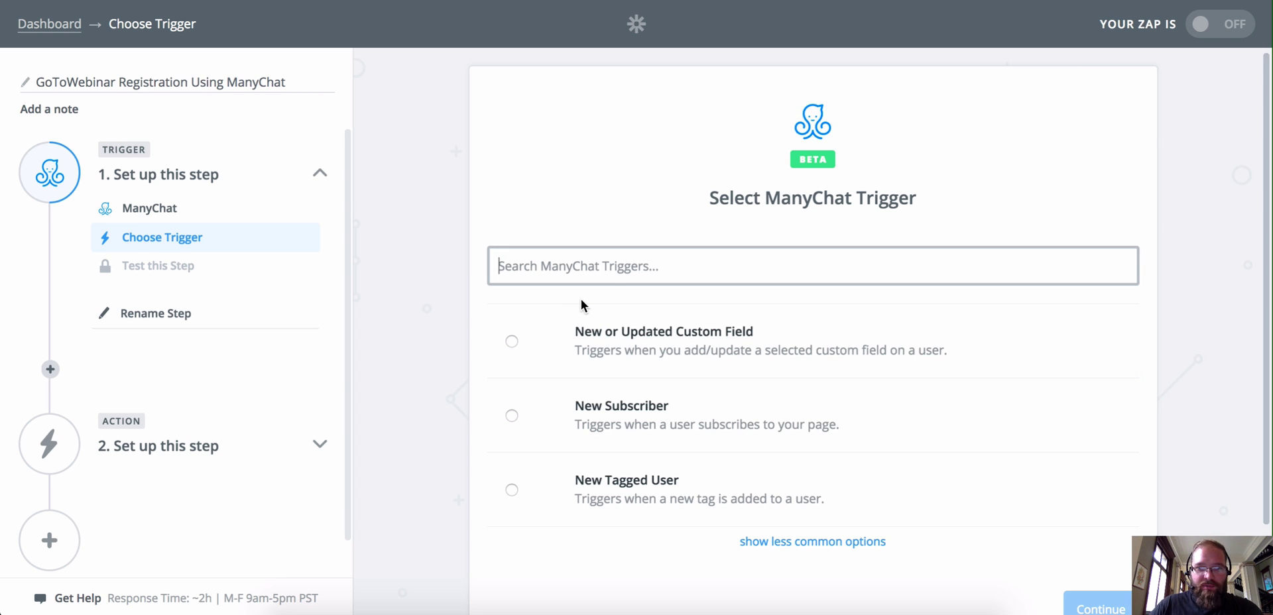
{"action": "scroll", "coordinate": [579, 298], "scroll_direction": "down", "scroll_amount": 1}
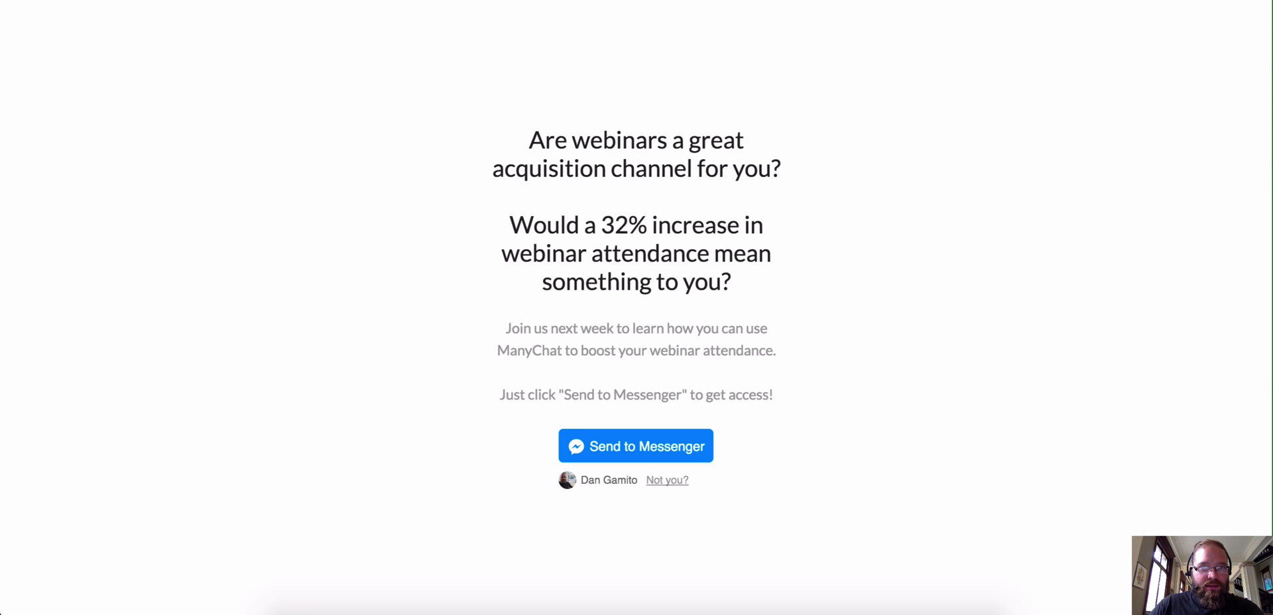
Step: Edit the landing page's opt-in message and show the email question's reply settings
{"action": "left_click", "coordinate": [453, 156]}
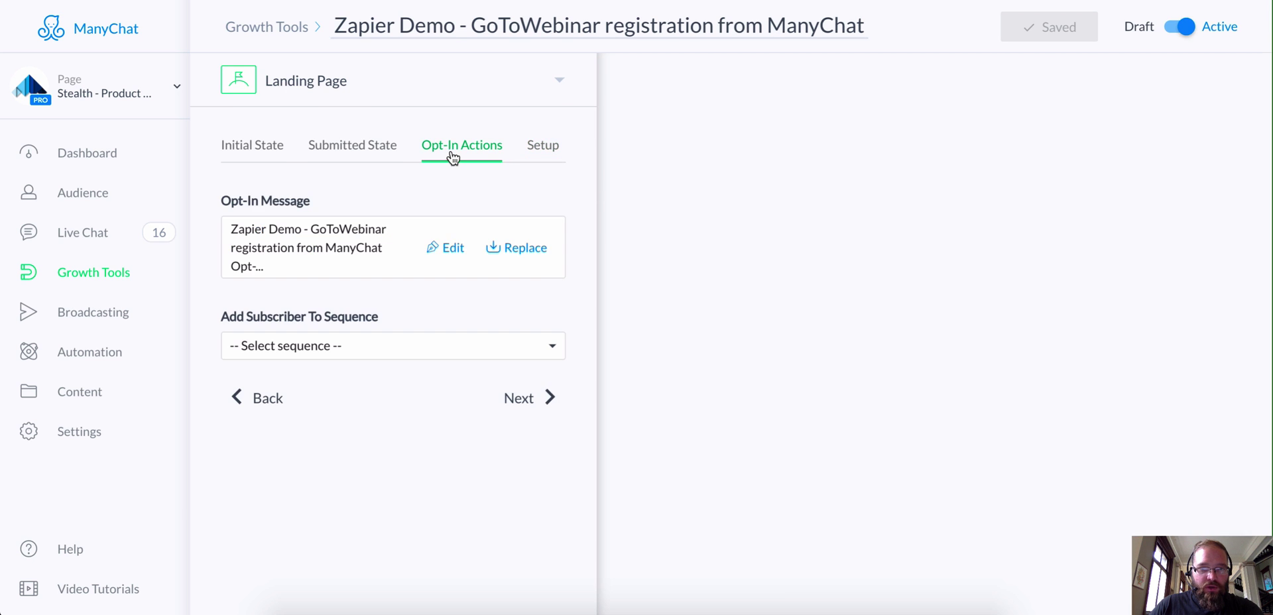
{"action": "left_click", "coordinate": [454, 248]}
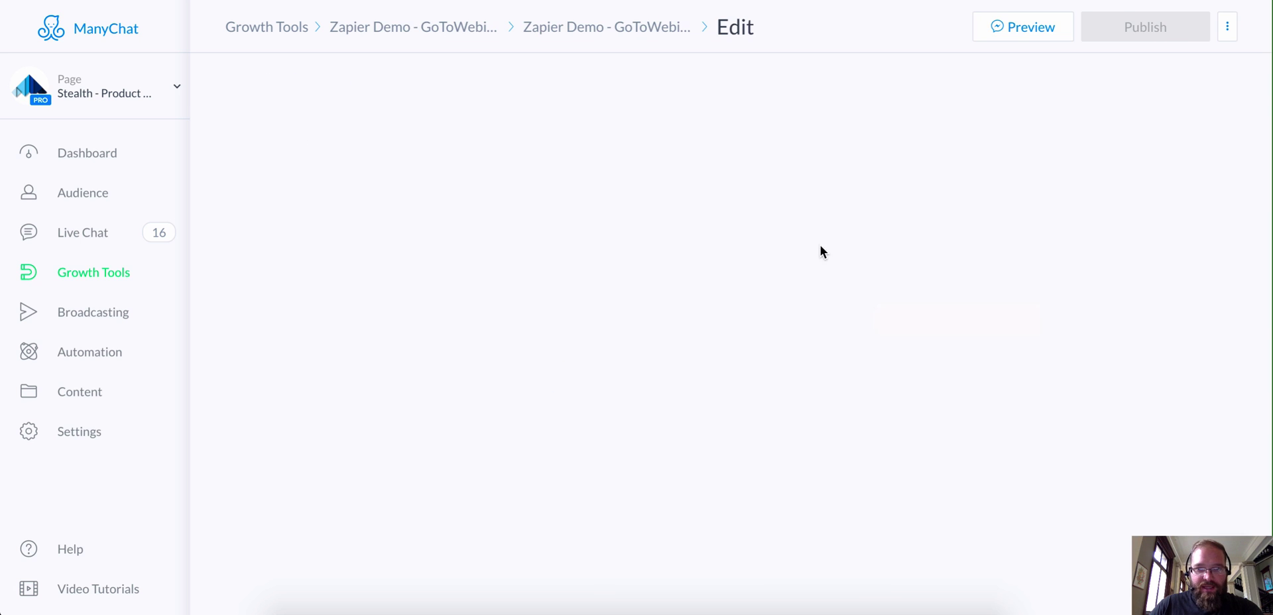
{"action": "left_click", "coordinate": [796, 249]}
{"action": "scroll", "coordinate": [729, 265], "scroll_direction": "down", "scroll_amount": 2}
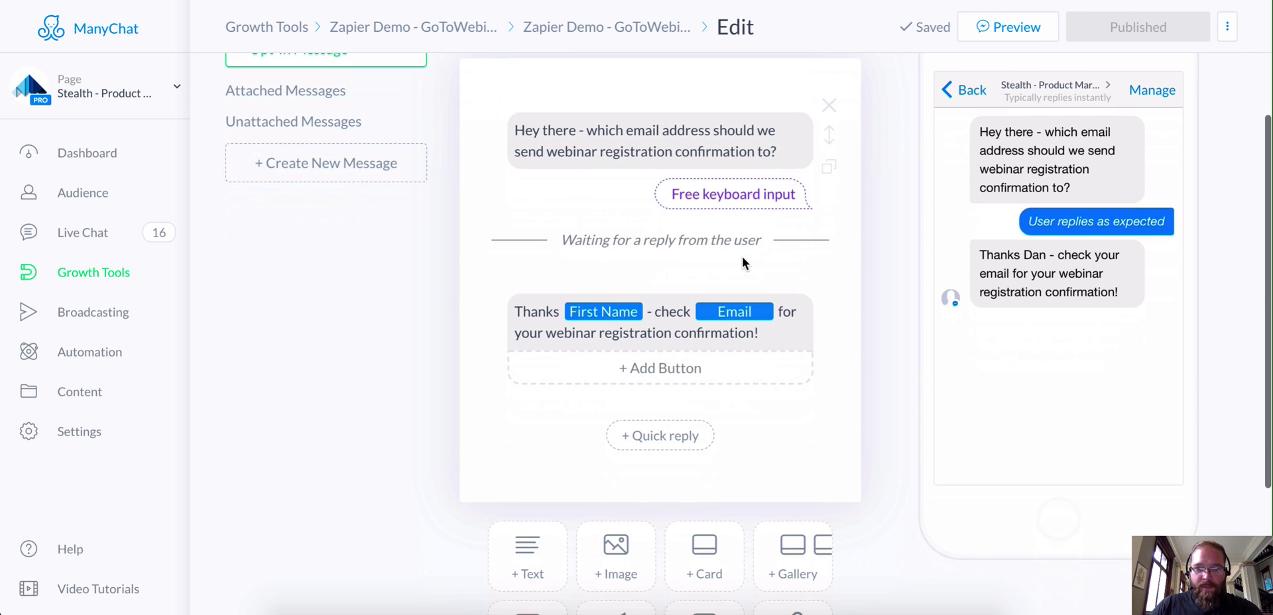
{"action": "left_click", "coordinate": [658, 136]}
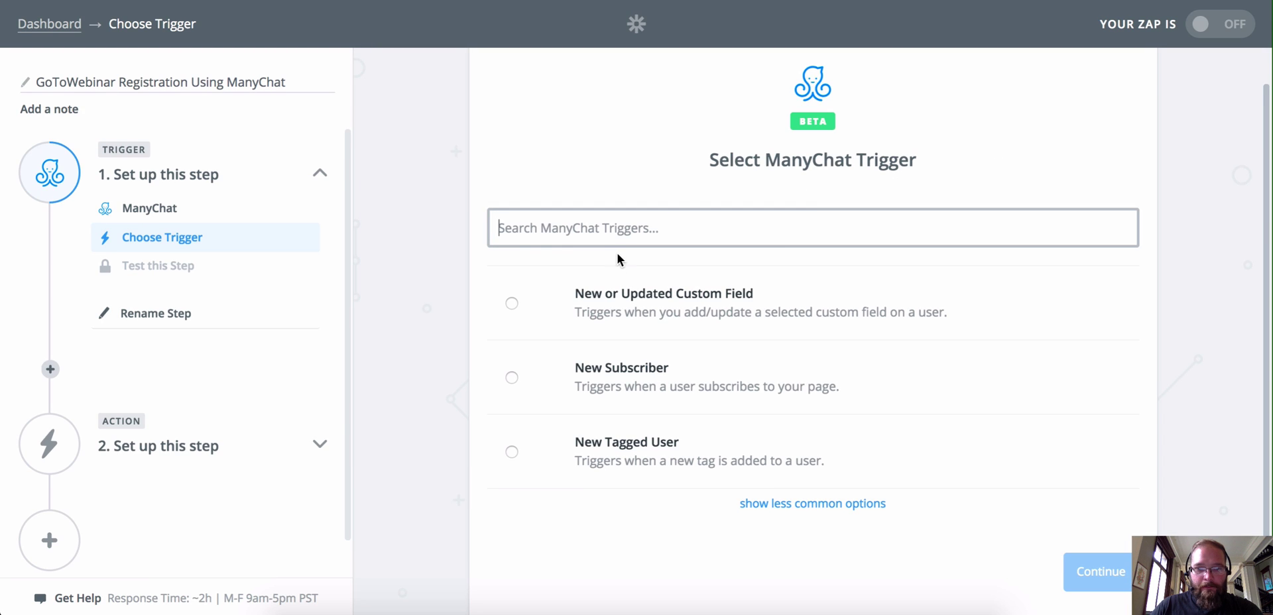
Step: Choose the New Tagged User trigger and connect and test the Stealth ManyChat account
{"action": "left_click", "coordinate": [514, 453]}
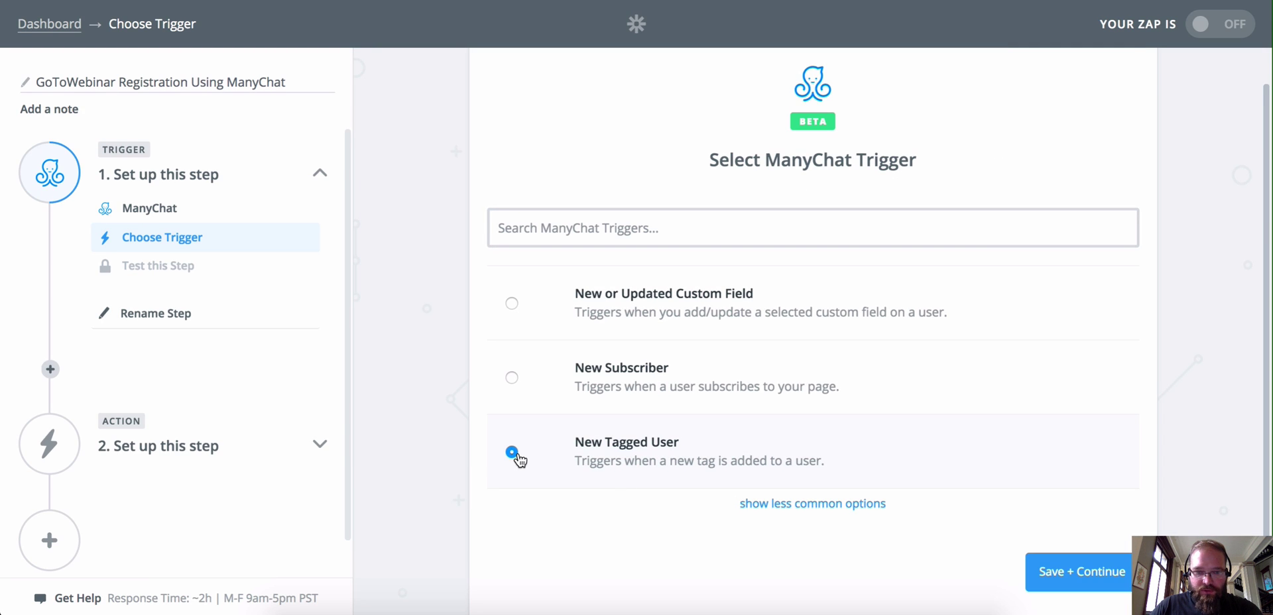
{"action": "left_click", "coordinate": [1097, 575]}
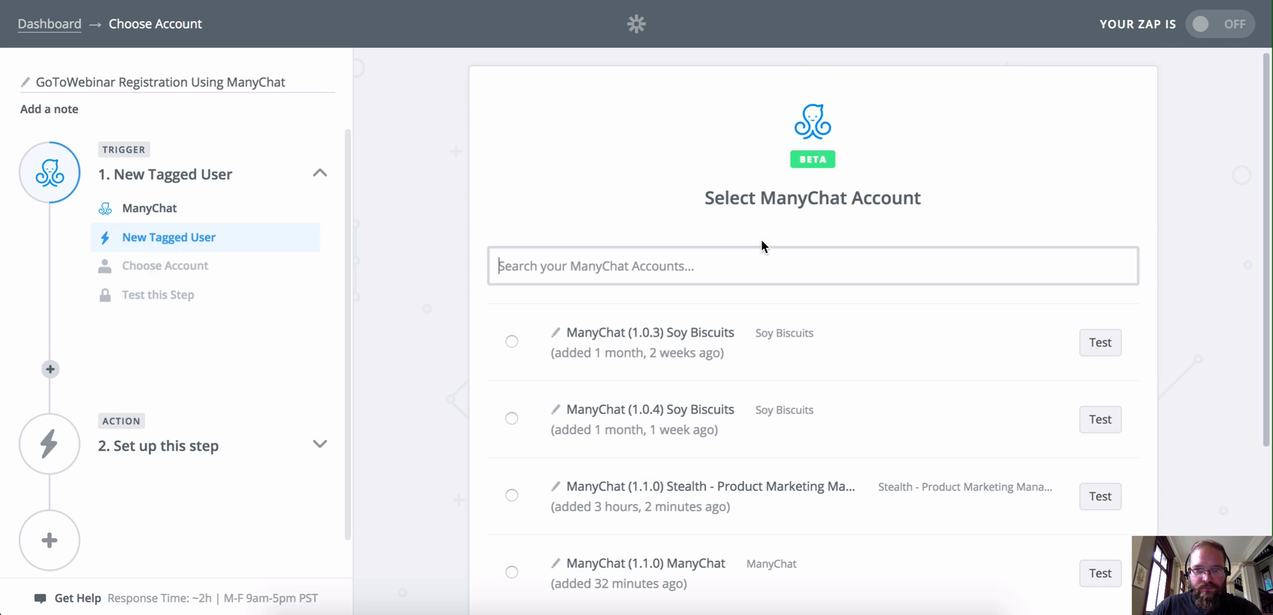
{"action": "scroll", "coordinate": [762, 233], "scroll_direction": "down", "scroll_amount": 2}
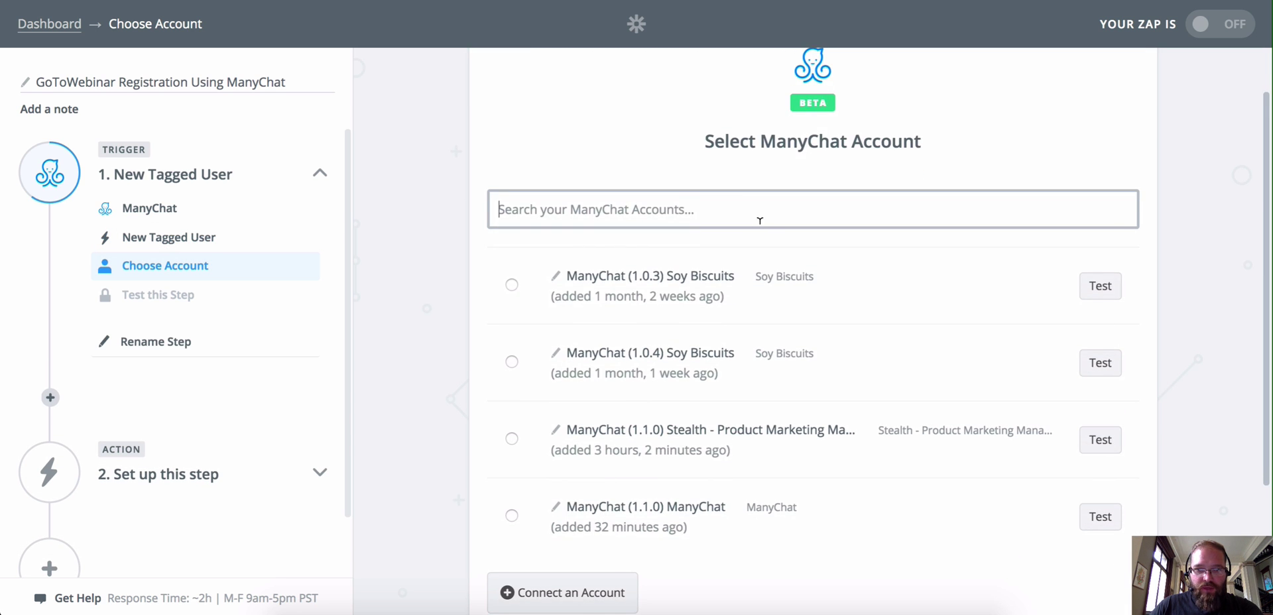
{"action": "left_click", "coordinate": [806, 449]}
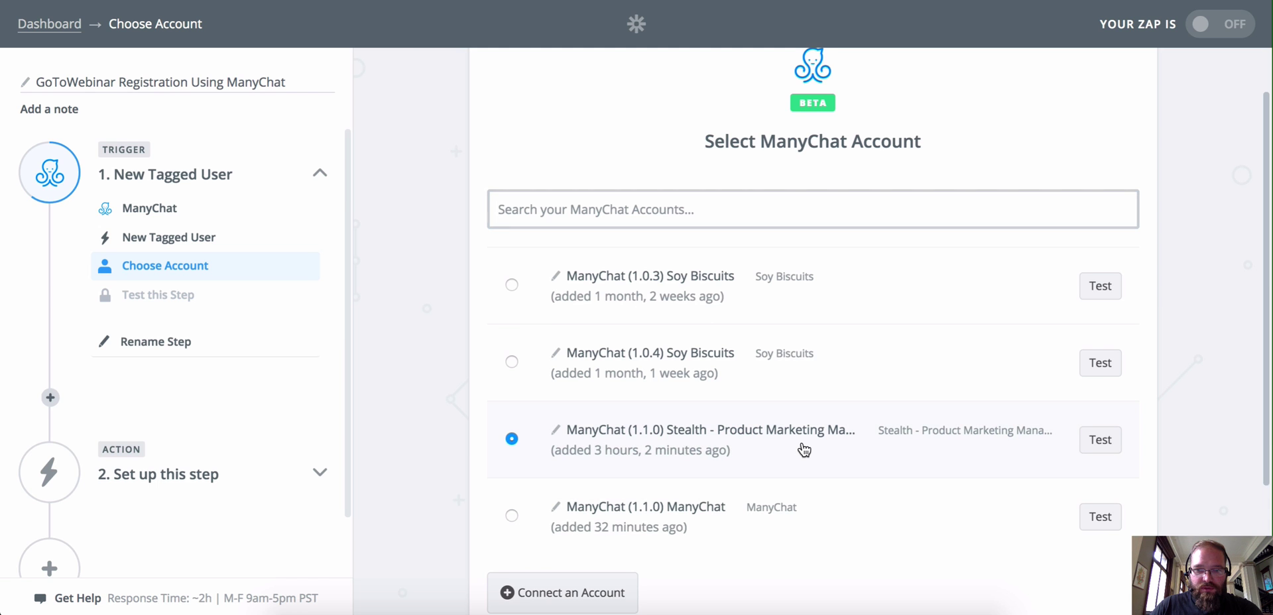
{"action": "scroll", "coordinate": [806, 438], "scroll_direction": "down", "scroll_amount": 2}
{"action": "left_click", "coordinate": [1089, 378]}
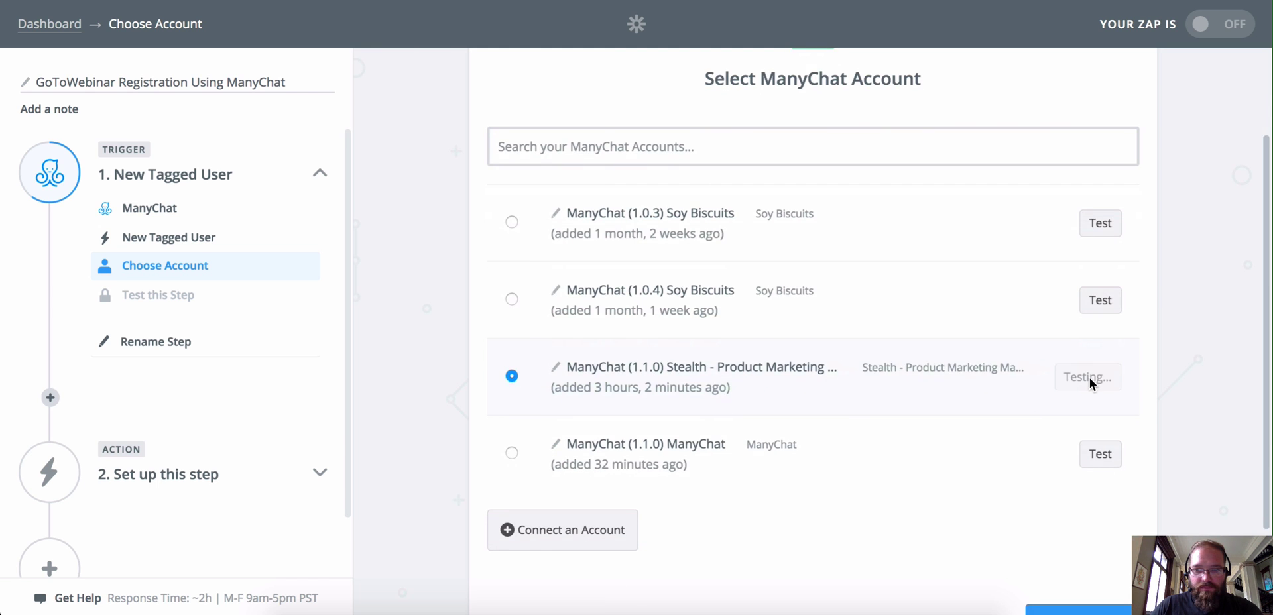
{"action": "scroll", "coordinate": [924, 362], "scroll_direction": "down", "scroll_amount": 4}
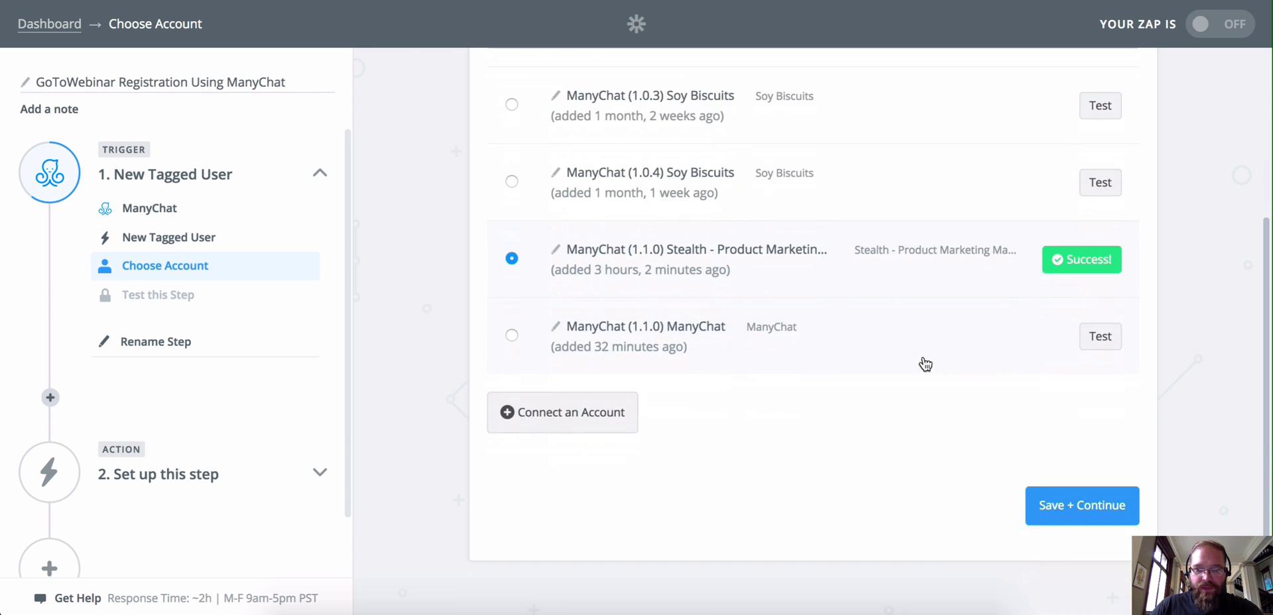
{"action": "left_click", "coordinate": [1071, 508]}
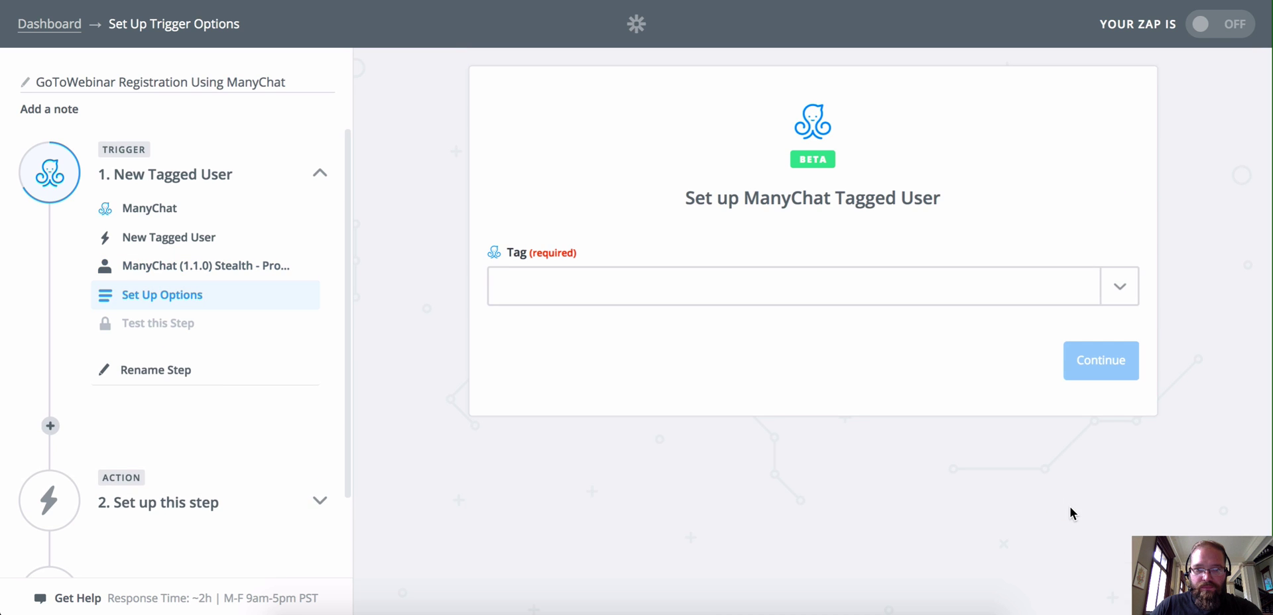
Step: Set the trigger Tag to zapier_webinar_registered and proceed to the Test ManyChat step
{"action": "left_click", "coordinate": [1126, 296]}
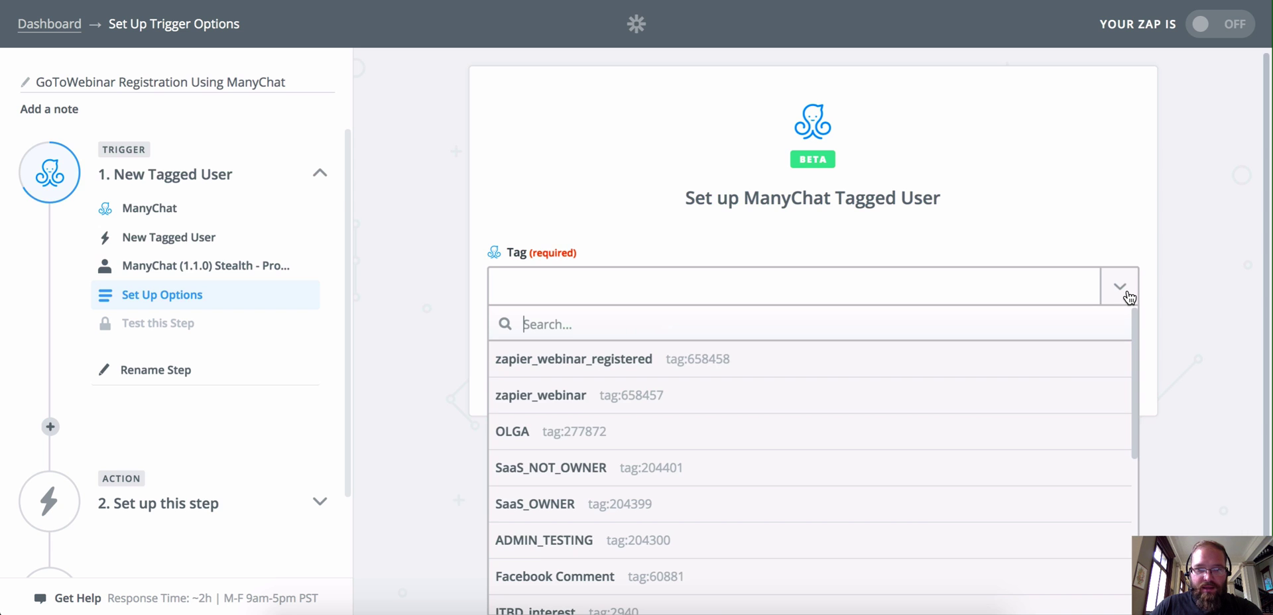
{"action": "left_click", "coordinate": [624, 359]}
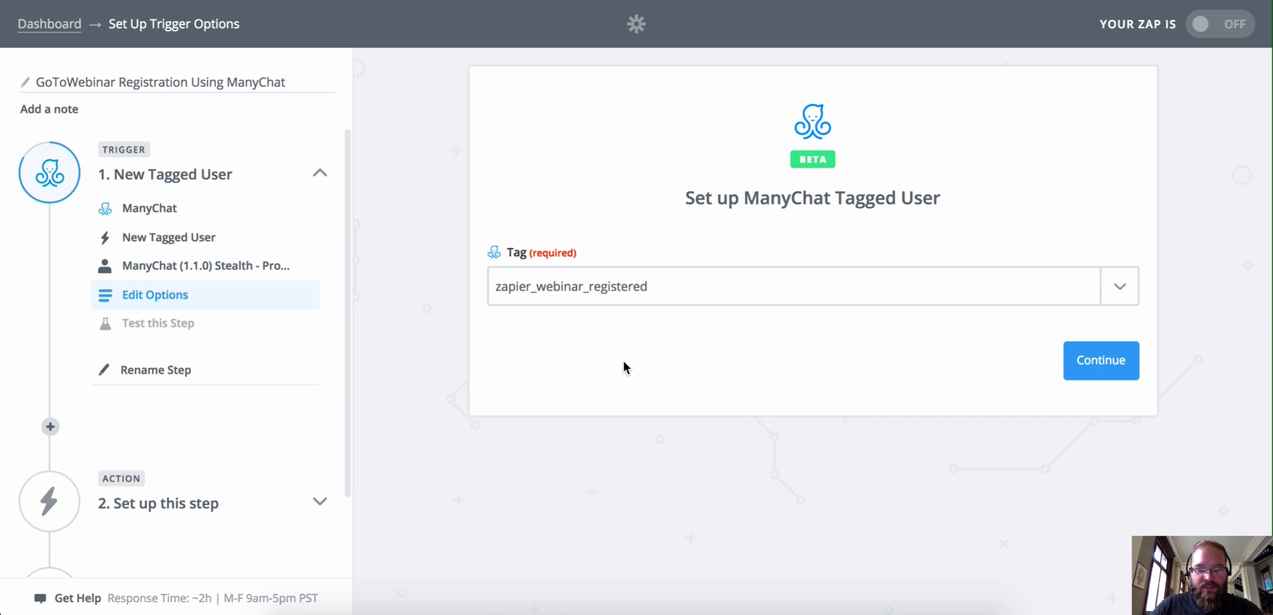
{"action": "left_click", "coordinate": [1088, 370]}
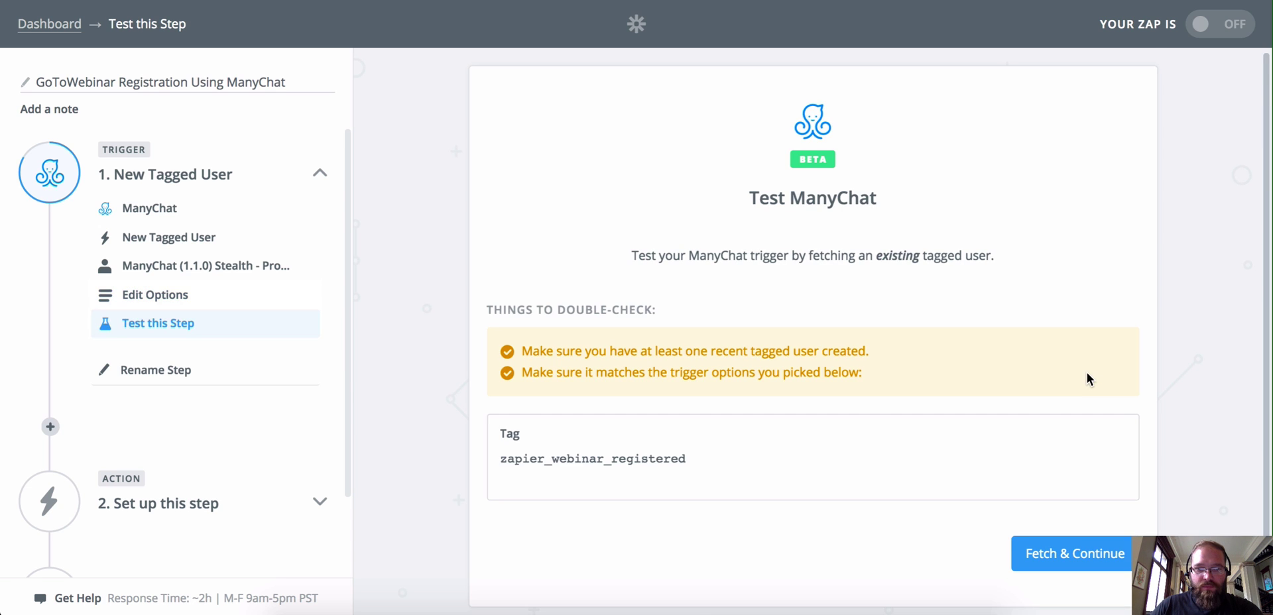
Step: Run the trigger test, then search ManyChat's Audience for the test subscriber by name
{"action": "left_click", "coordinate": [1062, 516]}
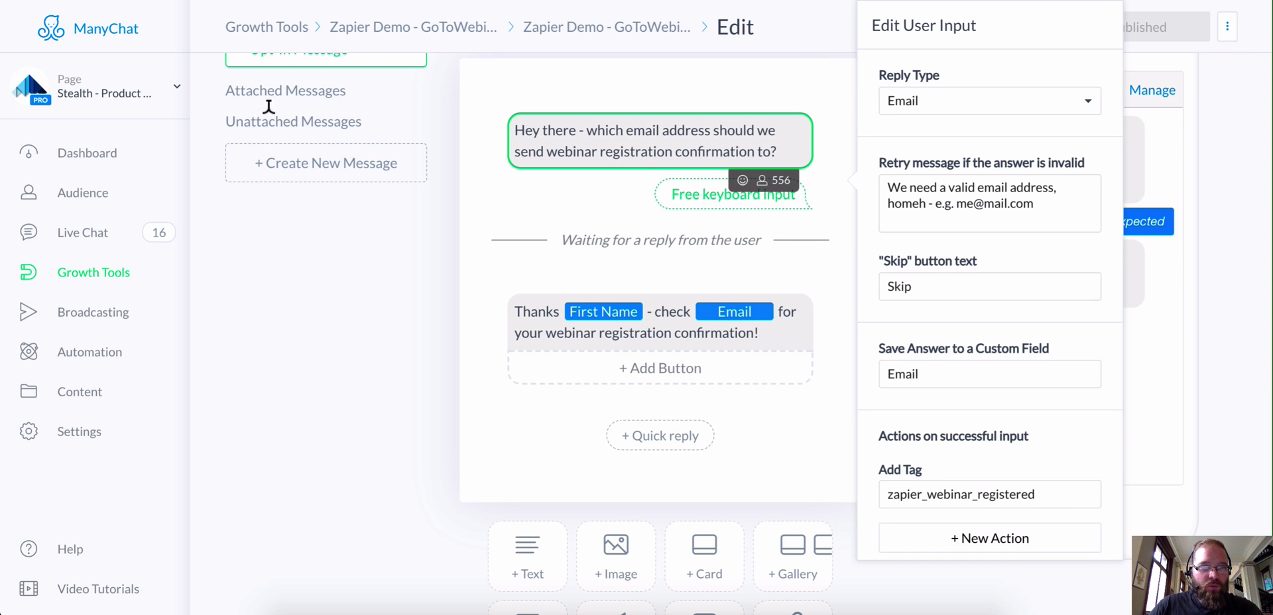
{"action": "left_click", "coordinate": [101, 197]}
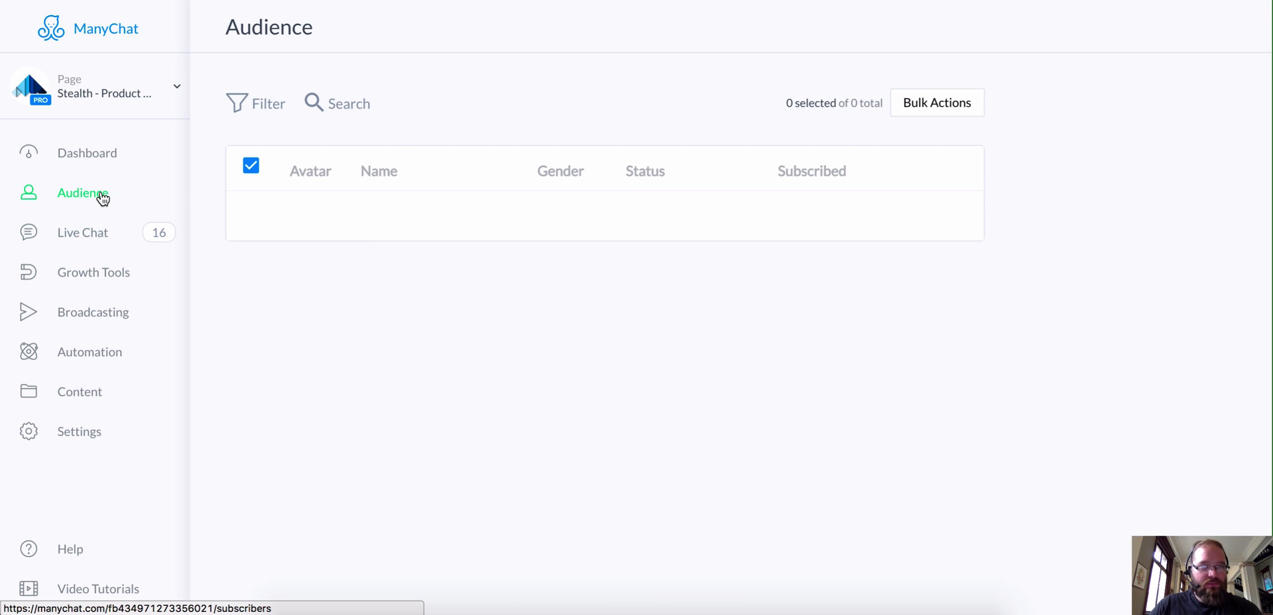
{"action": "left_click", "coordinate": [328, 100]}
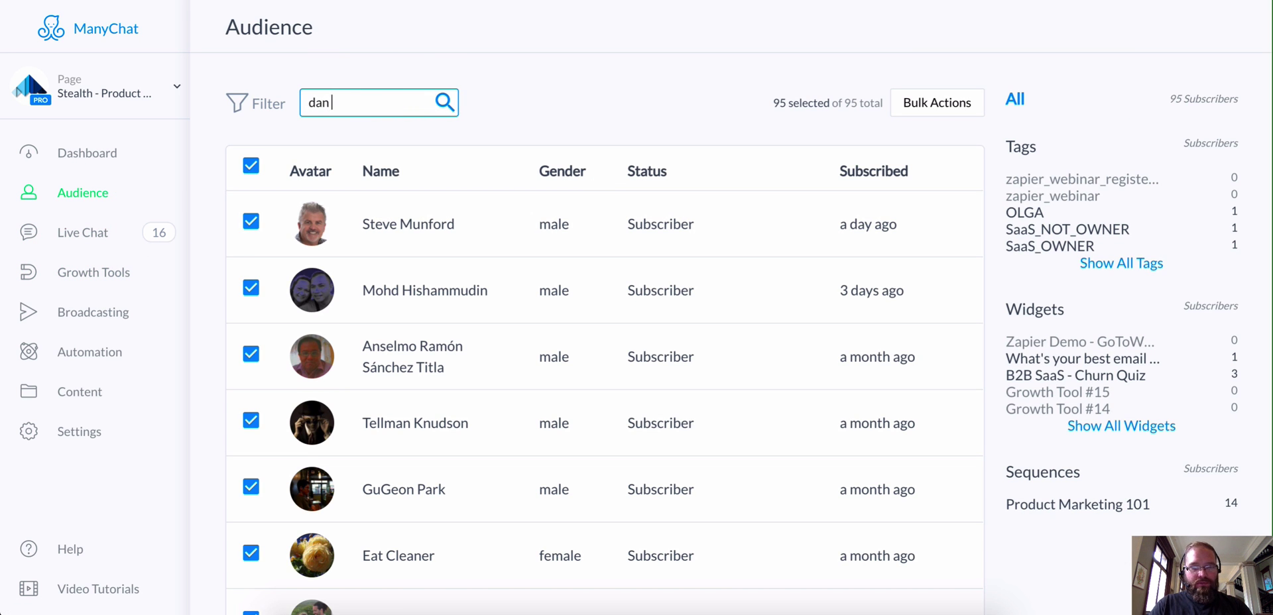
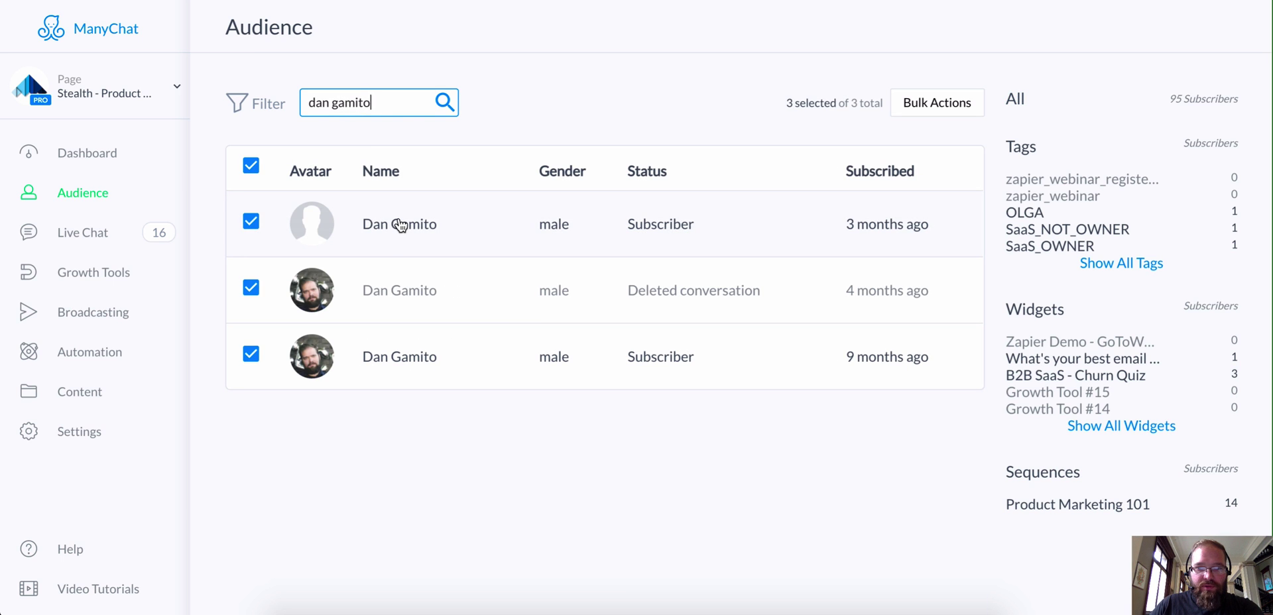
Step: Add the zapier_webinar_registered tag to the subscriber's profile and close it
{"action": "left_click", "coordinate": [412, 370]}
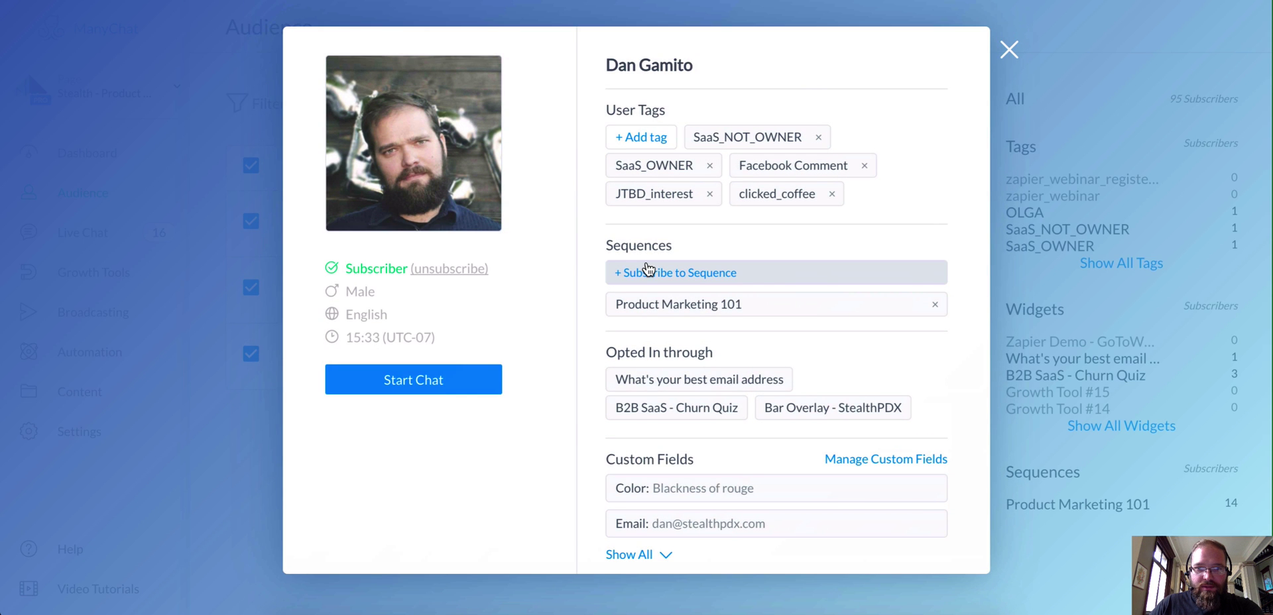
{"action": "left_click", "coordinate": [646, 140]}
{"action": "left_click", "coordinate": [670, 179]}
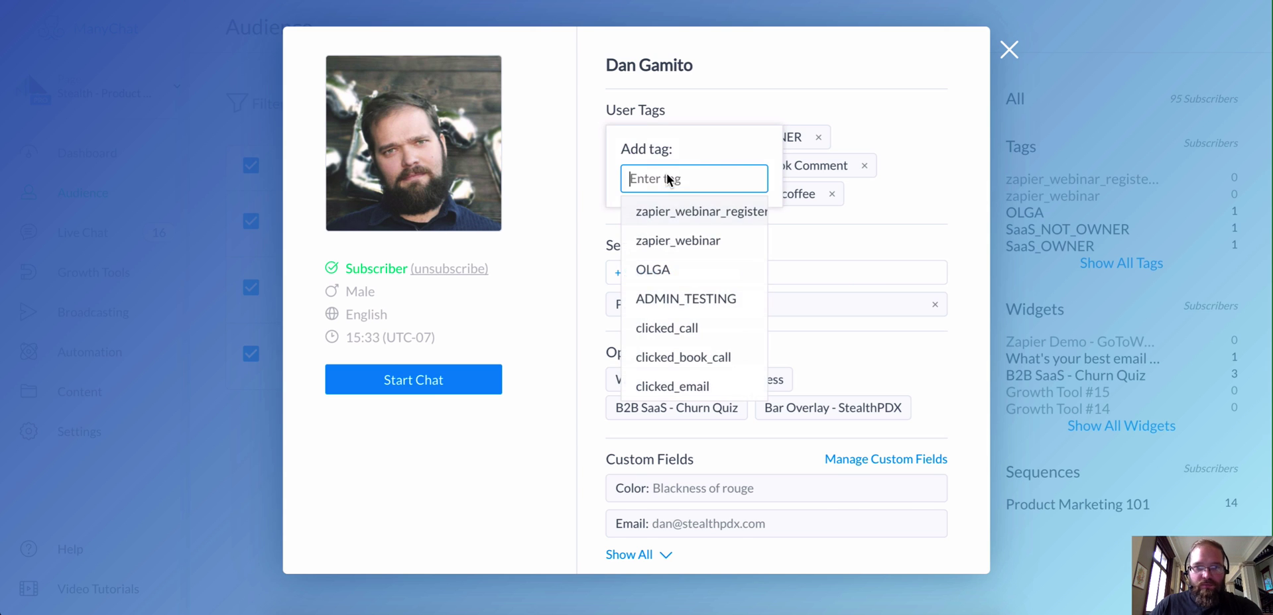
{"action": "left_click", "coordinate": [669, 211]}
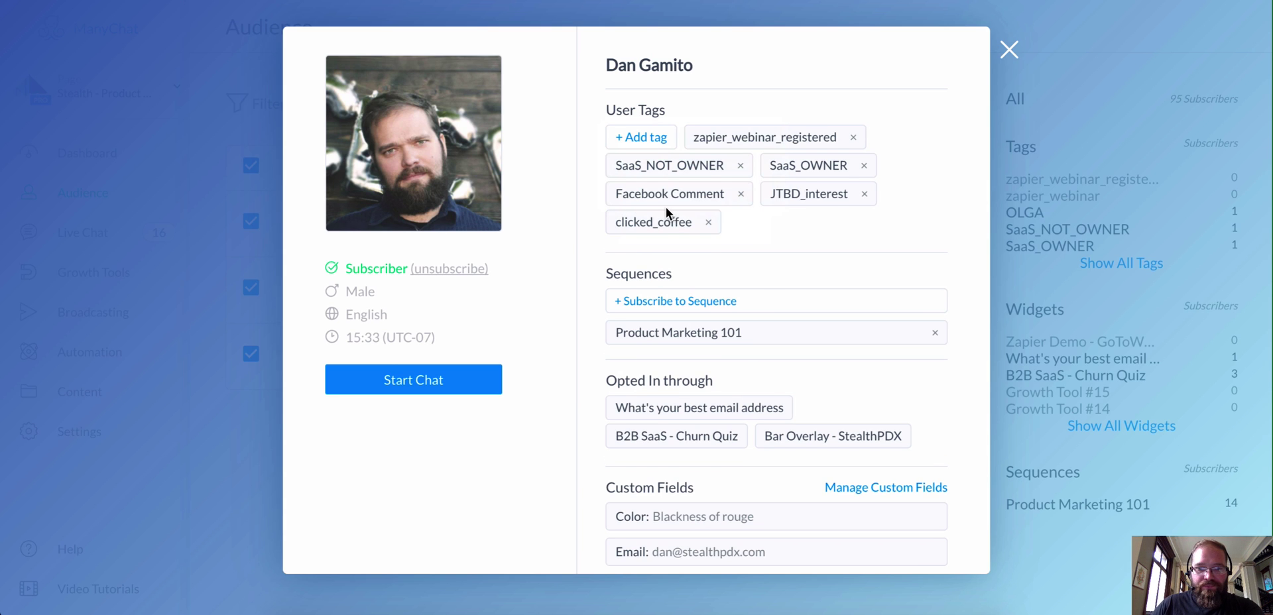
{"action": "left_click", "coordinate": [1008, 51]}
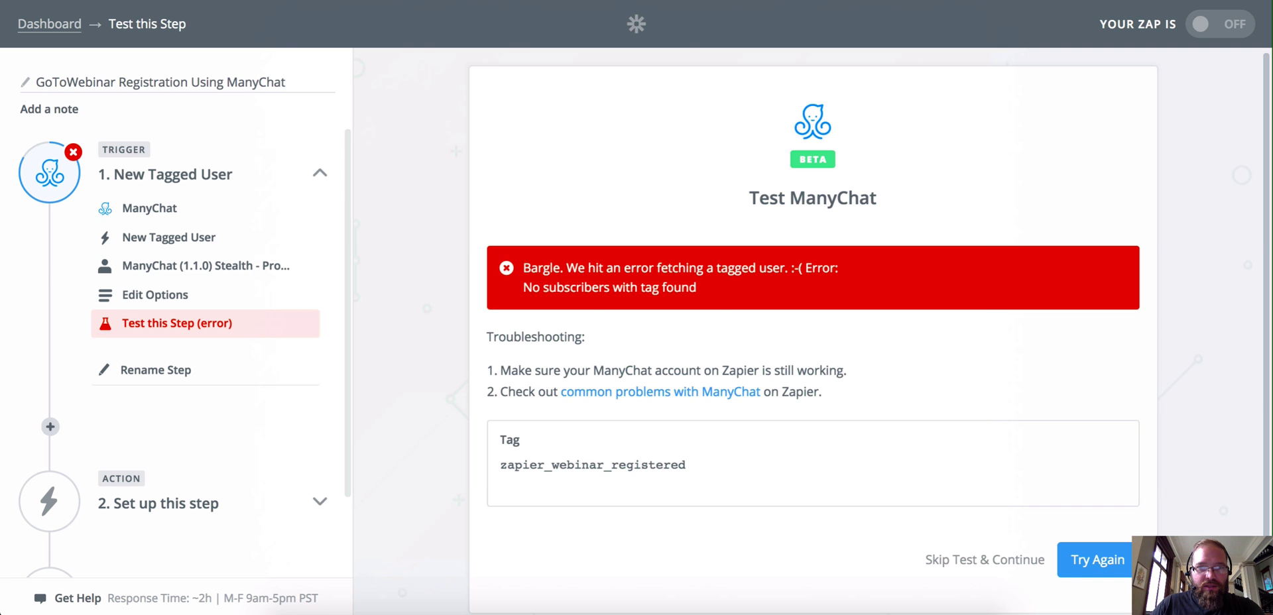
Step: Retry the ManyChat trigger test, fetch the newly tagged subscriber as the sample, and continue
{"action": "left_click", "coordinate": [1105, 565]}
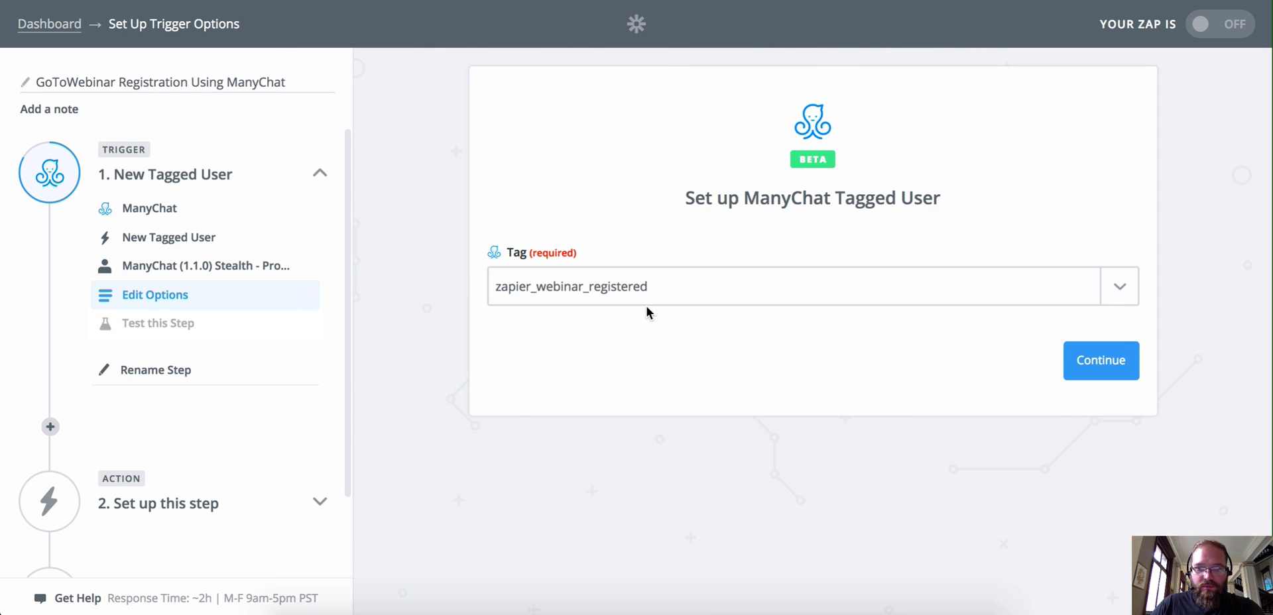
{"action": "left_click", "coordinate": [1106, 360]}
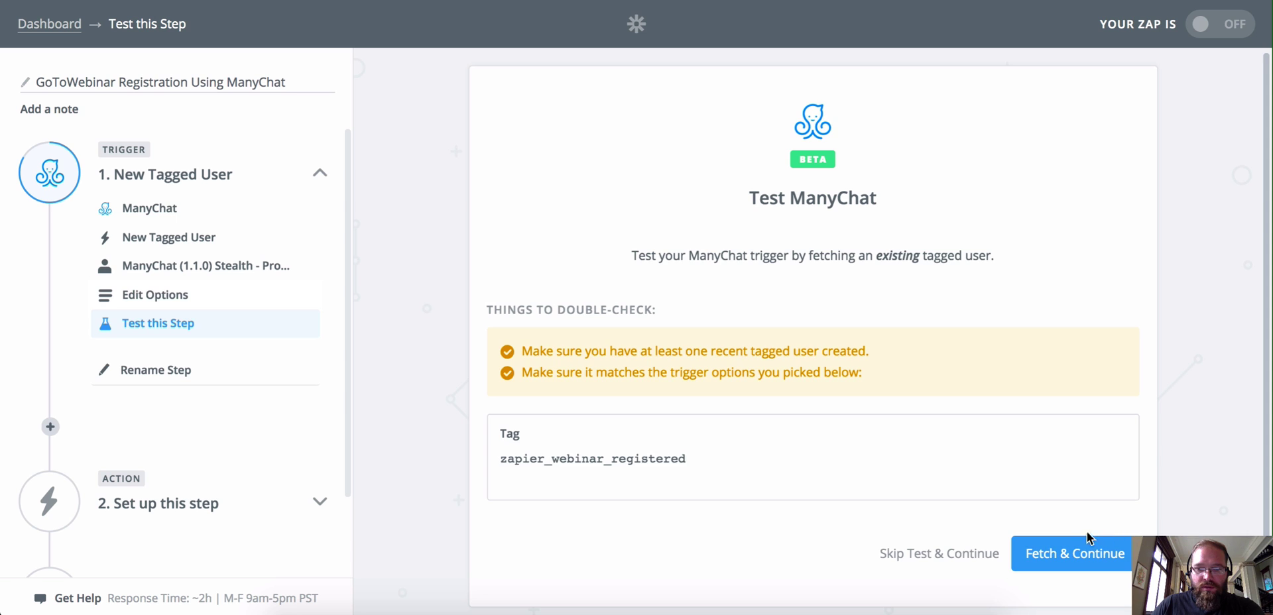
{"action": "left_click", "coordinate": [1087, 551]}
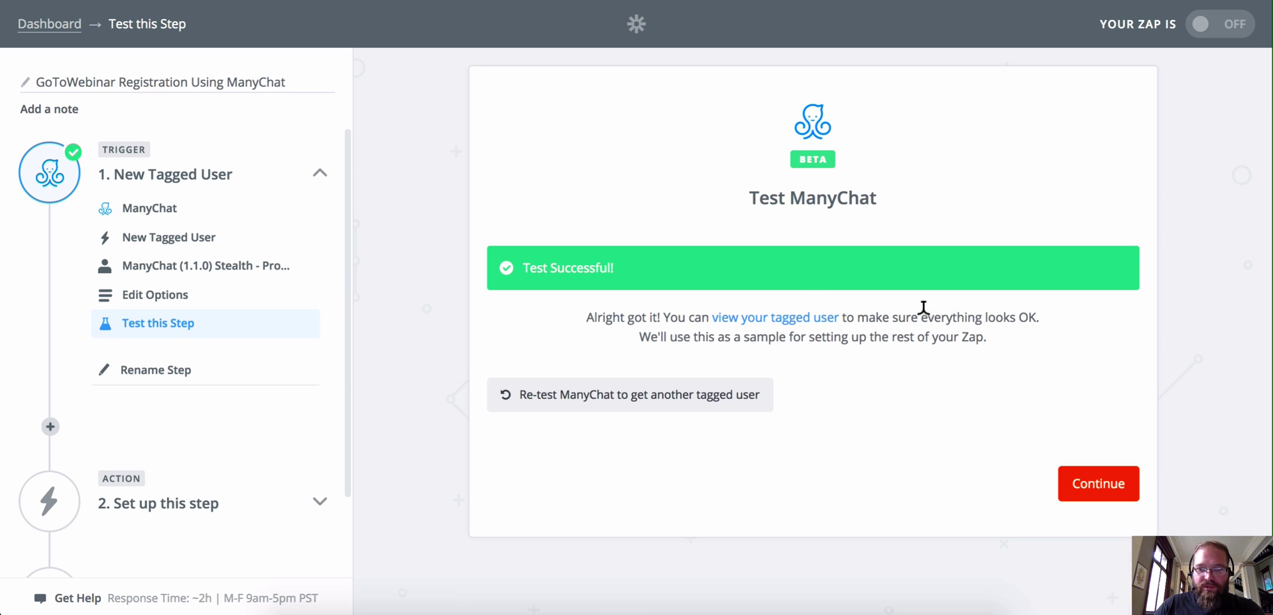
{"action": "left_click", "coordinate": [1101, 492]}
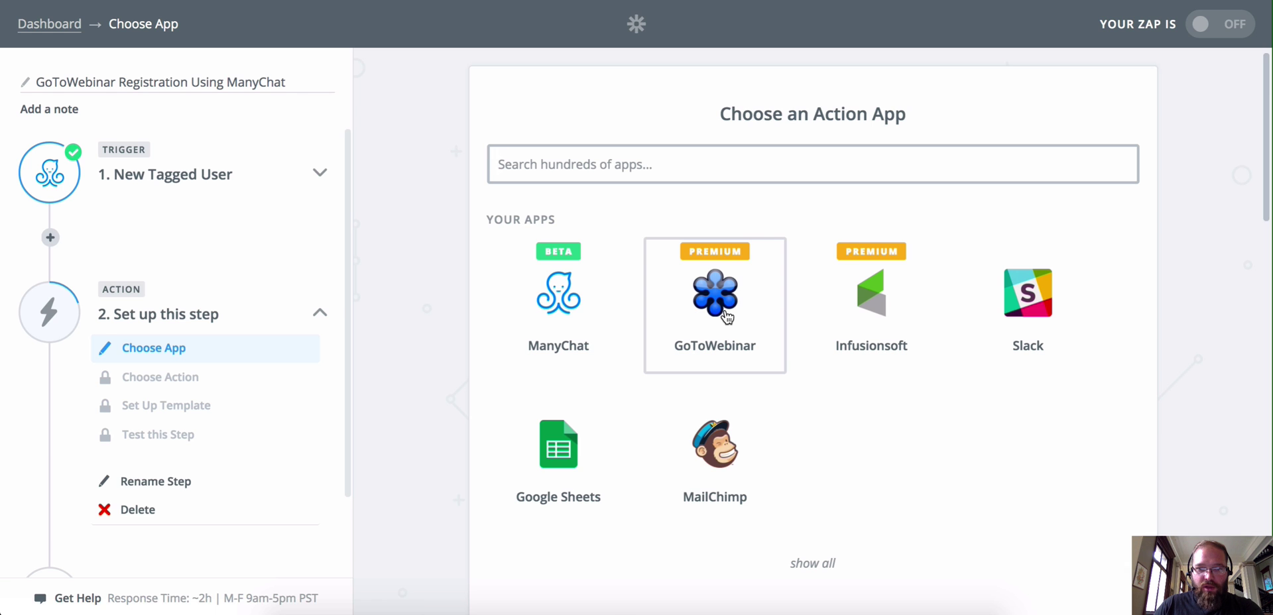
Step: Choose GoToWebinar with the Create Registrant action, test the connected account, and save
{"action": "left_click", "coordinate": [728, 318]}
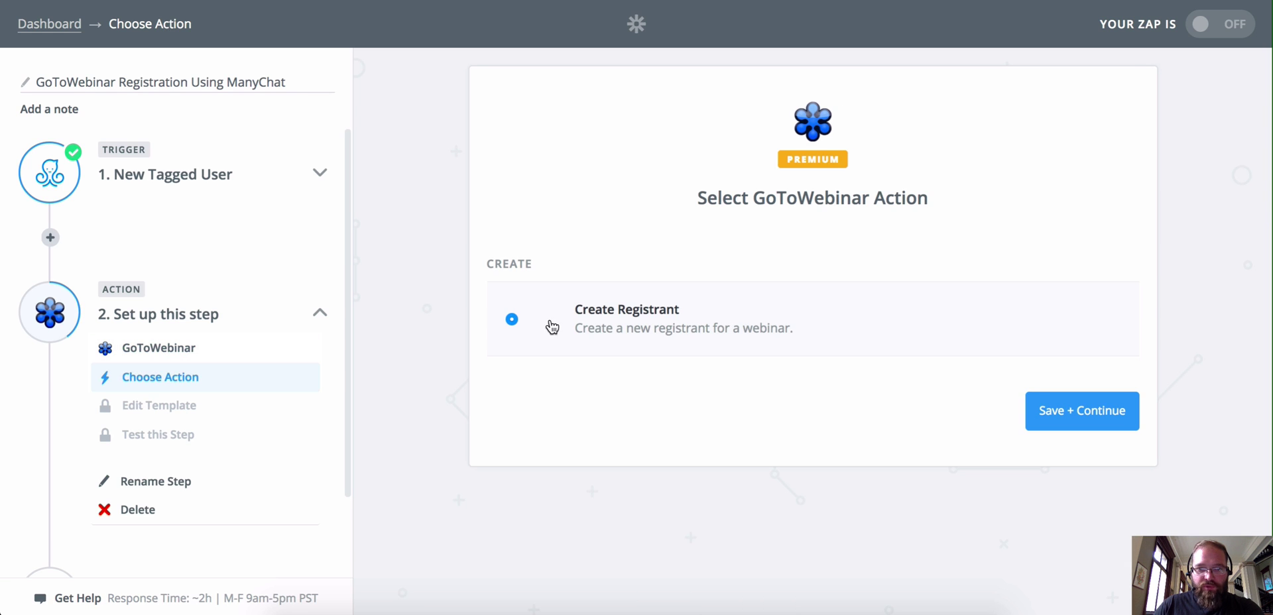
{"action": "left_click", "coordinate": [1118, 423]}
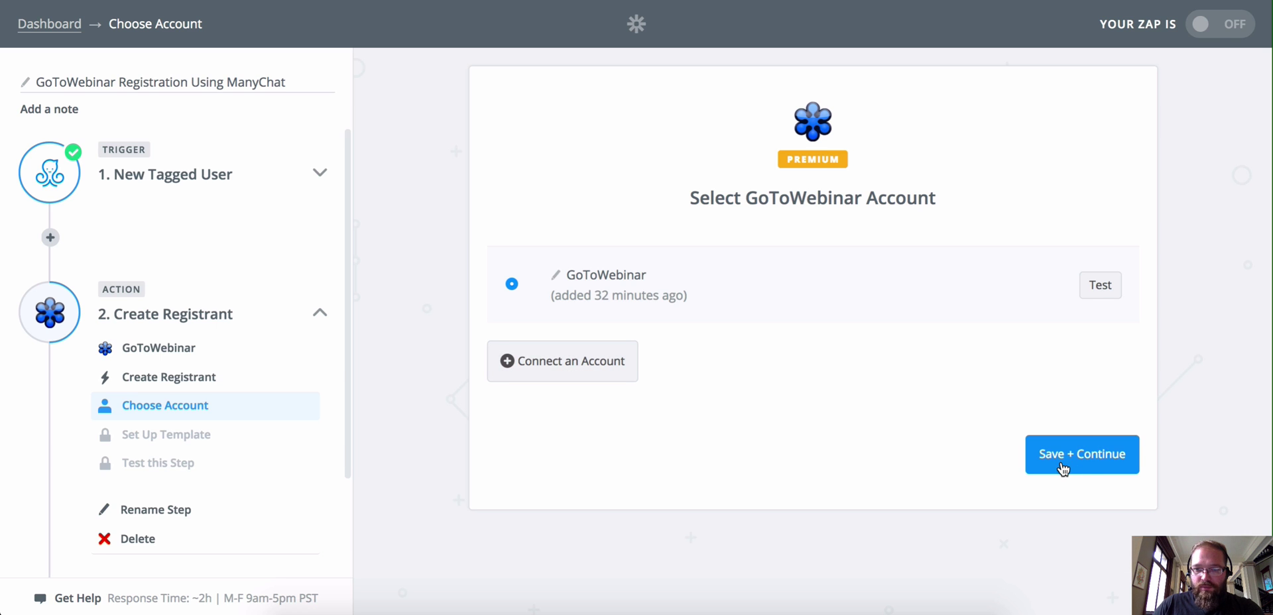
{"action": "left_click", "coordinate": [1101, 285]}
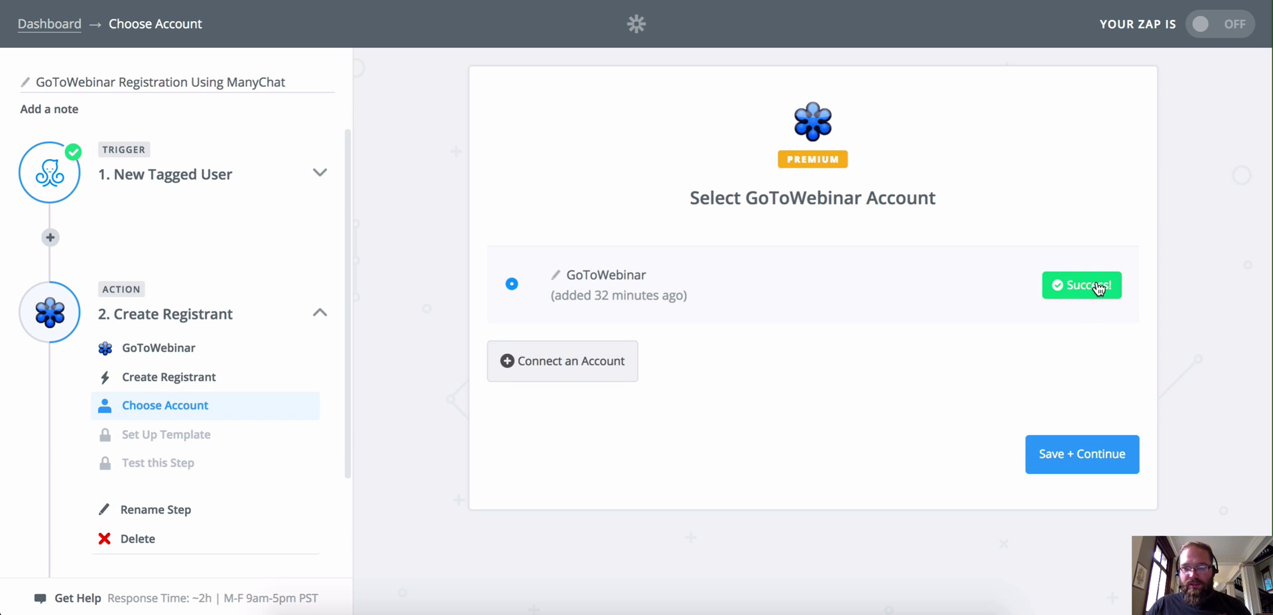
{"action": "left_click", "coordinate": [1061, 460]}
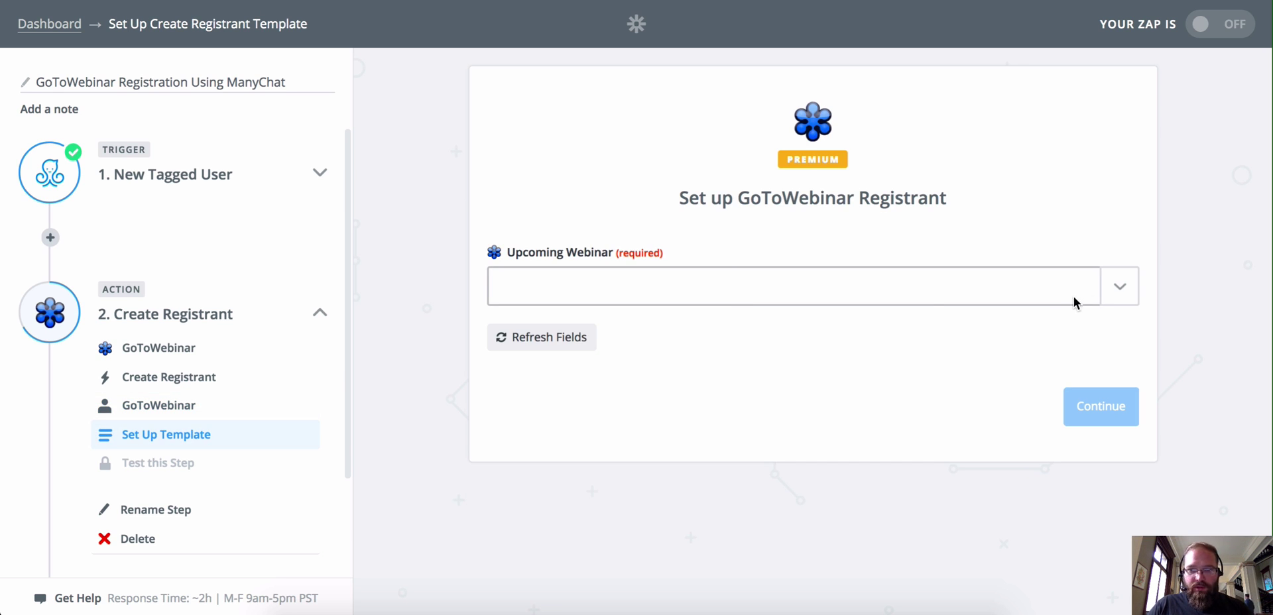
Step: Set the Upcoming Webinar field to ManyChat - Zapier Demo
{"action": "left_click", "coordinate": [1120, 293]}
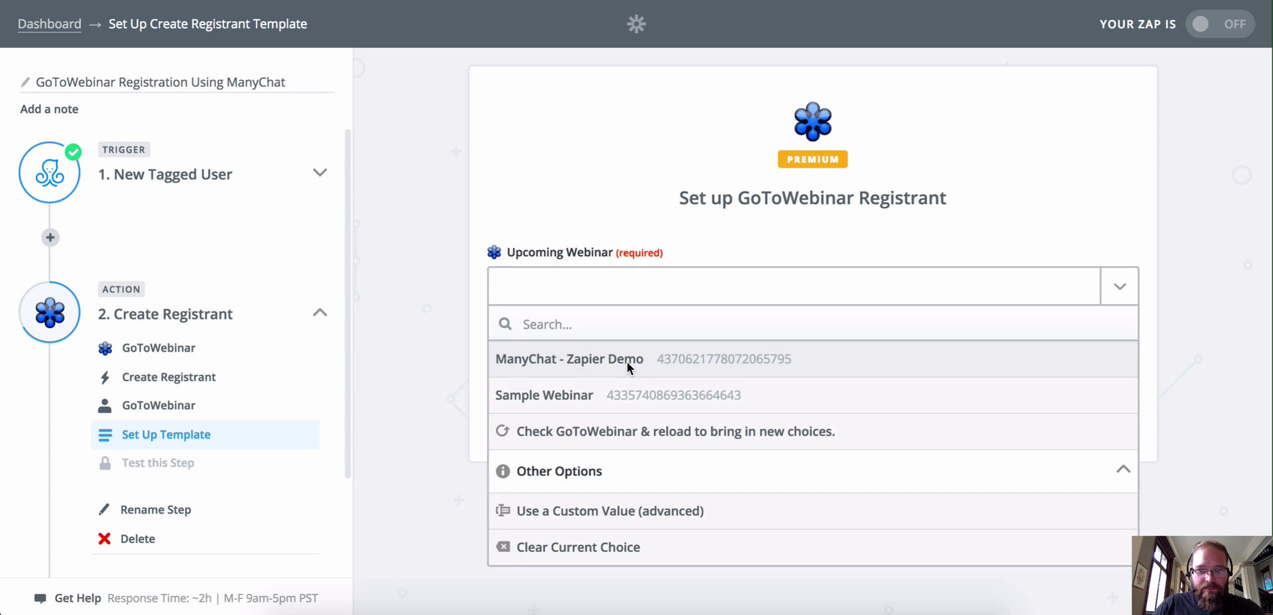
{"action": "left_click", "coordinate": [629, 364]}
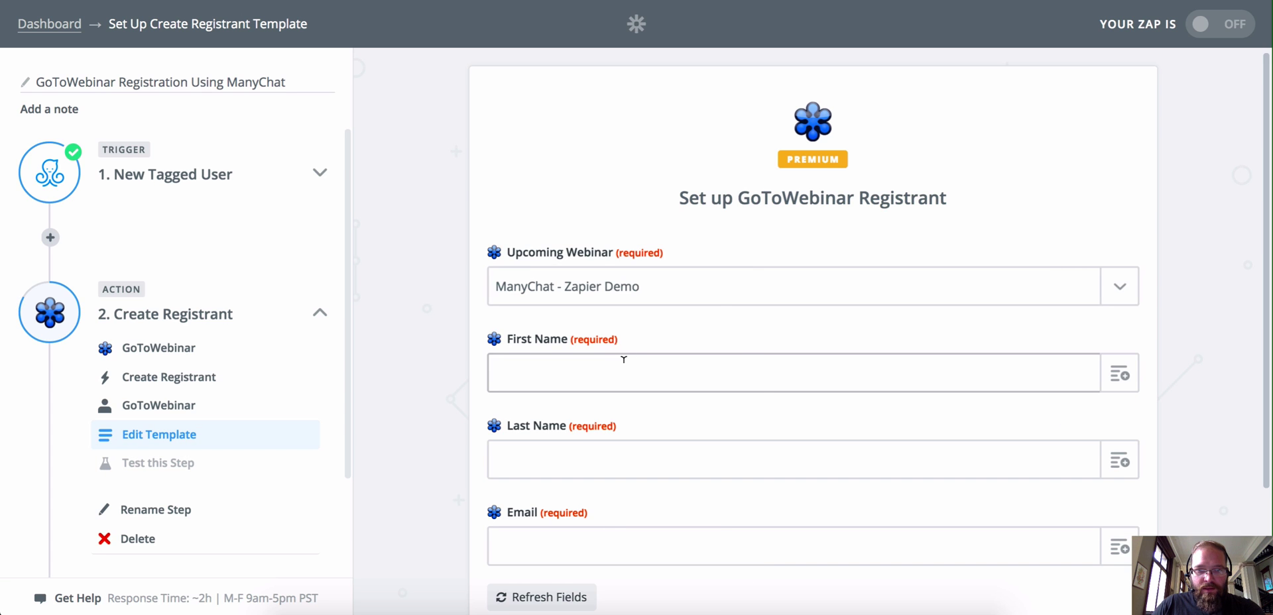
{"action": "scroll", "coordinate": [810, 284], "scroll_direction": "down", "scroll_amount": 2}
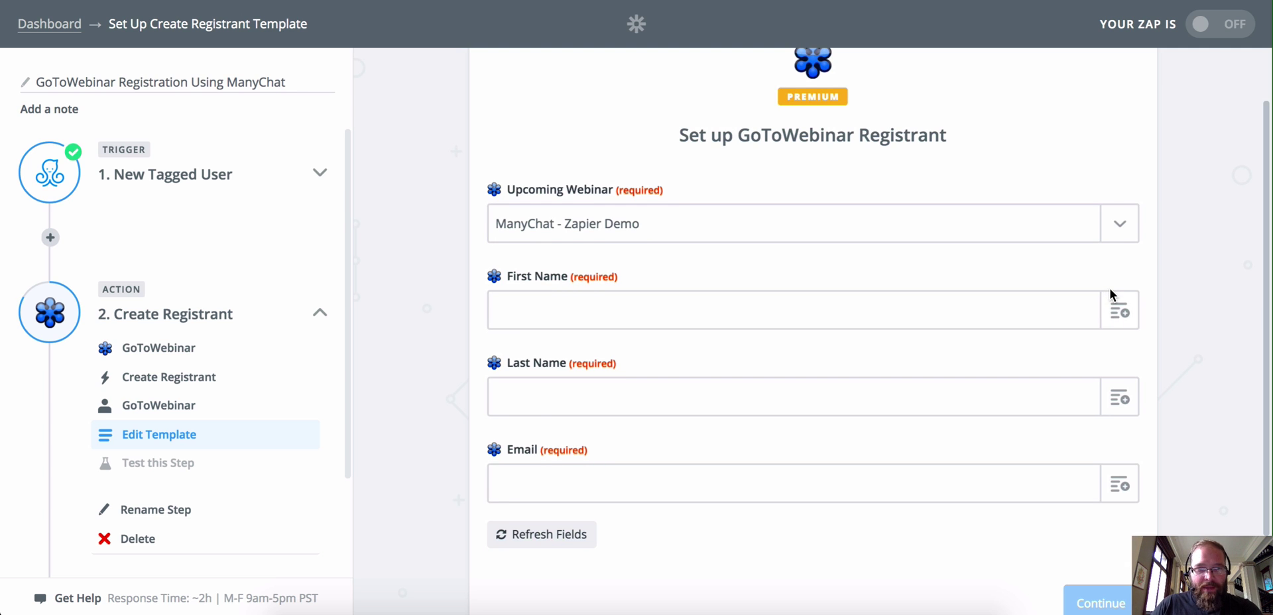
Step: Map First Name and Last Name to ManyChat's User First Name and User Last Name
{"action": "left_click", "coordinate": [1120, 312]}
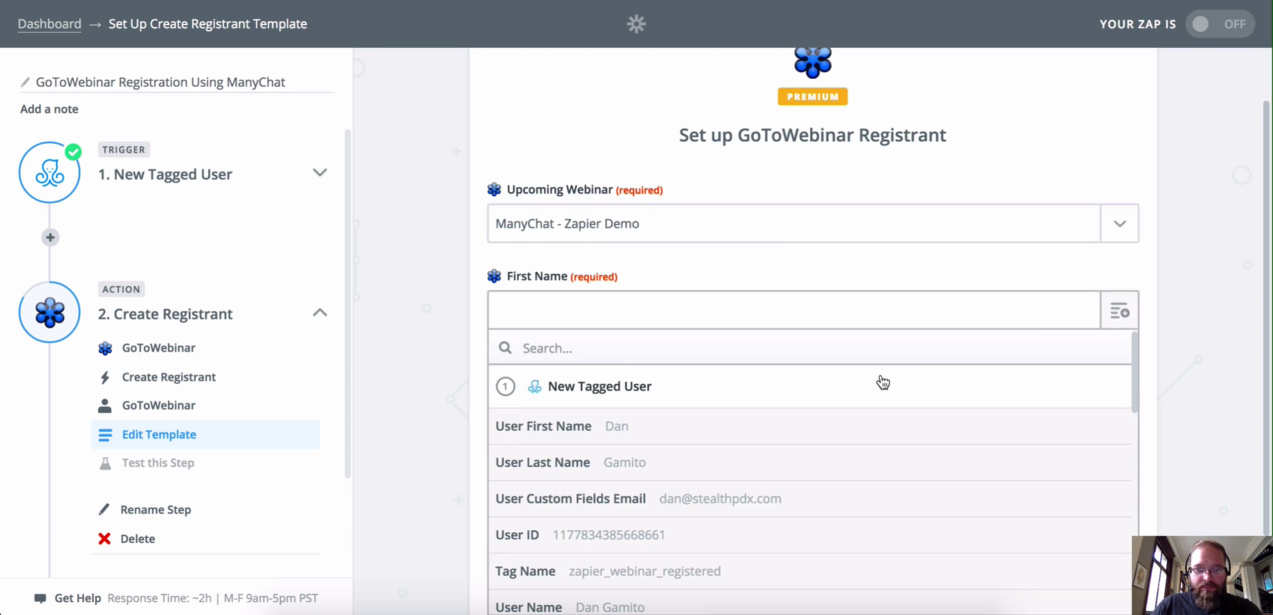
{"action": "left_click", "coordinate": [635, 430]}
{"action": "left_click", "coordinate": [1120, 399]}
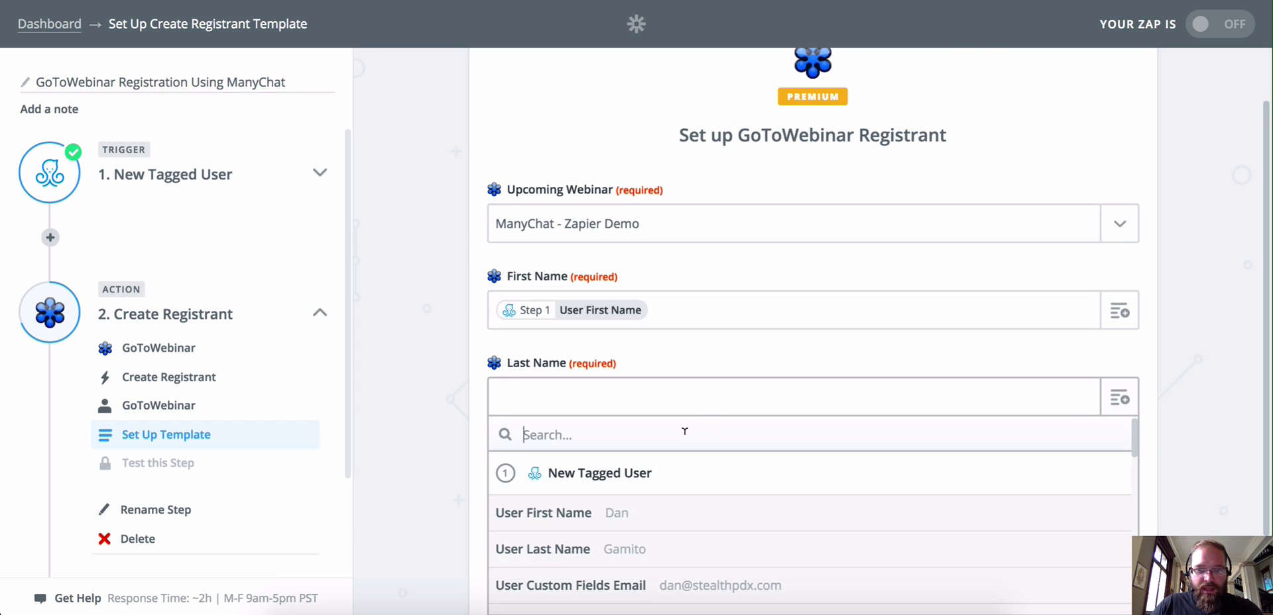
{"action": "scroll", "coordinate": [685, 431], "scroll_direction": "down", "scroll_amount": 2}
{"action": "left_click", "coordinate": [650, 490]}
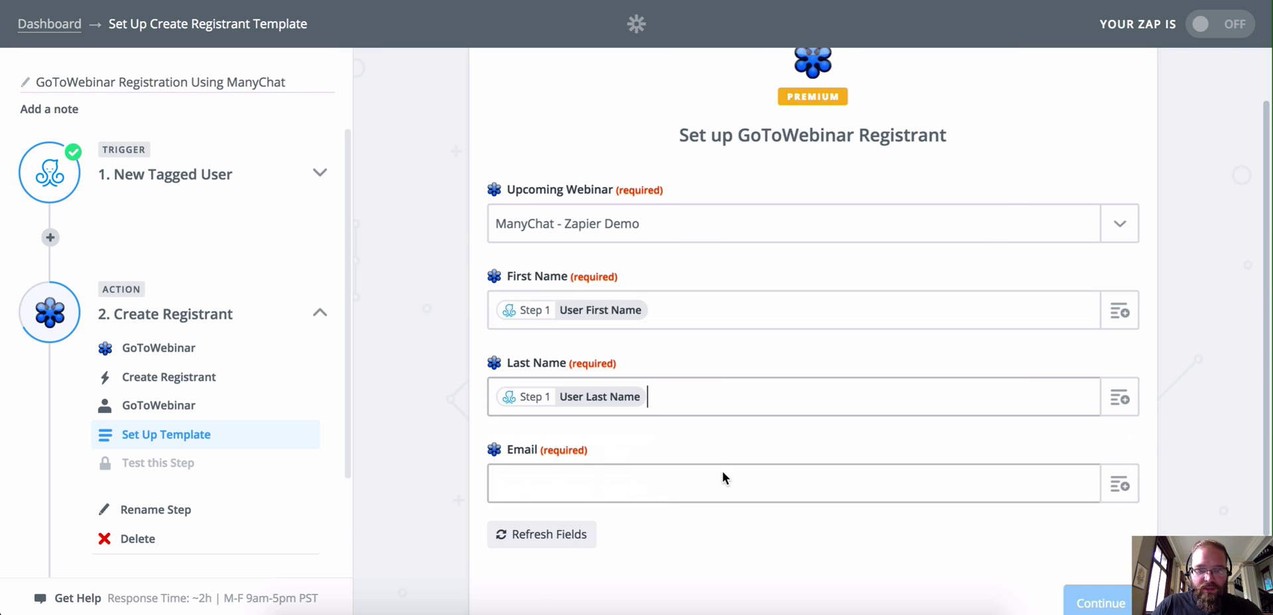
Step: Map Email to User Custom Fields Email and continue to the test
{"action": "scroll", "coordinate": [874, 381], "scroll_direction": "down", "scroll_amount": 3}
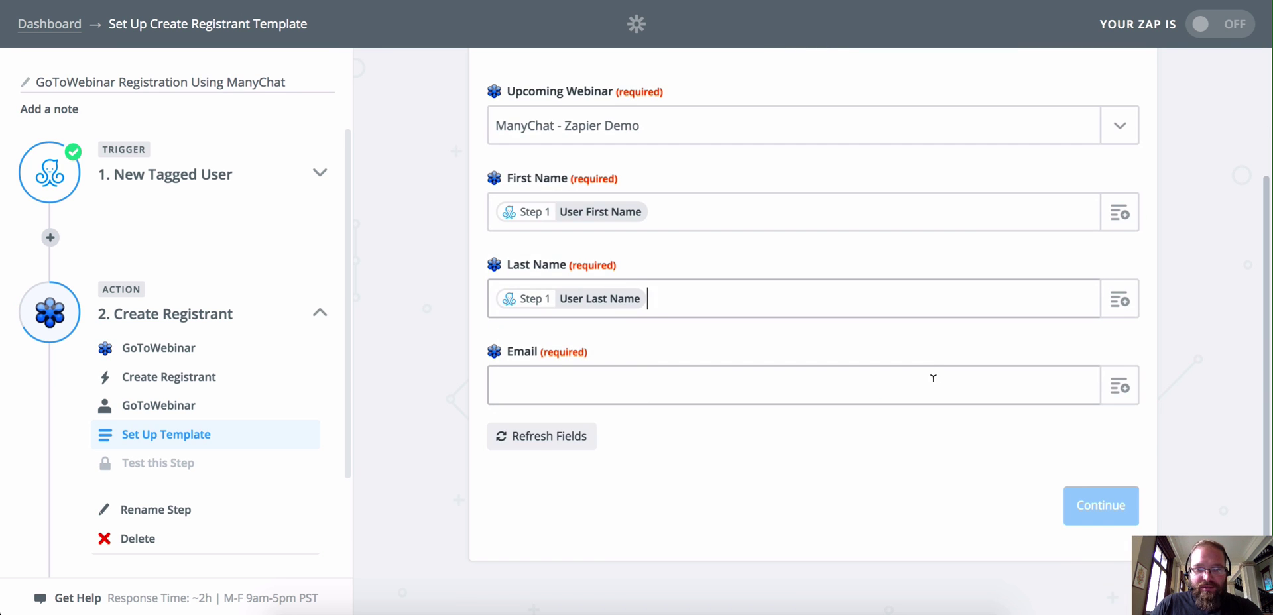
{"action": "left_click", "coordinate": [1119, 398]}
{"action": "scroll", "coordinate": [865, 428], "scroll_direction": "down", "scroll_amount": 1}
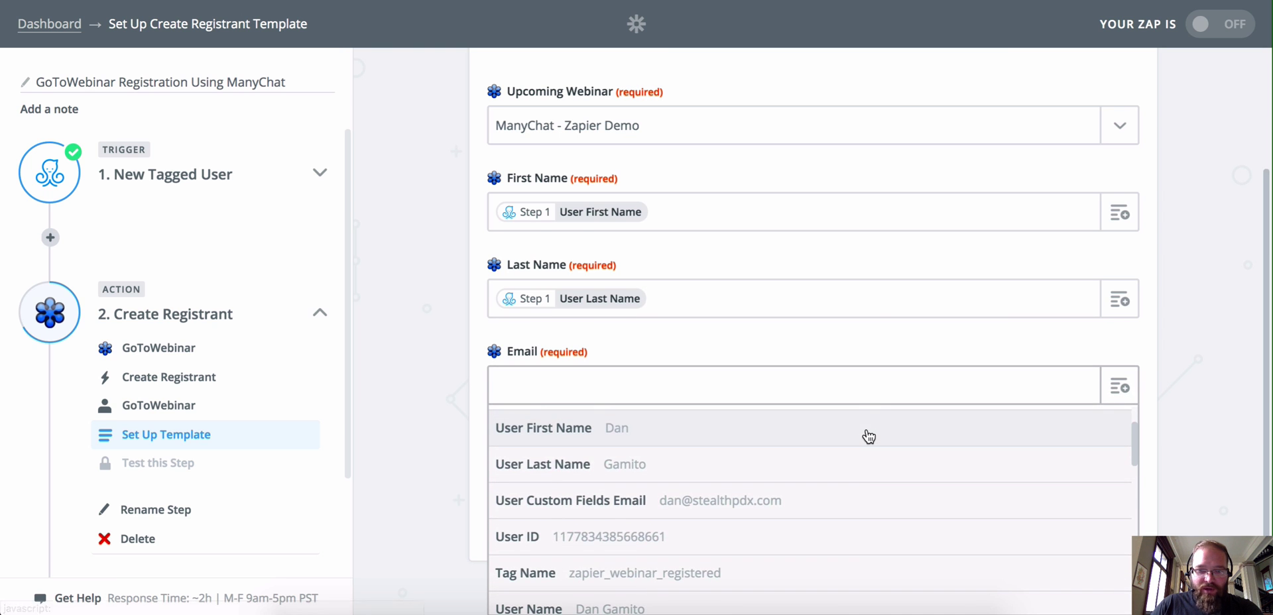
{"action": "scroll", "coordinate": [868, 436], "scroll_direction": "down", "scroll_amount": 2}
{"action": "scroll", "coordinate": [868, 435], "scroll_direction": "up", "scroll_amount": 1}
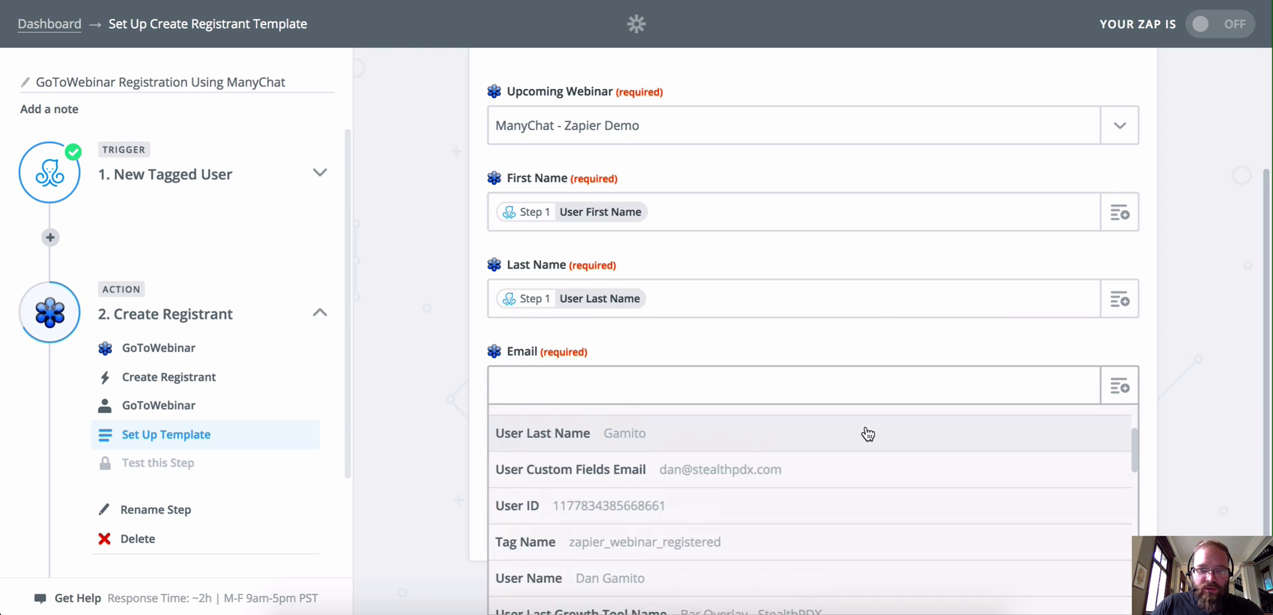
{"action": "scroll", "coordinate": [868, 434], "scroll_direction": "up", "scroll_amount": 2}
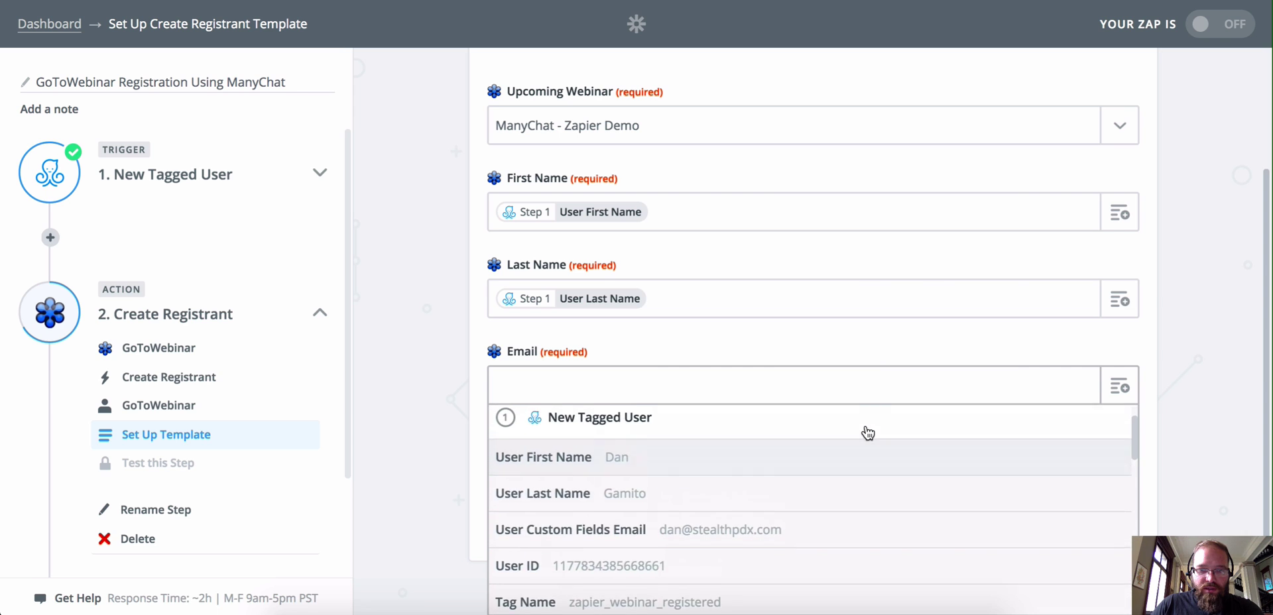
{"action": "left_click", "coordinate": [603, 543]}
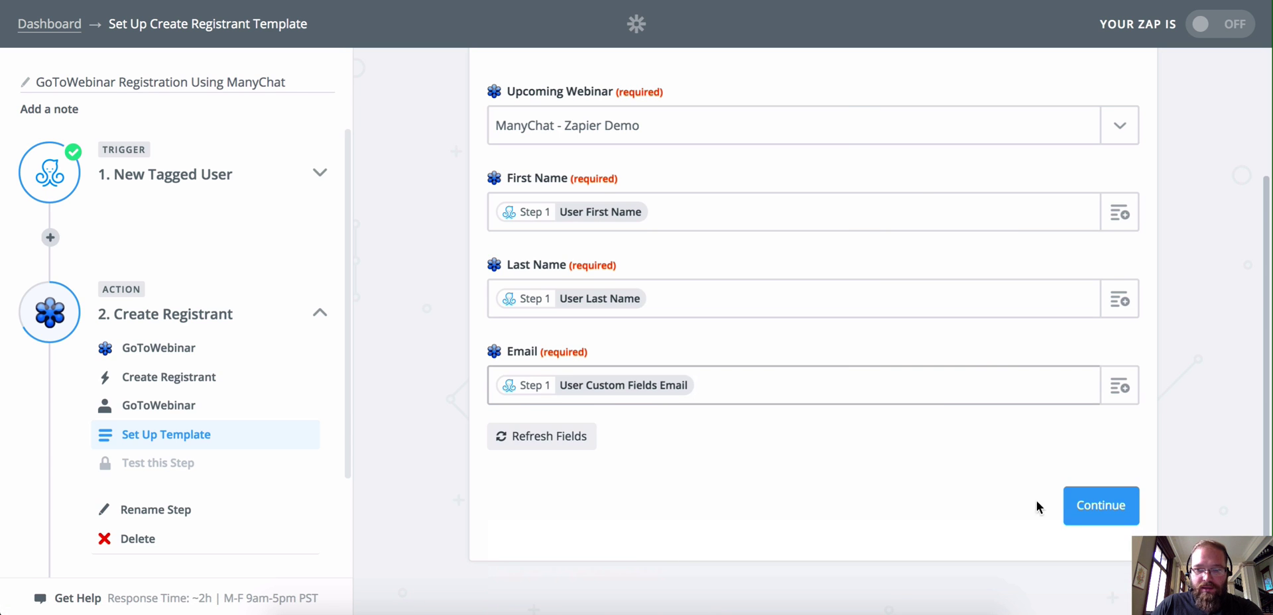
{"action": "left_click", "coordinate": [1098, 507]}
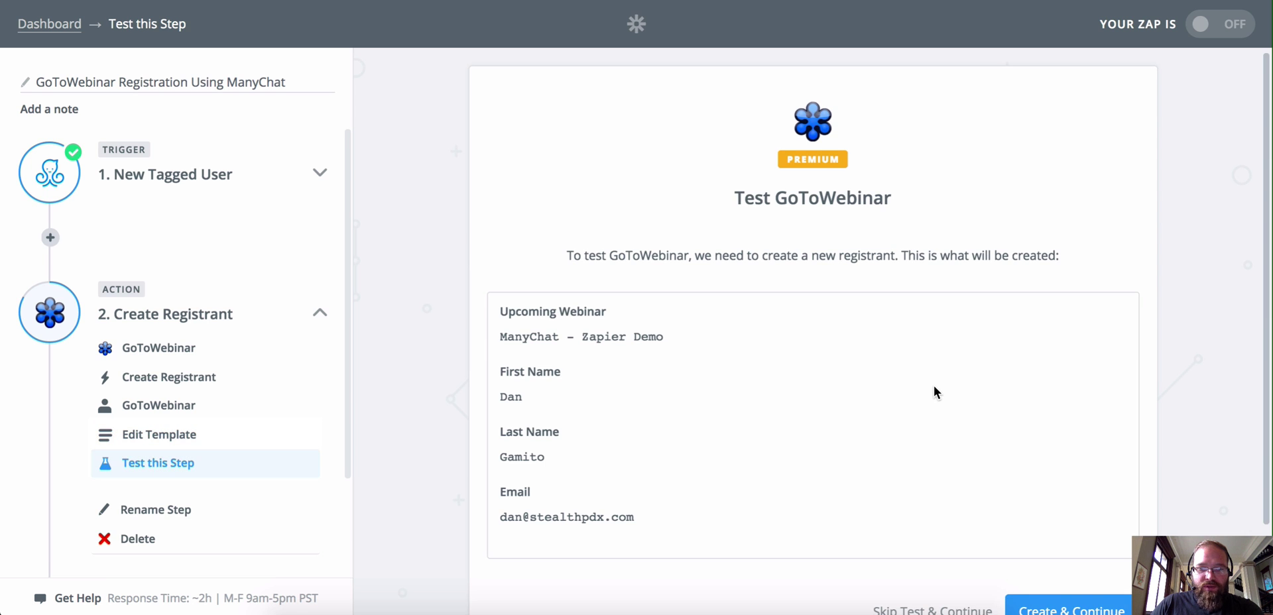
Step: Create the test GoToWebinar registrant and finish the zap once the test succeeds
{"action": "scroll", "coordinate": [936, 392], "scroll_direction": "down", "scroll_amount": 3}
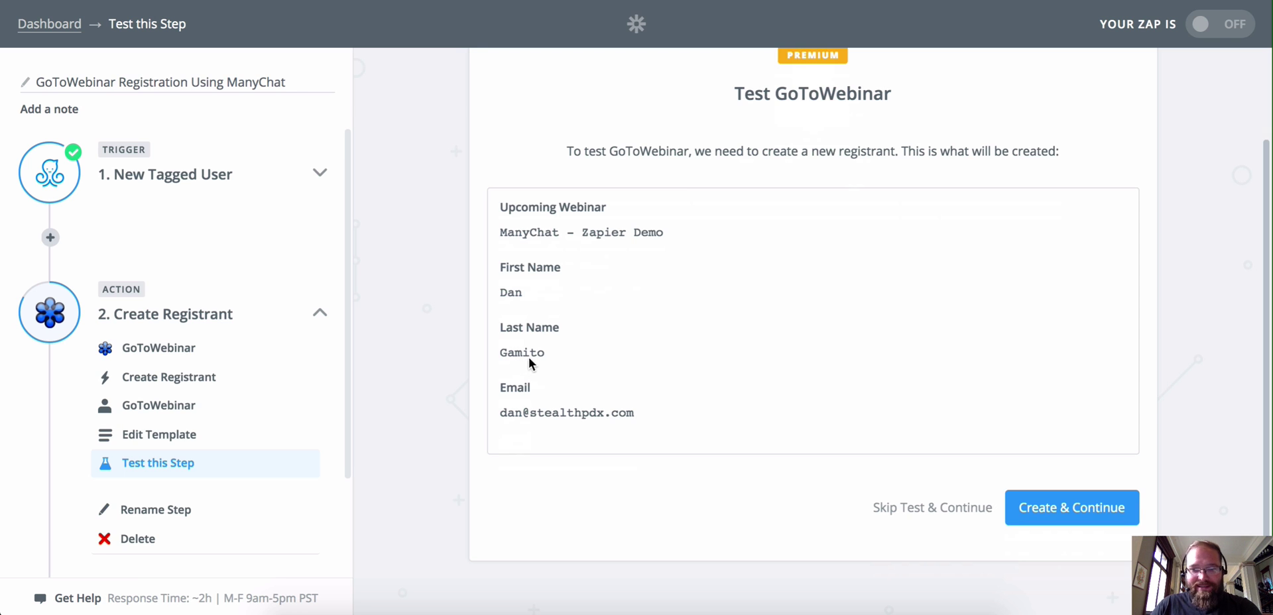
{"action": "left_click", "coordinate": [1057, 507]}
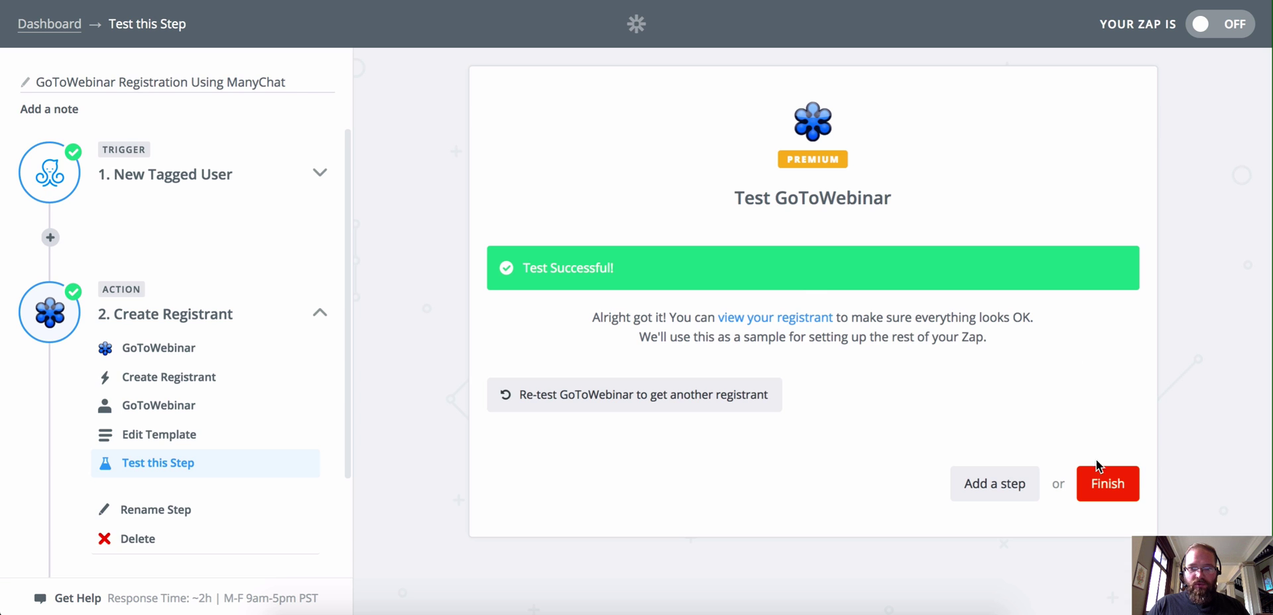
{"action": "left_click", "coordinate": [1106, 484]}
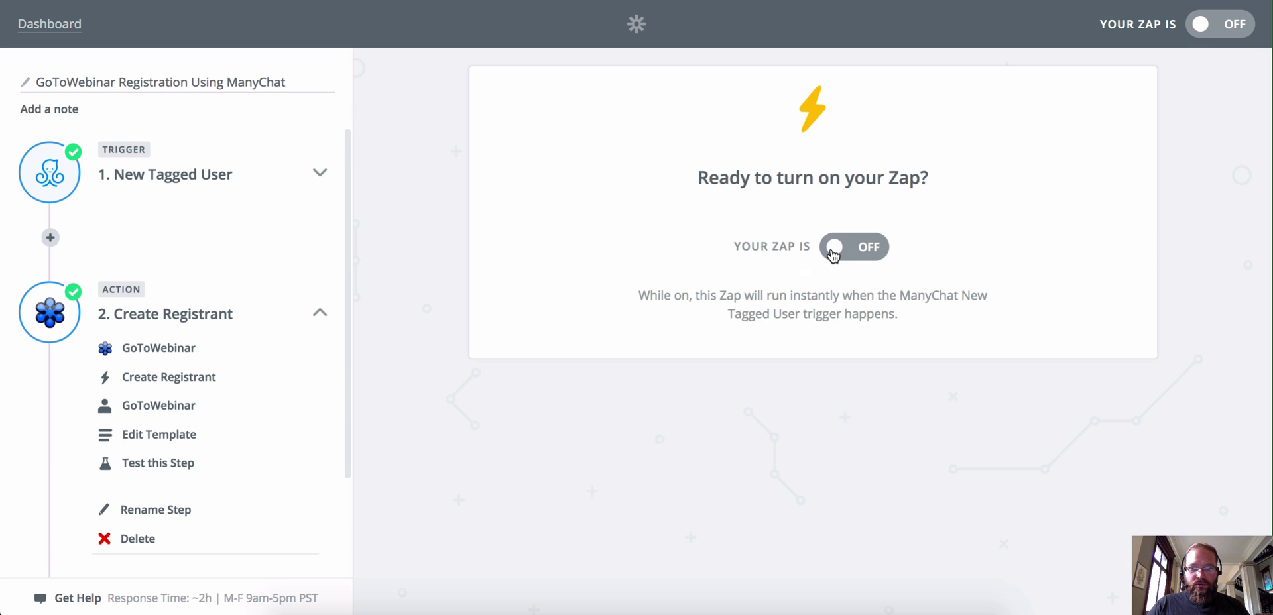
Step: Flip the Your Zap Is OFF toggle to ON
{"action": "left_click", "coordinate": [833, 256]}
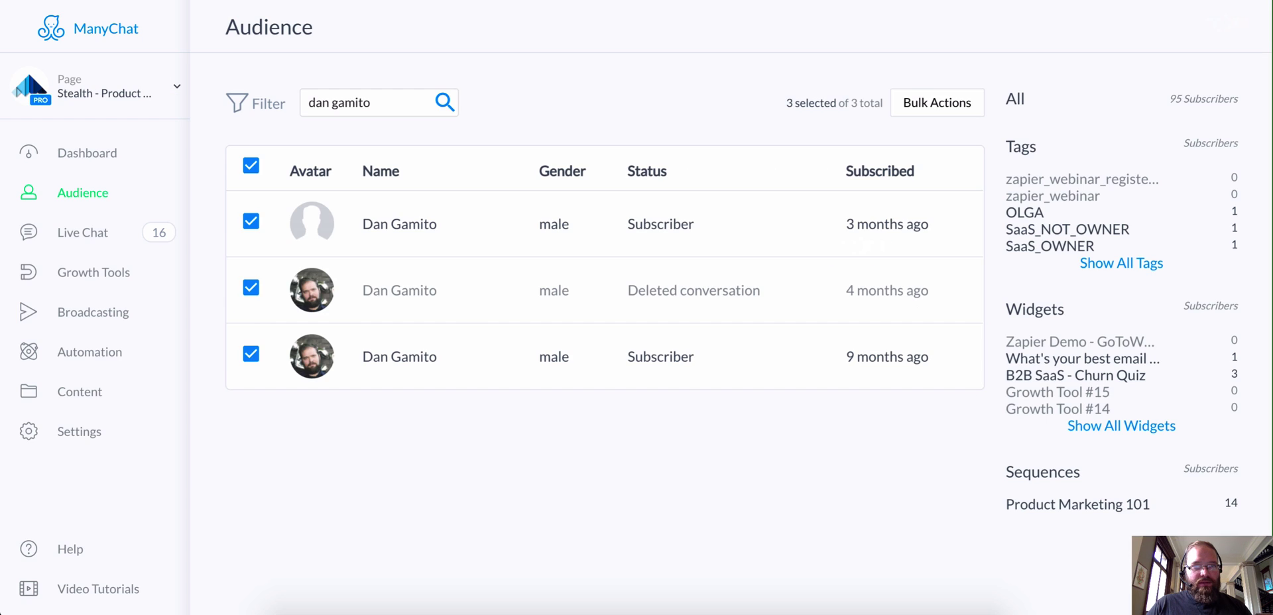
Step: Remove the zapier_webinar_registered tag from the test subscriber's profile and close it
{"action": "left_click", "coordinate": [405, 361]}
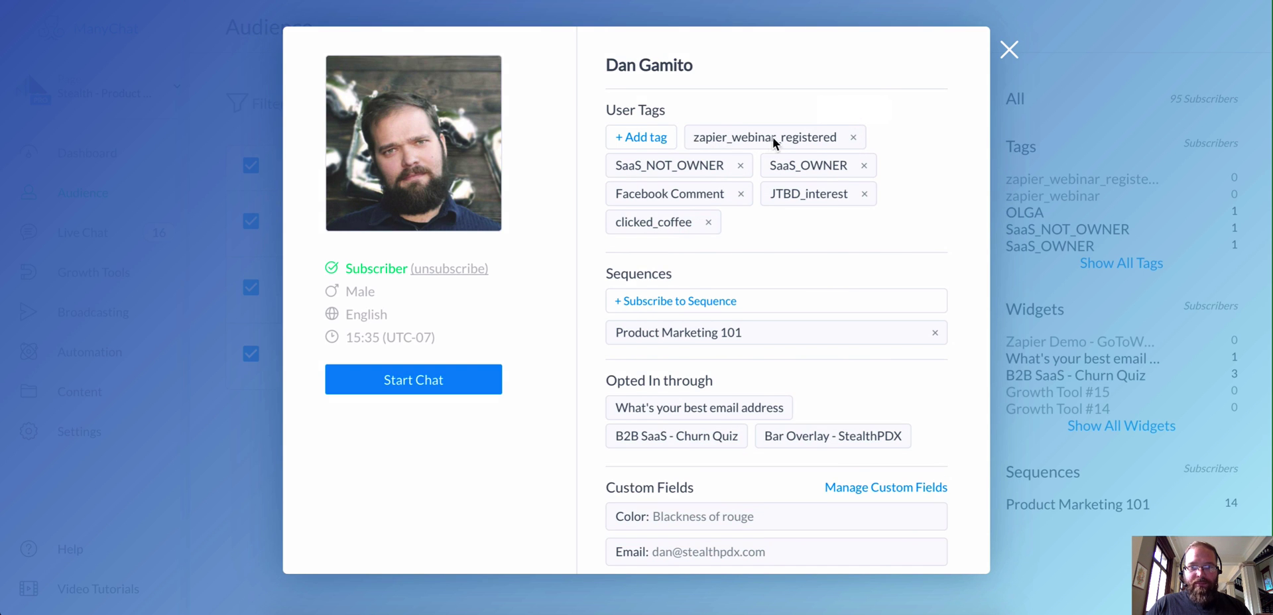
{"action": "left_click", "coordinate": [853, 139]}
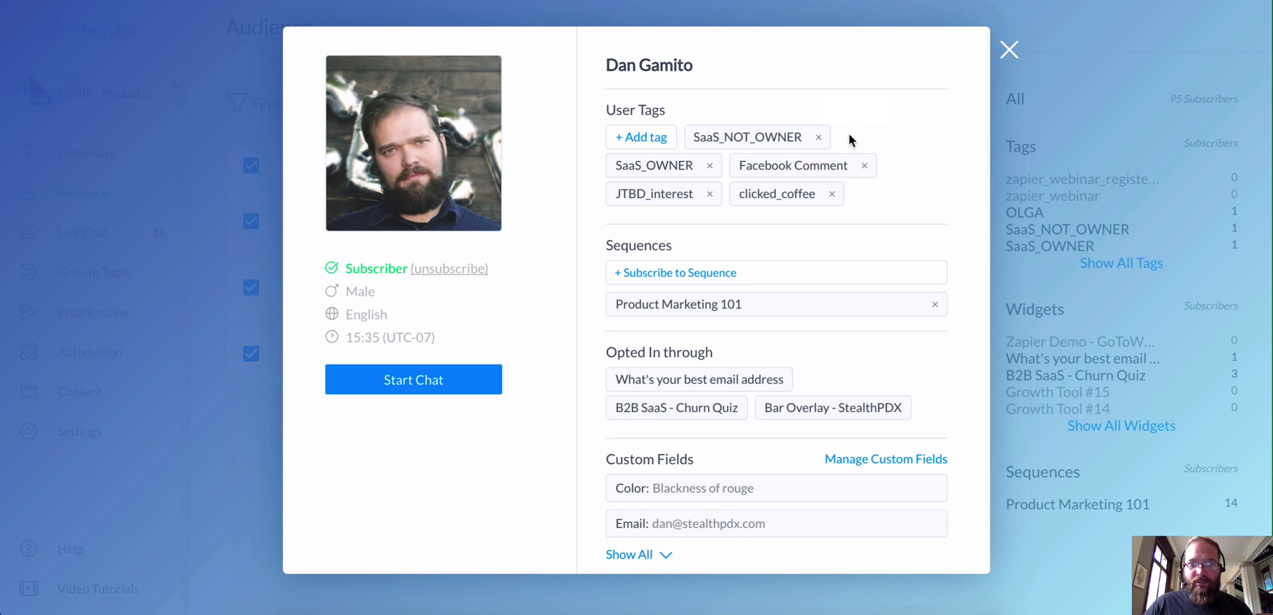
{"action": "left_click", "coordinate": [1008, 52]}
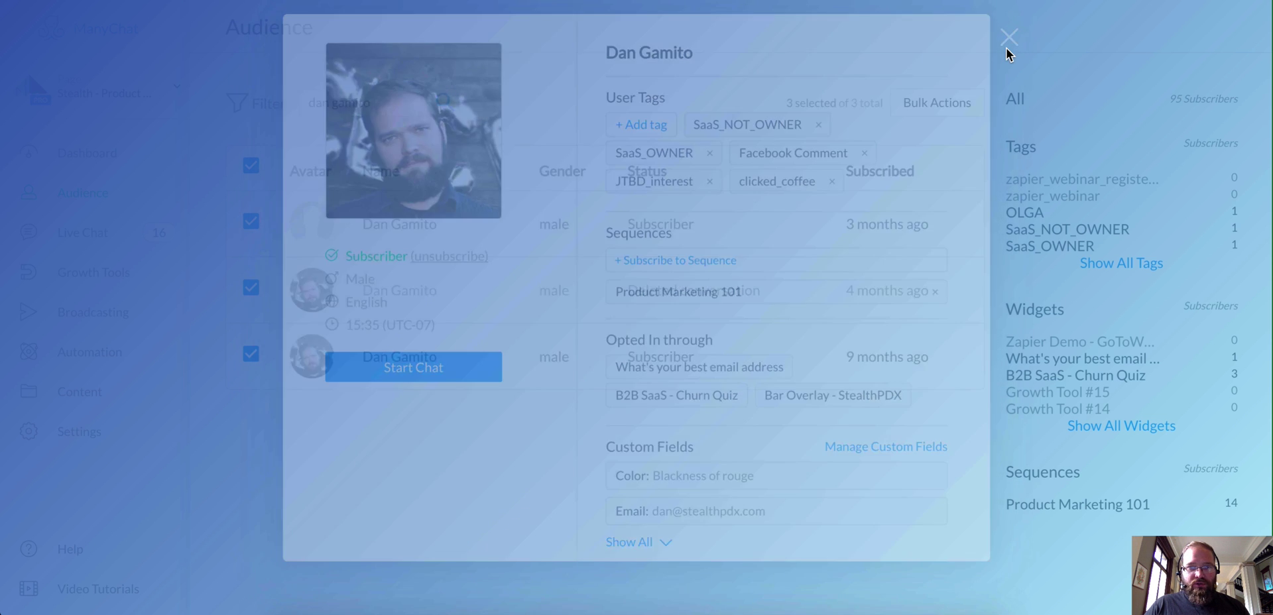
{"action": "left_click", "coordinate": [441, 225]}
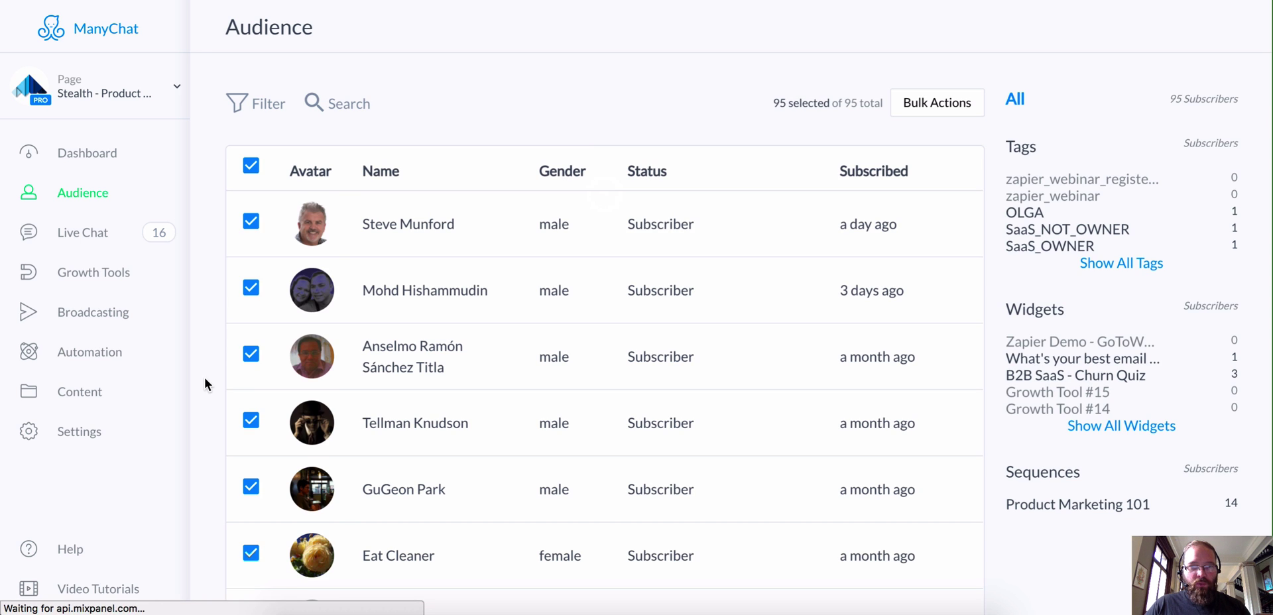
Step: Search Audience for the subscriber again and reopen the profile to verify the tag is gone
{"action": "left_click", "coordinate": [357, 108]}
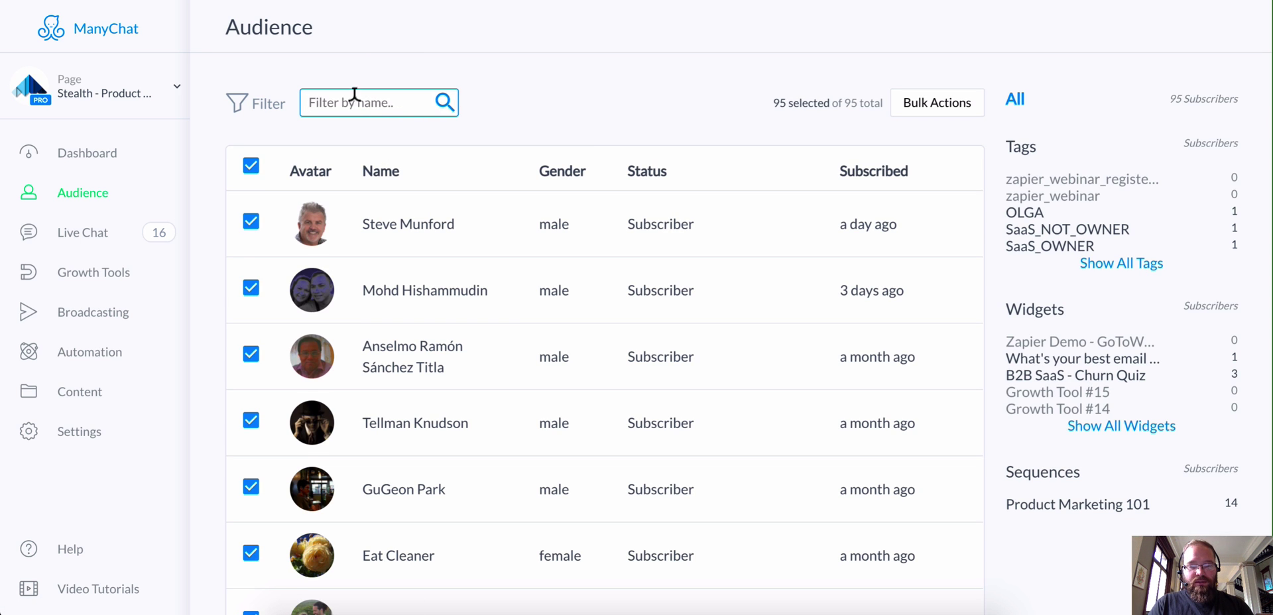
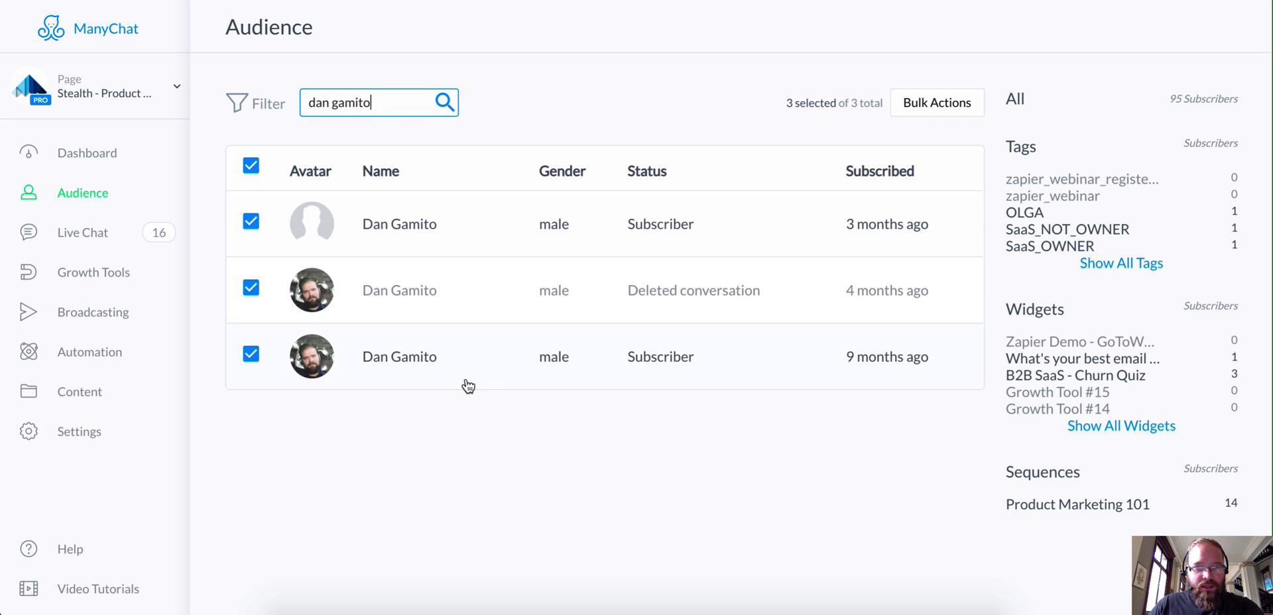
{"action": "left_click", "coordinate": [411, 357]}
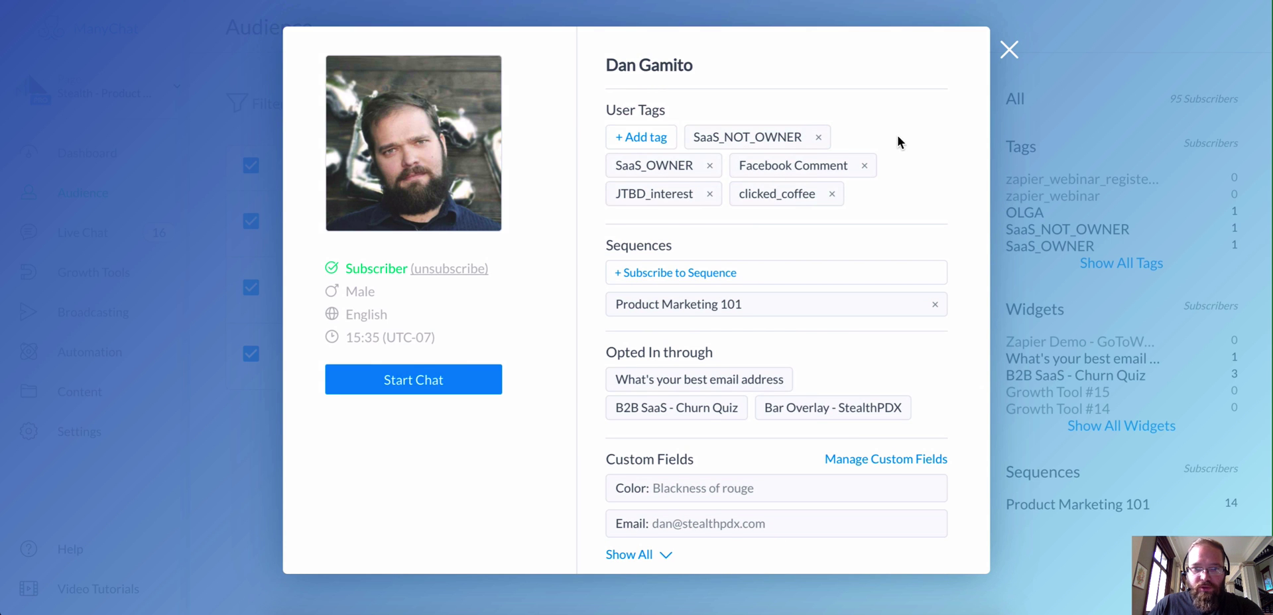
{"action": "left_click", "coordinate": [1009, 50]}
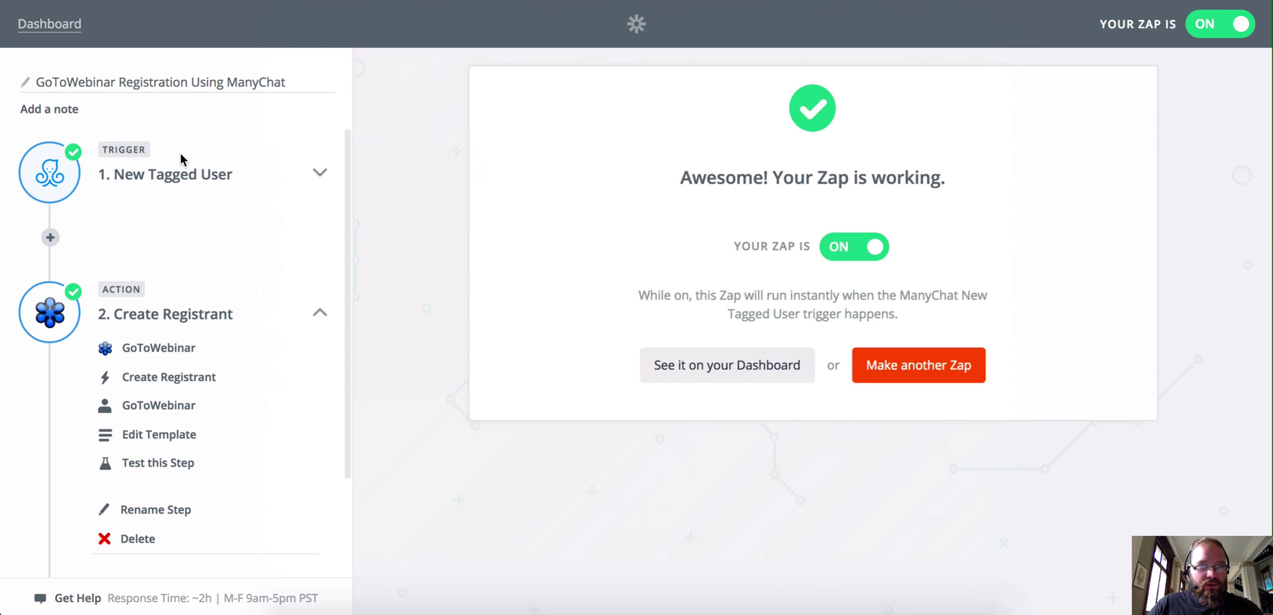
{"action": "scroll", "coordinate": [192, 142], "scroll_direction": "down", "scroll_amount": 4}
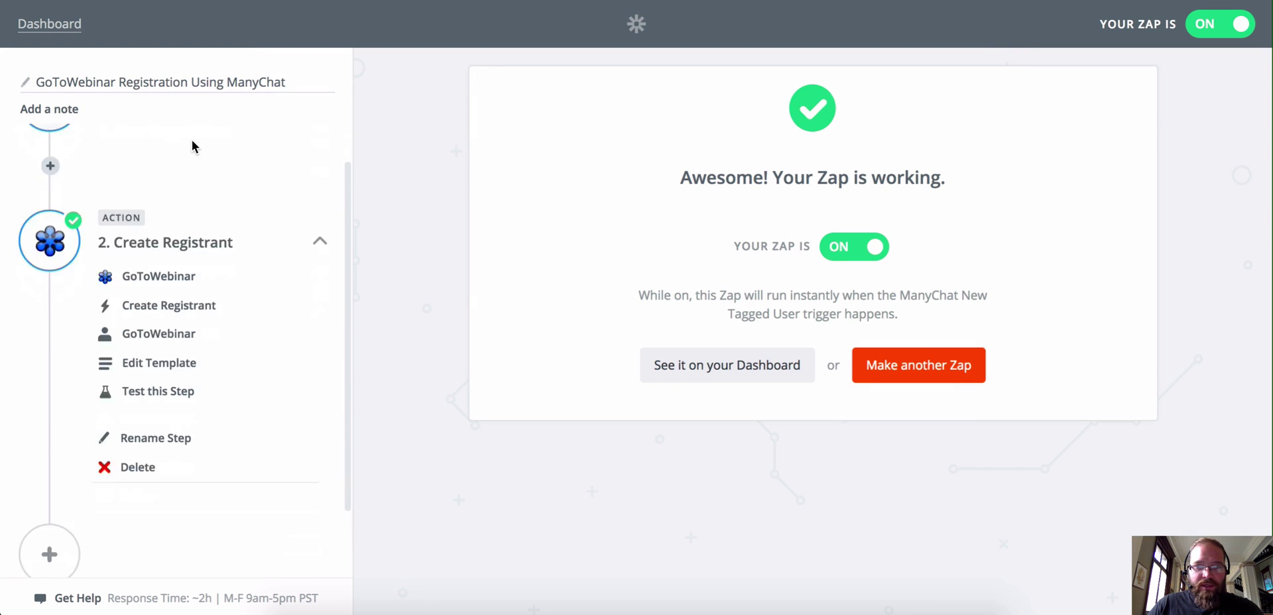
Step: Confirm on Zaps Home that GoToWebinar Registration Using ManyChat is ON, then switch to the landing page tab
{"action": "left_click", "coordinate": [50, 24]}
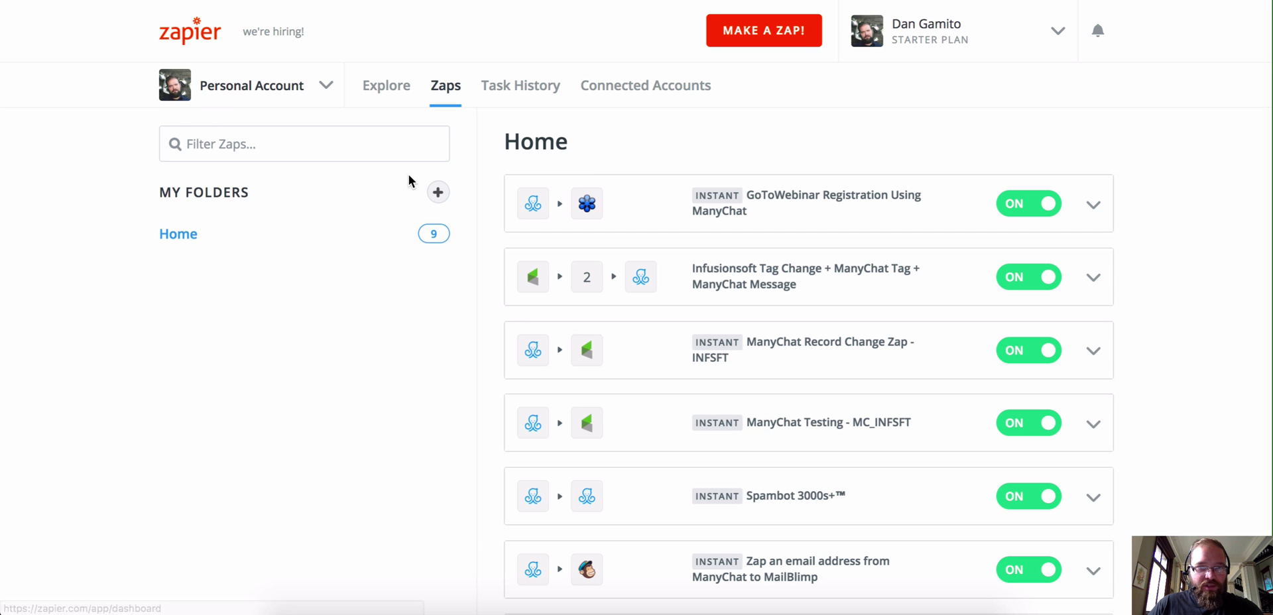
{"action": "scroll", "coordinate": [822, 208], "scroll_direction": "down", "scroll_amount": 1}
{"action": "left_click", "coordinate": [823, 202]}
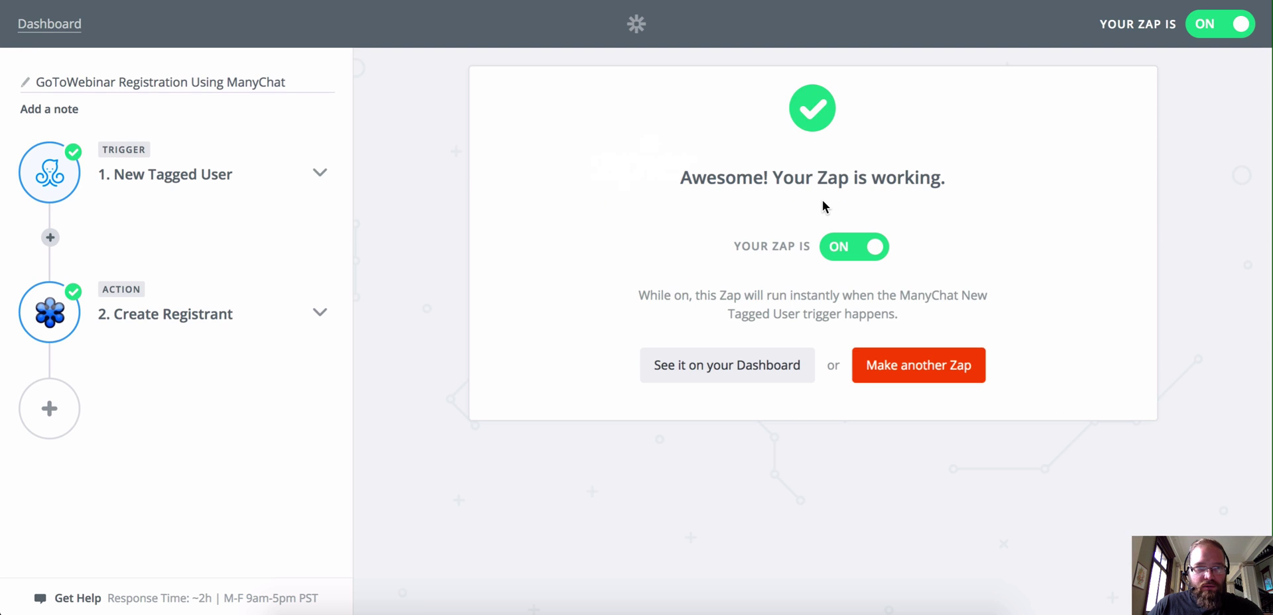
{"action": "left_click", "coordinate": [50, 24]}
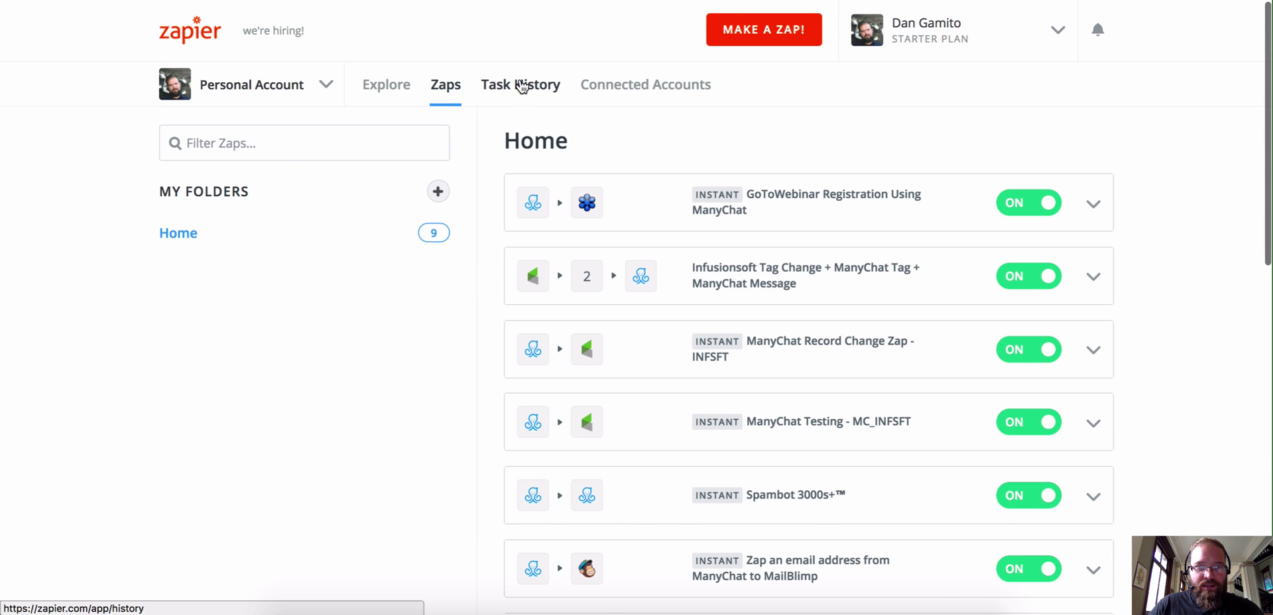
{"action": "left_click", "coordinate": [520, 85]}
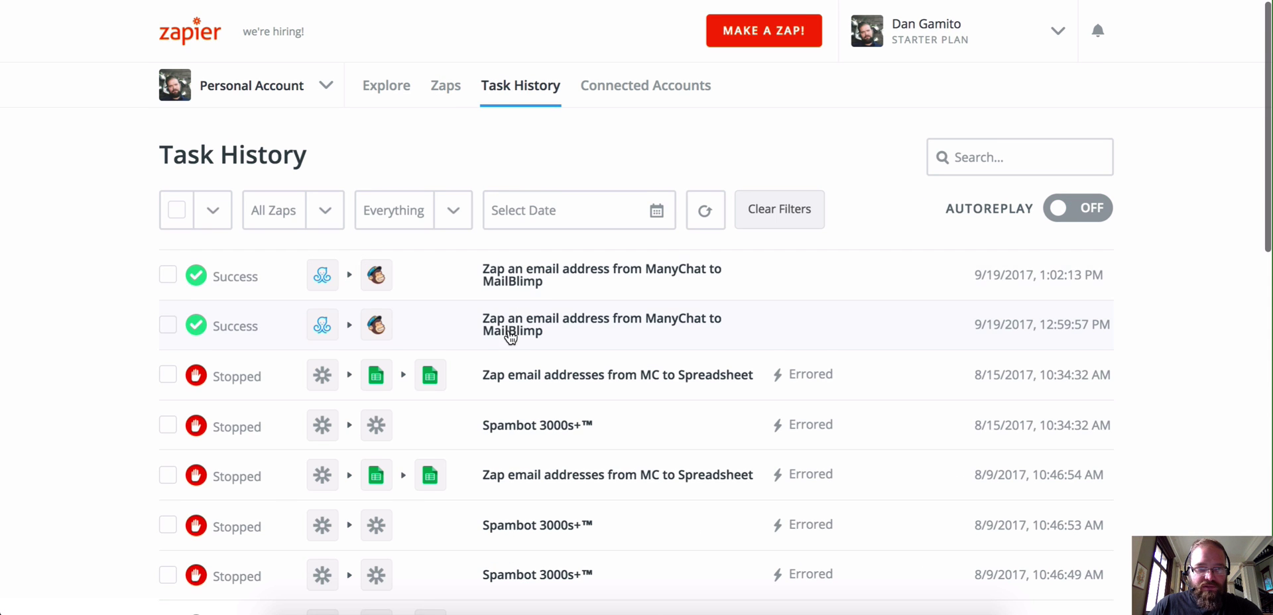
{"action": "left_click", "coordinate": [385, 92]}
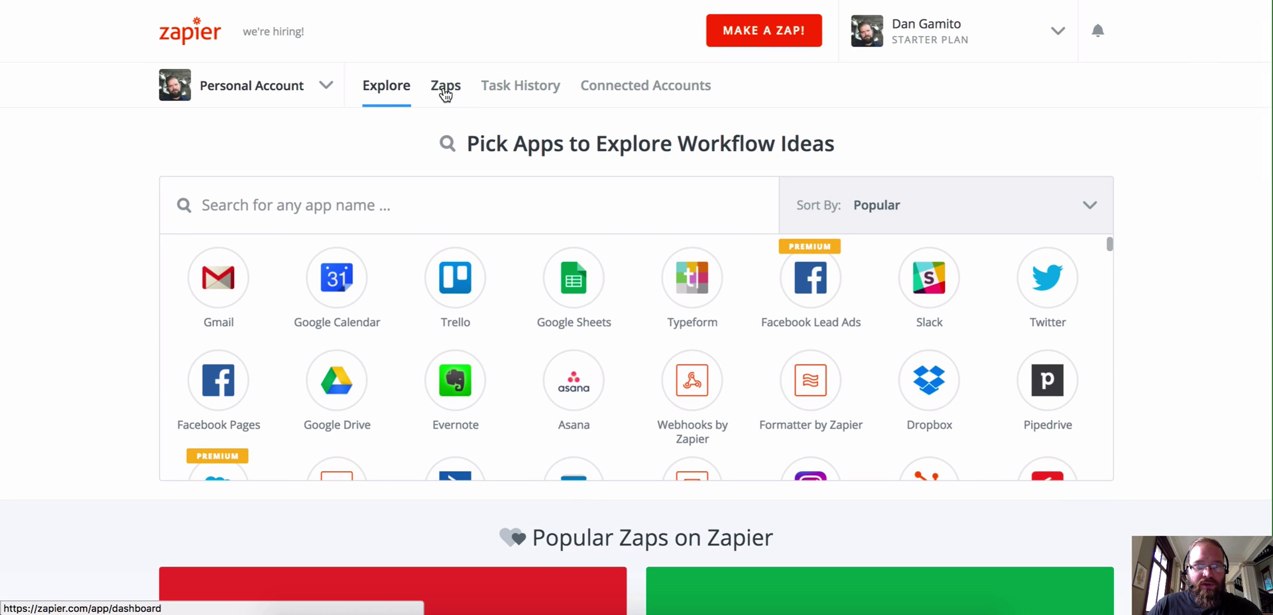
{"action": "left_click", "coordinate": [446, 89]}
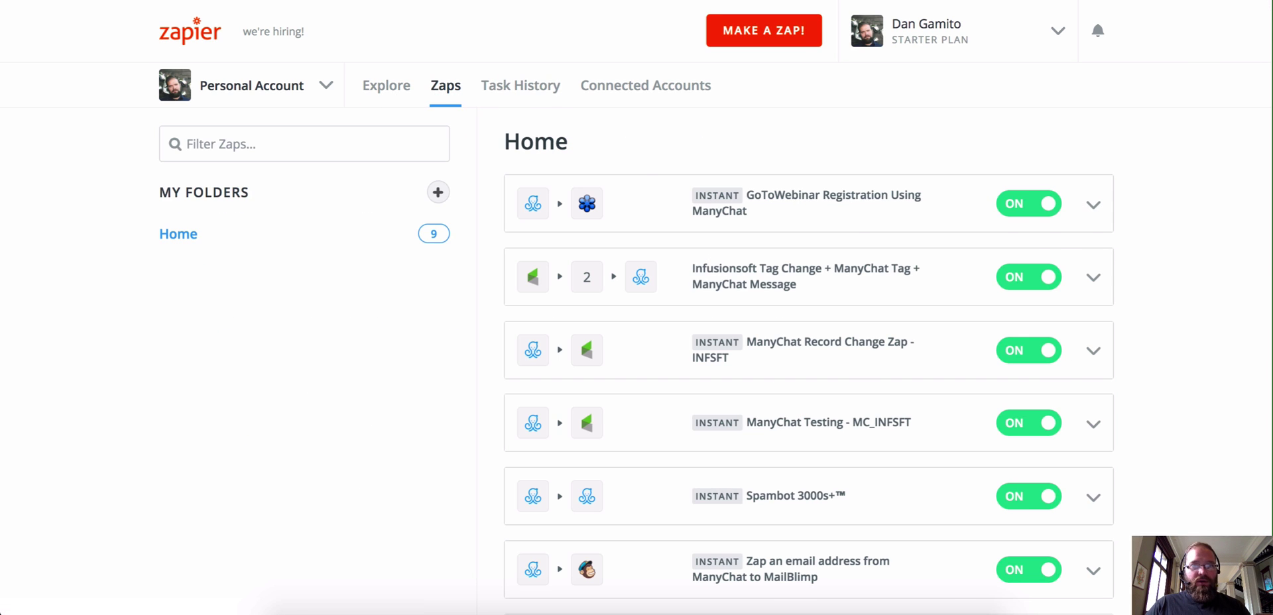
{"action": "key", "text": "ctrl+Tab"}
{"action": "key", "text": "ctrl+Tab"}
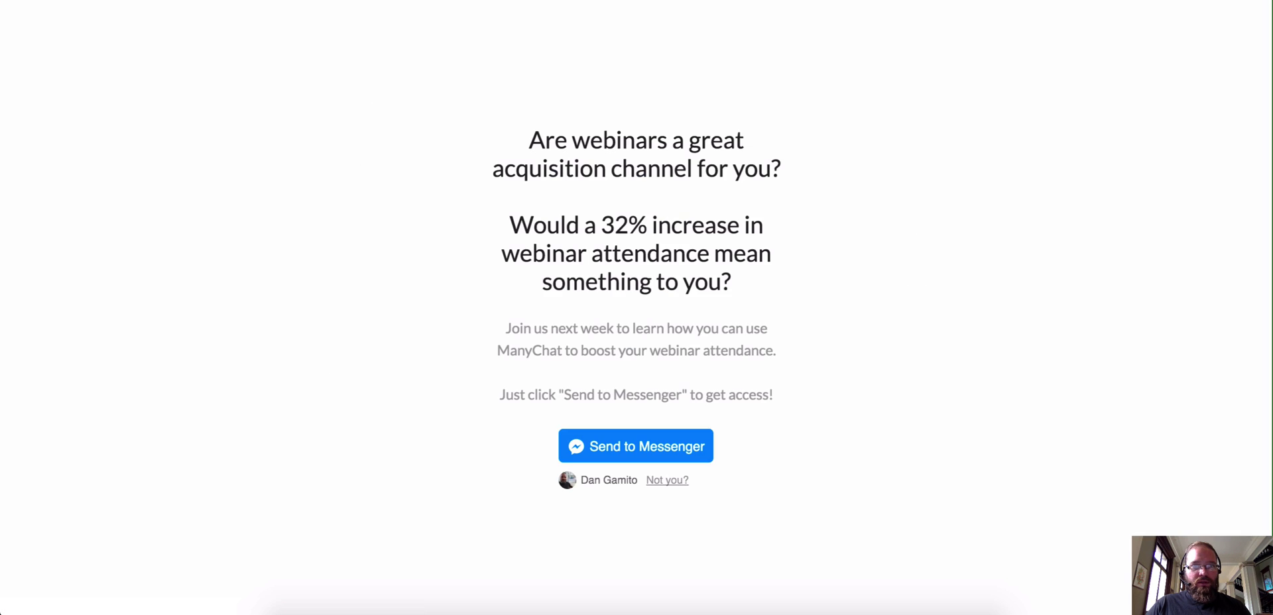
Step: Reload the webinar landing page, opt in via Send to Messenger, and open the bot conversation
{"action": "key", "text": "ctrl+r"}
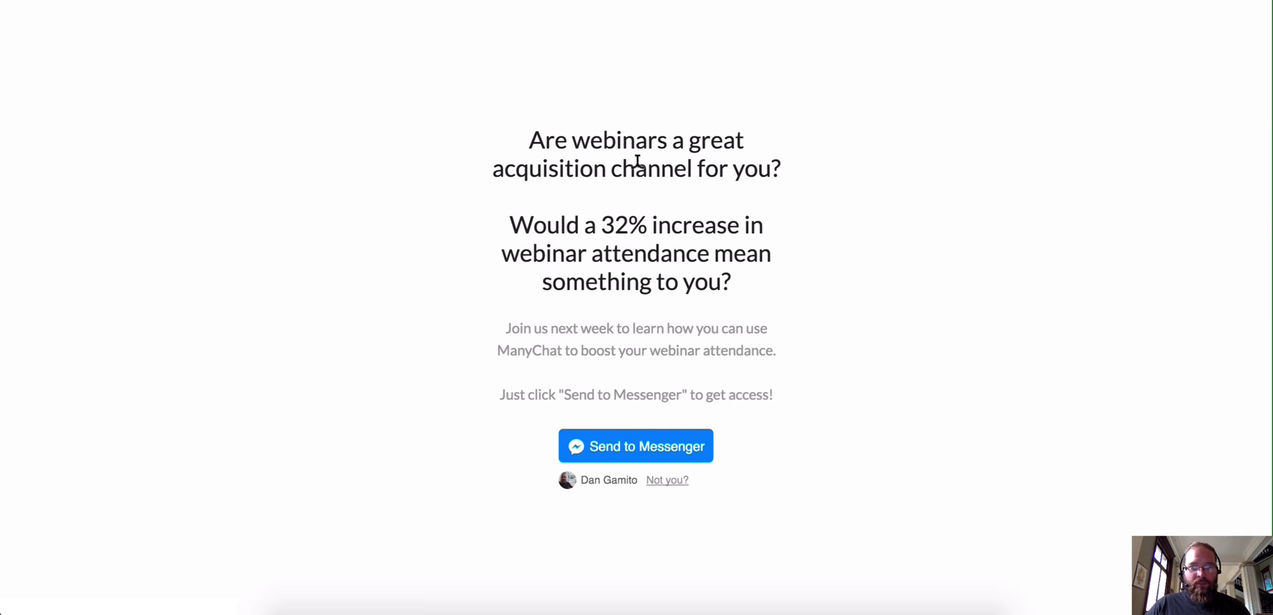
{"action": "left_click", "coordinate": [636, 448]}
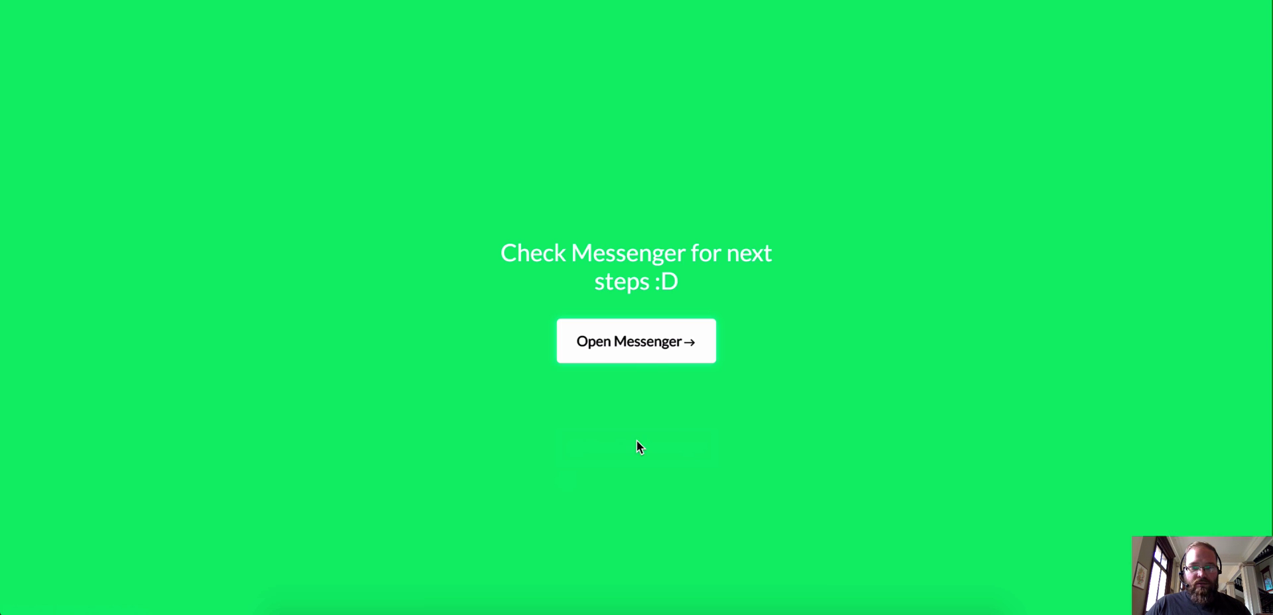
{"action": "left_click", "coordinate": [647, 351]}
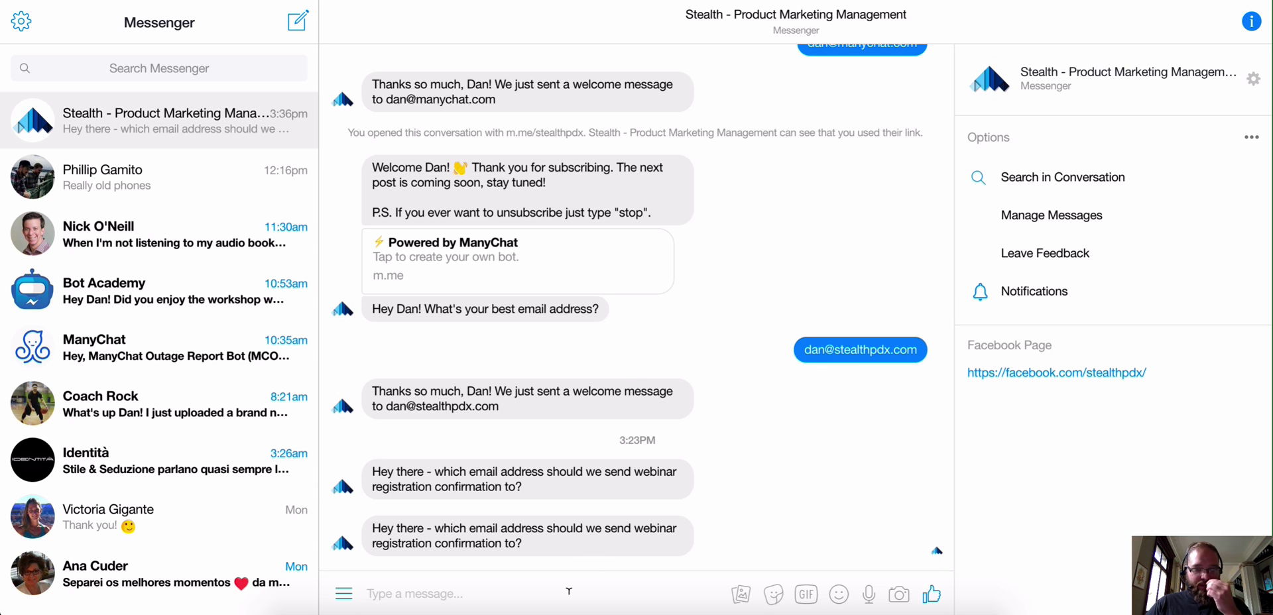
Step: Reply to the bot with the subscriber's email address, then return to ManyChat's Audience tab
{"action": "left_click", "coordinate": [569, 589]}
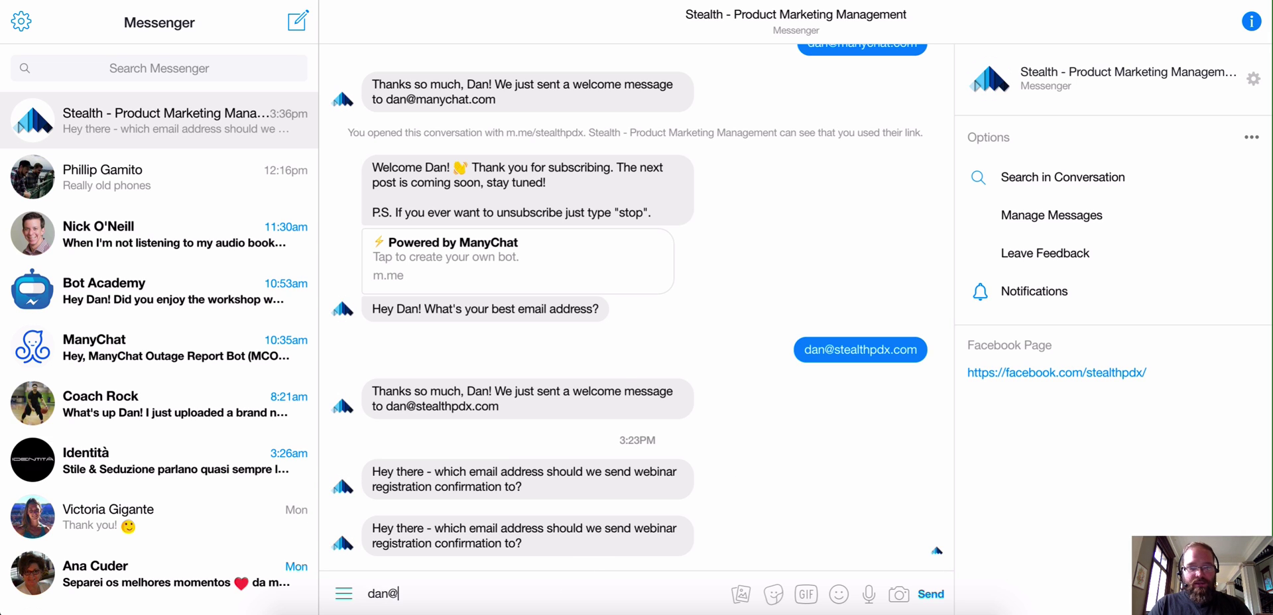
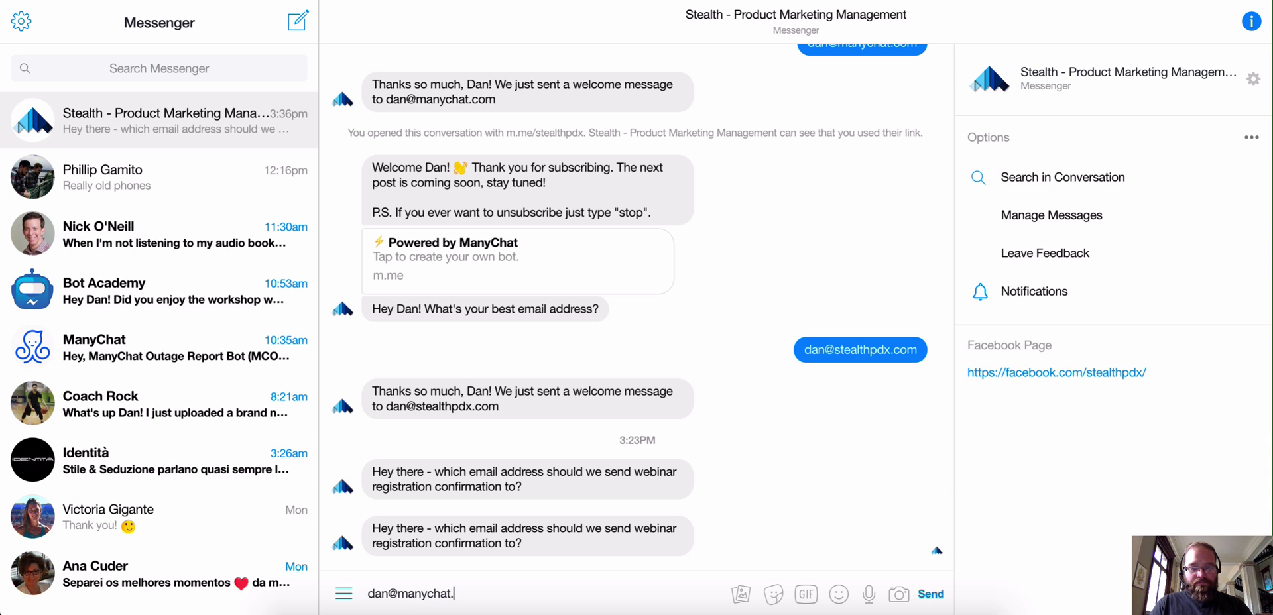
{"action": "key", "text": "Return"}
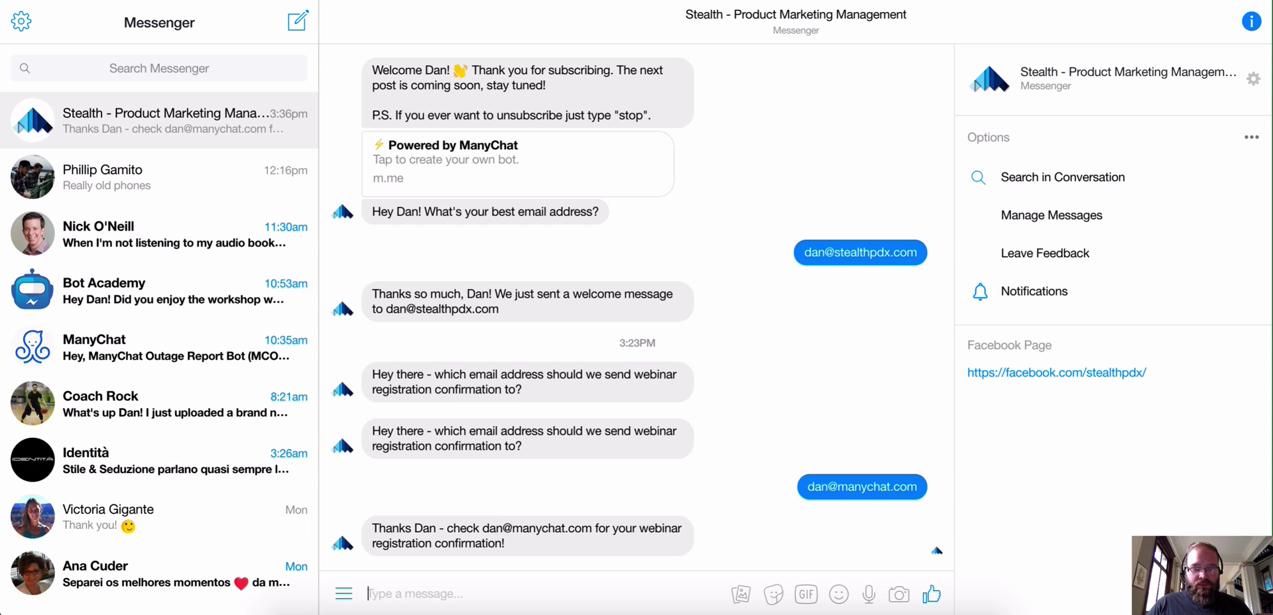
{"action": "left_click_drag", "start_coordinate": [483, 523], "coordinate": [592, 524]}
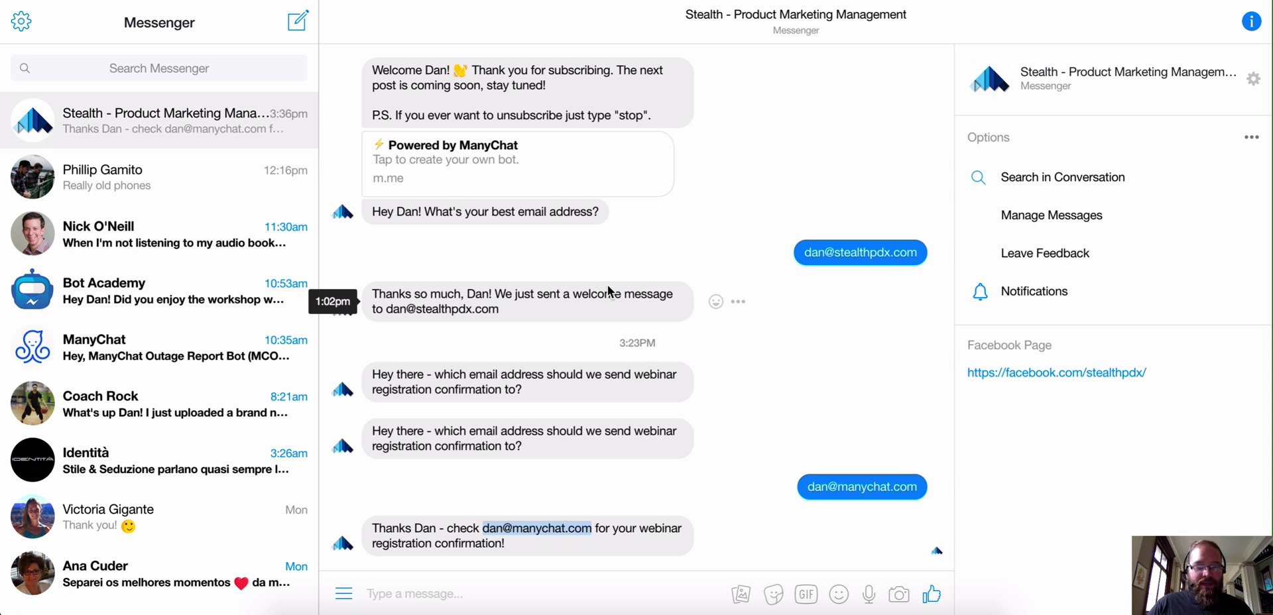
{"action": "key", "text": "alt+Tab"}
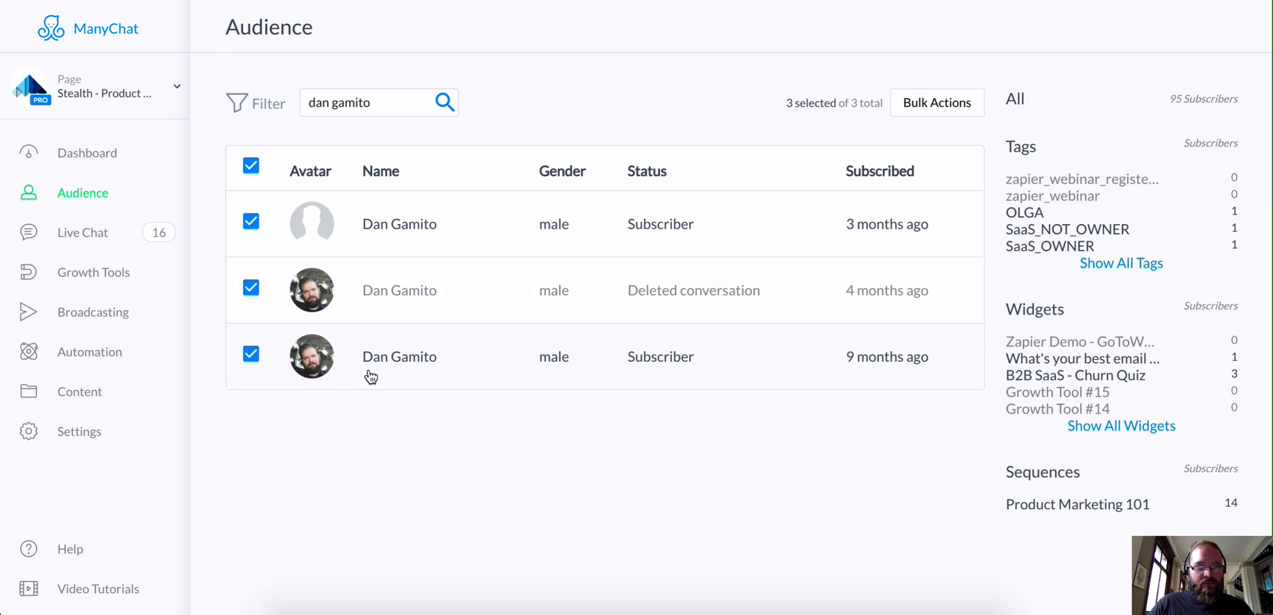
Step: Verify the test subscriber's User Tags include zapier_webinar_registered, then return to Zapier
{"action": "left_click", "coordinate": [396, 358]}
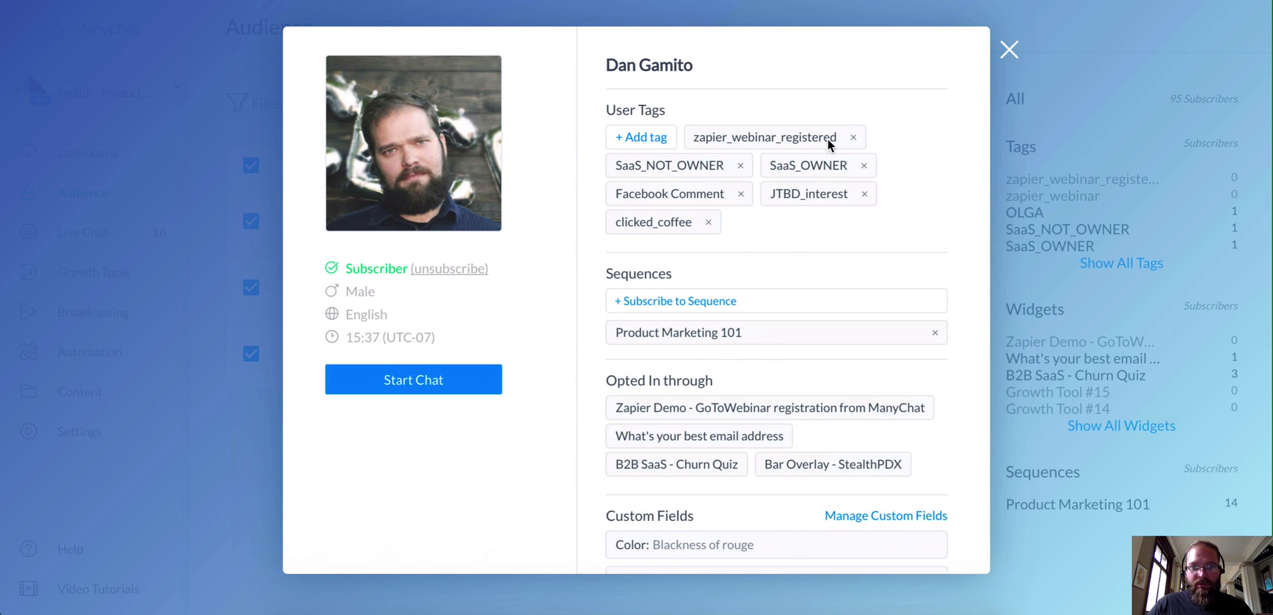
{"action": "left_click", "coordinate": [1008, 49]}
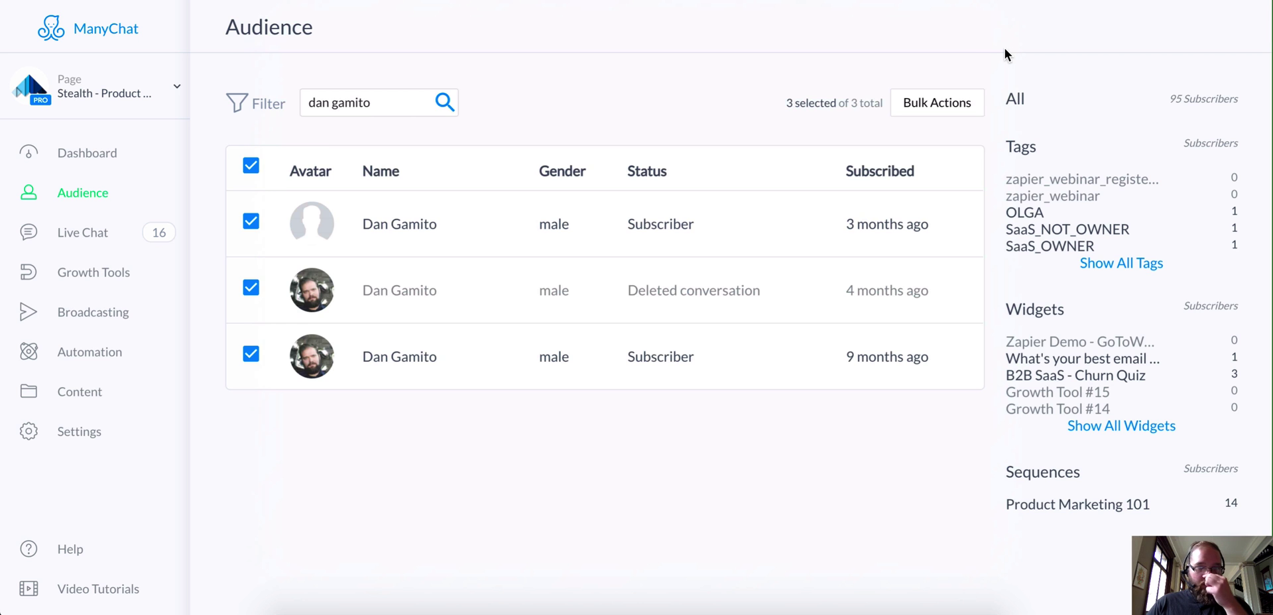
{"action": "key", "text": "ctrl+Tab"}
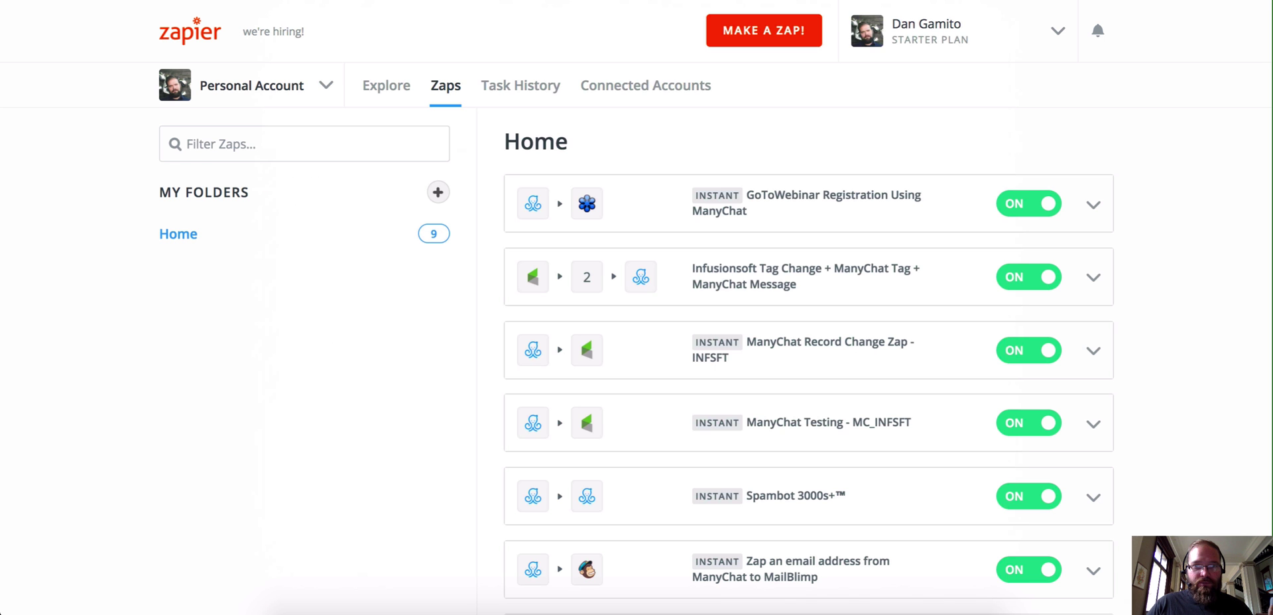
Step: Open the latest successful GoToWebinar registration run from Task History
{"action": "left_click", "coordinate": [542, 97]}
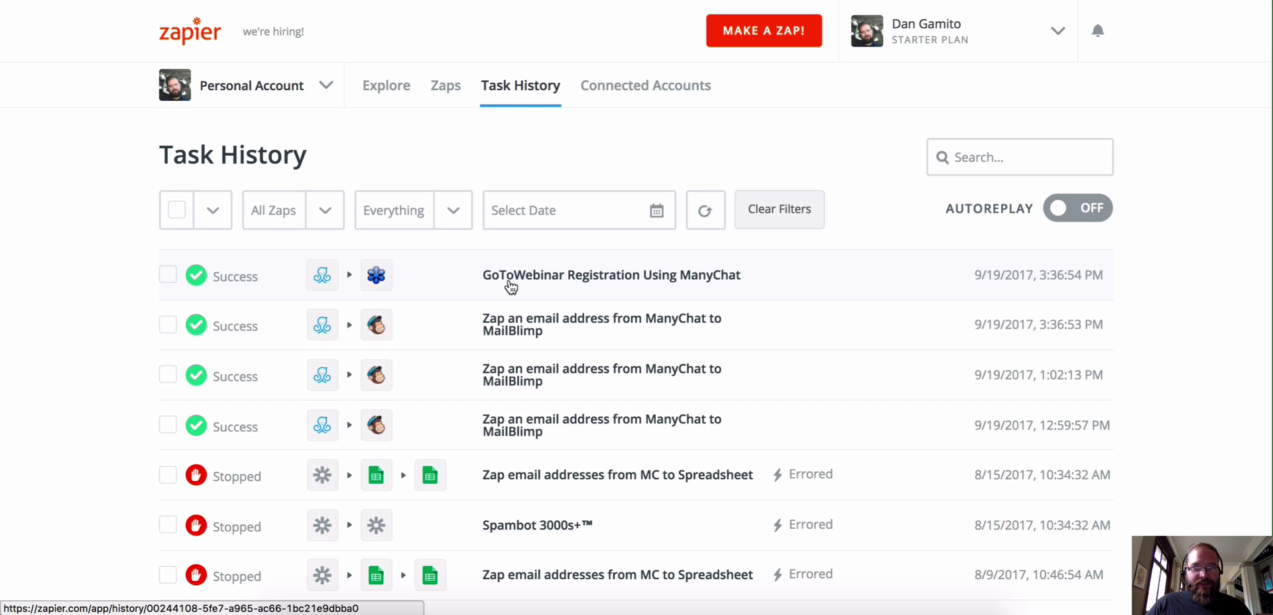
{"action": "left_click", "coordinate": [591, 284]}
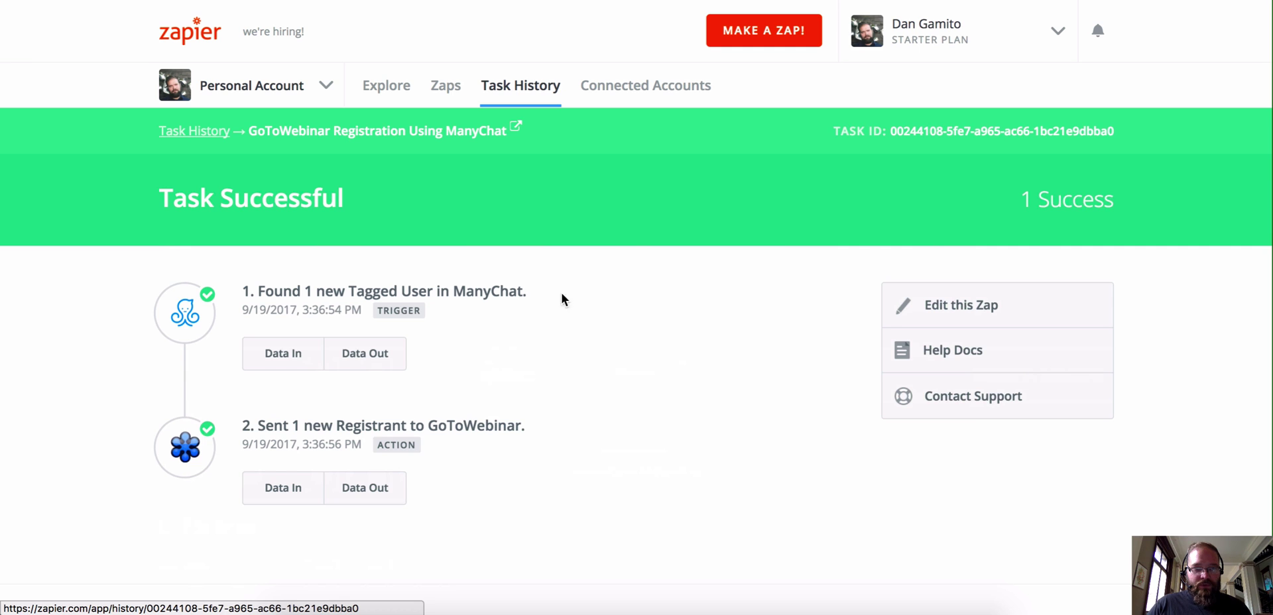
{"action": "scroll", "coordinate": [469, 366], "scroll_direction": "down", "scroll_amount": 1}
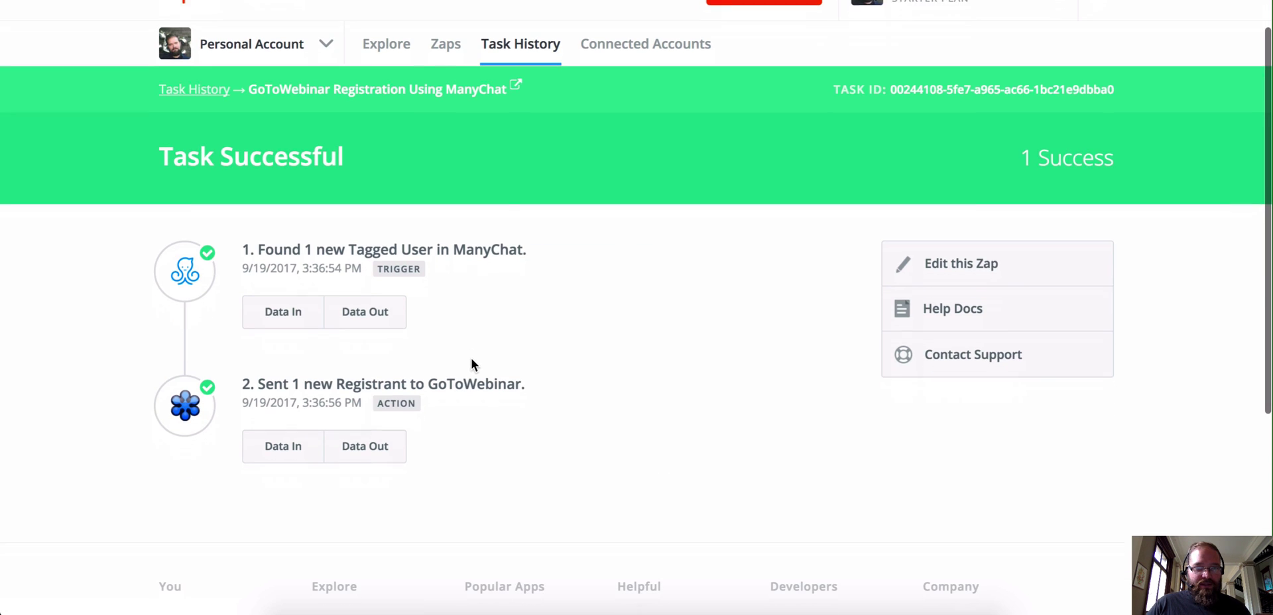
Step: Review the ManyChat trigger's Data Out and the registrant data sent into GoToWebinar
{"action": "left_click", "coordinate": [380, 317]}
{"action": "scroll", "coordinate": [489, 315], "scroll_direction": "down", "scroll_amount": 1}
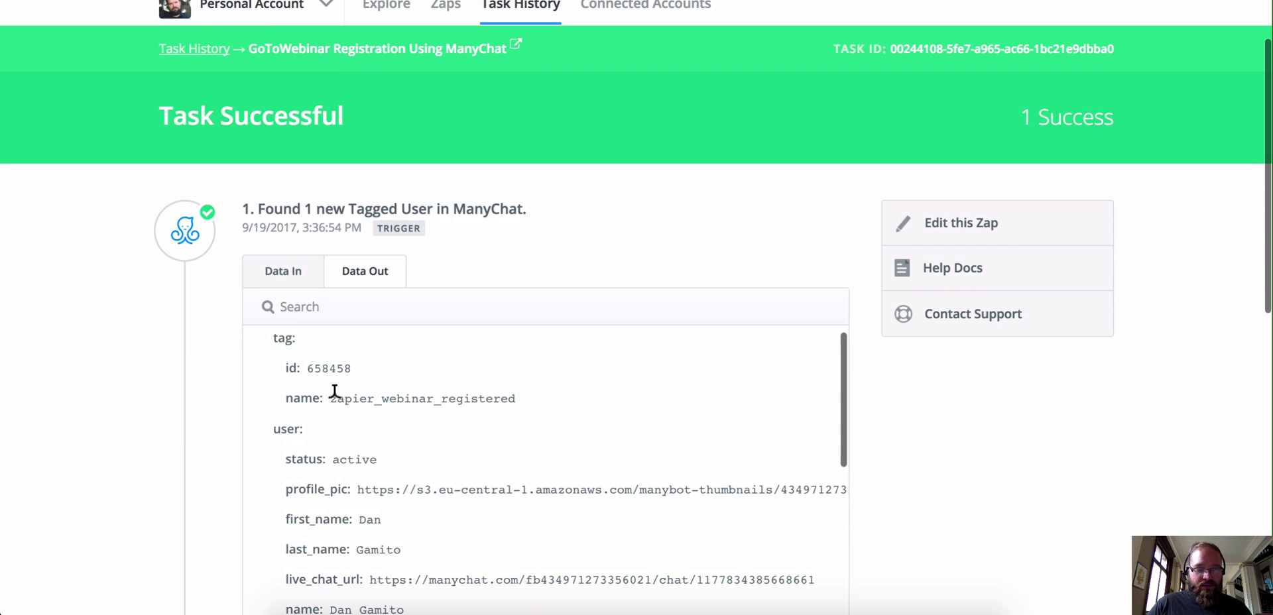
{"action": "scroll", "coordinate": [473, 402], "scroll_direction": "down", "scroll_amount": 2}
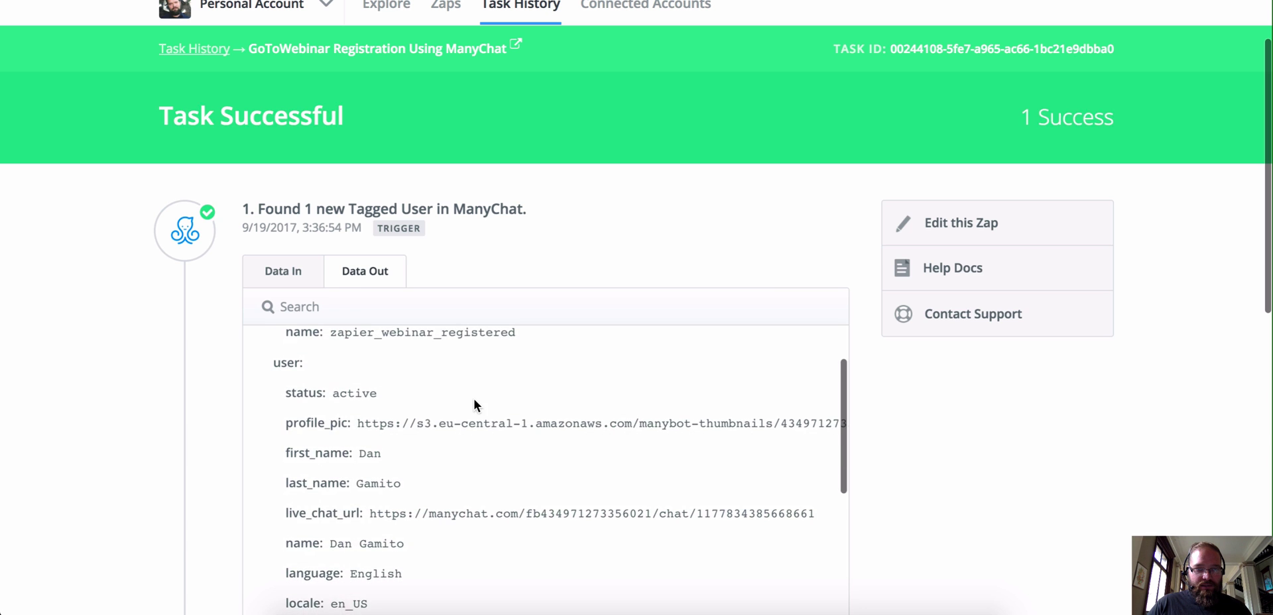
{"action": "scroll", "coordinate": [475, 400], "scroll_direction": "down", "scroll_amount": 7}
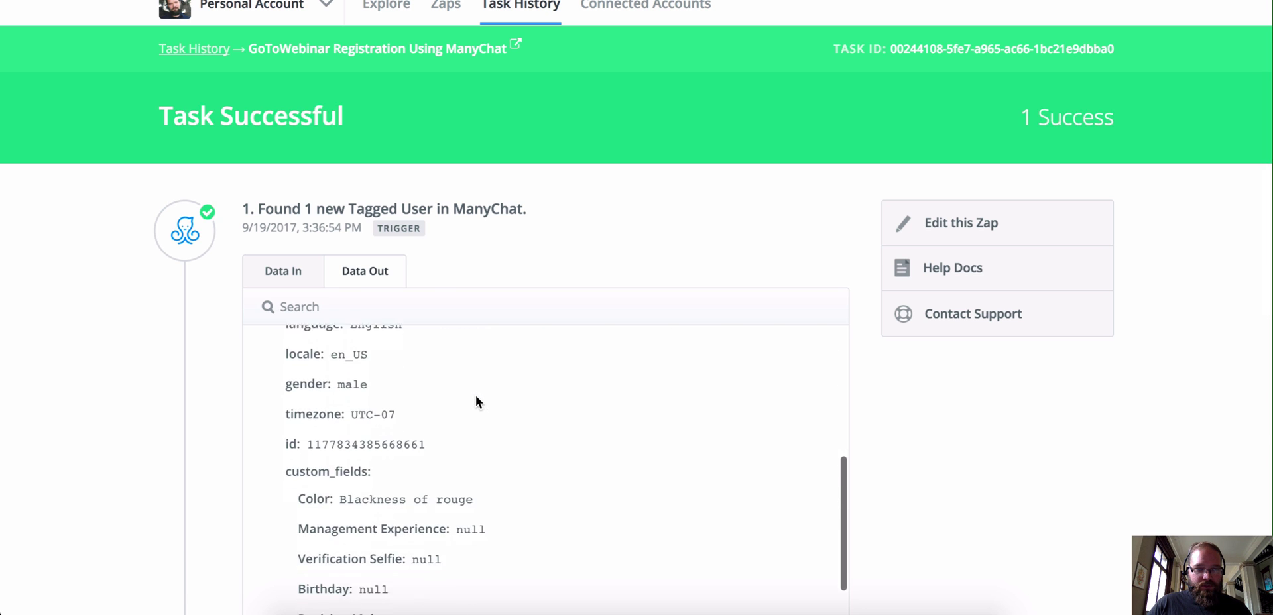
{"action": "scroll", "coordinate": [476, 393], "scroll_direction": "down", "scroll_amount": 4}
{"action": "scroll", "coordinate": [476, 392], "scroll_direction": "up", "scroll_amount": 2}
{"action": "scroll", "coordinate": [476, 392], "scroll_direction": "down", "scroll_amount": 3}
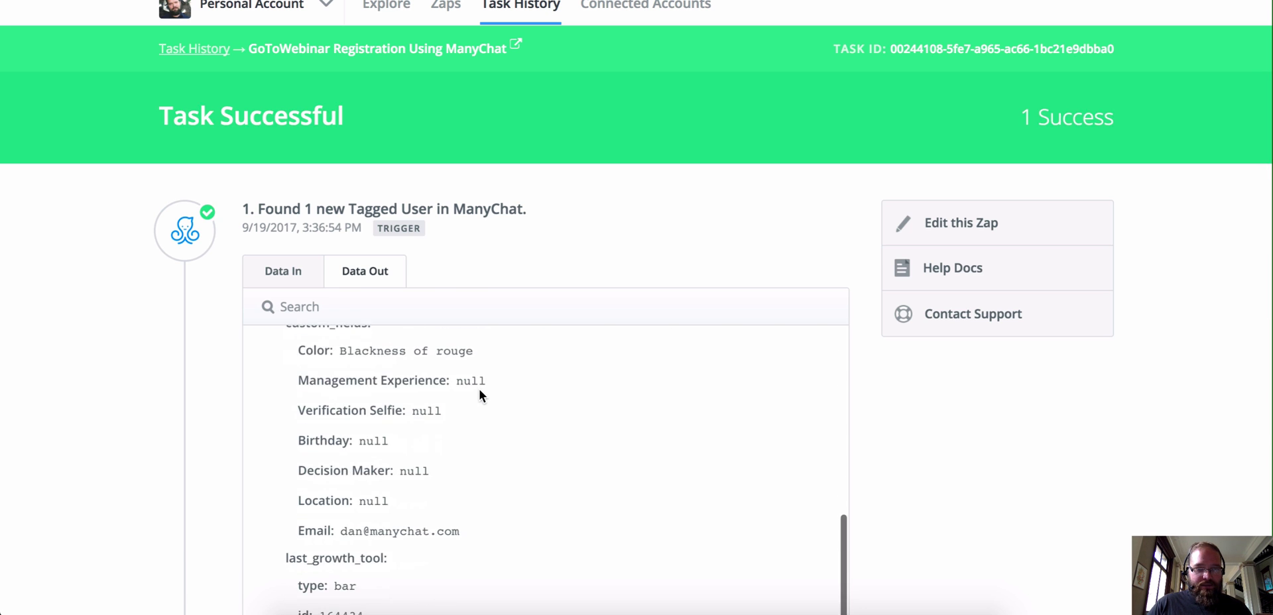
{"action": "scroll", "coordinate": [479, 388], "scroll_direction": "up", "scroll_amount": 8}
{"action": "scroll", "coordinate": [477, 319], "scroll_direction": "up", "scroll_amount": 2}
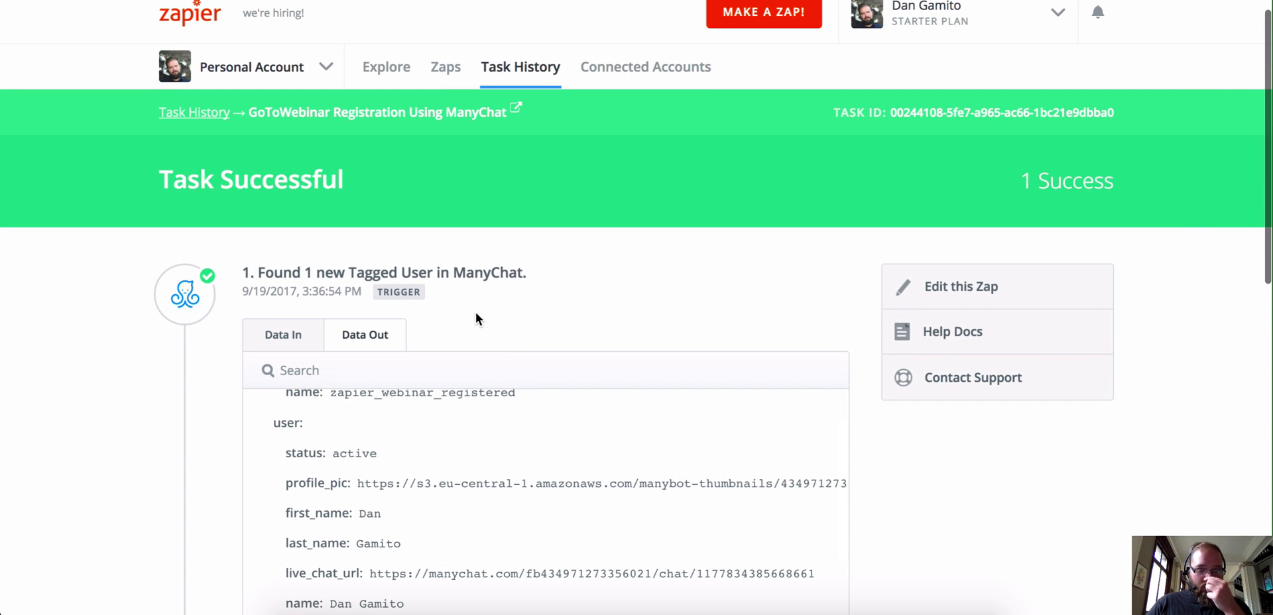
{"action": "scroll", "coordinate": [487, 301], "scroll_direction": "down", "scroll_amount": 12}
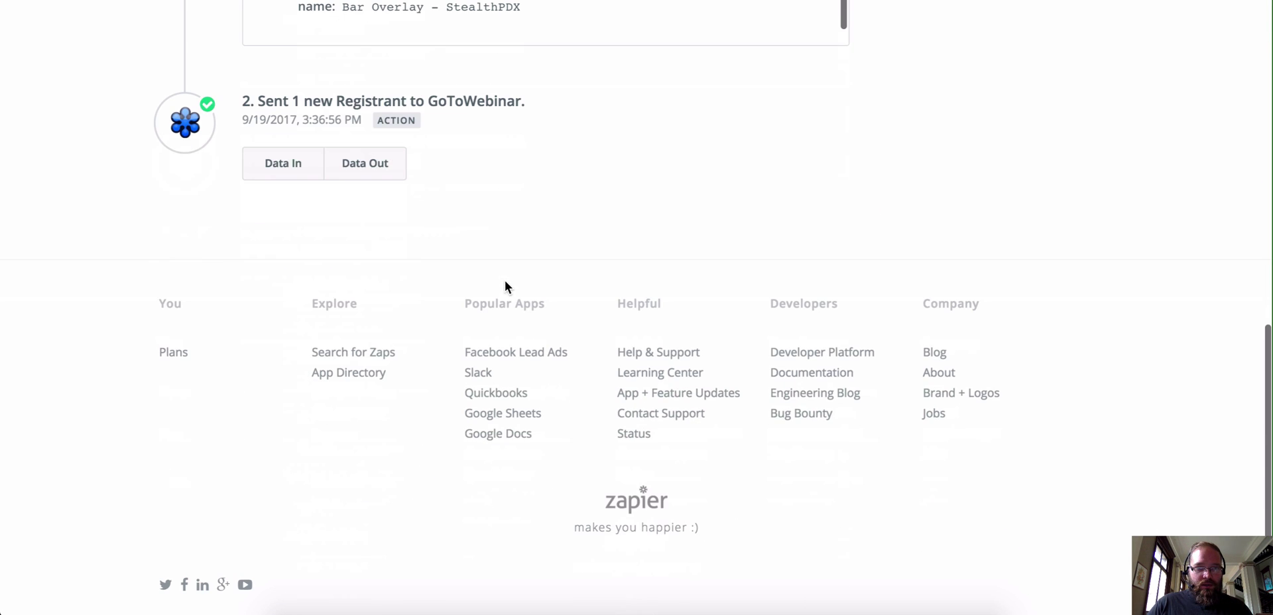
{"action": "left_click", "coordinate": [283, 168]}
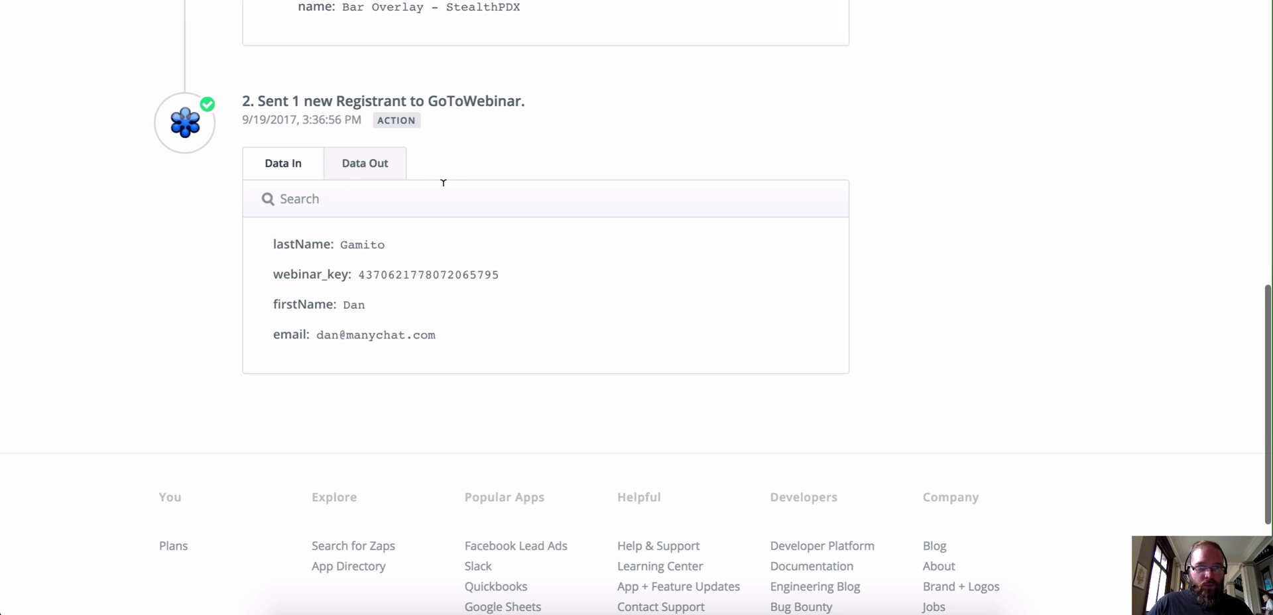
{"action": "scroll", "coordinate": [396, 228], "scroll_direction": "up", "scroll_amount": 1}
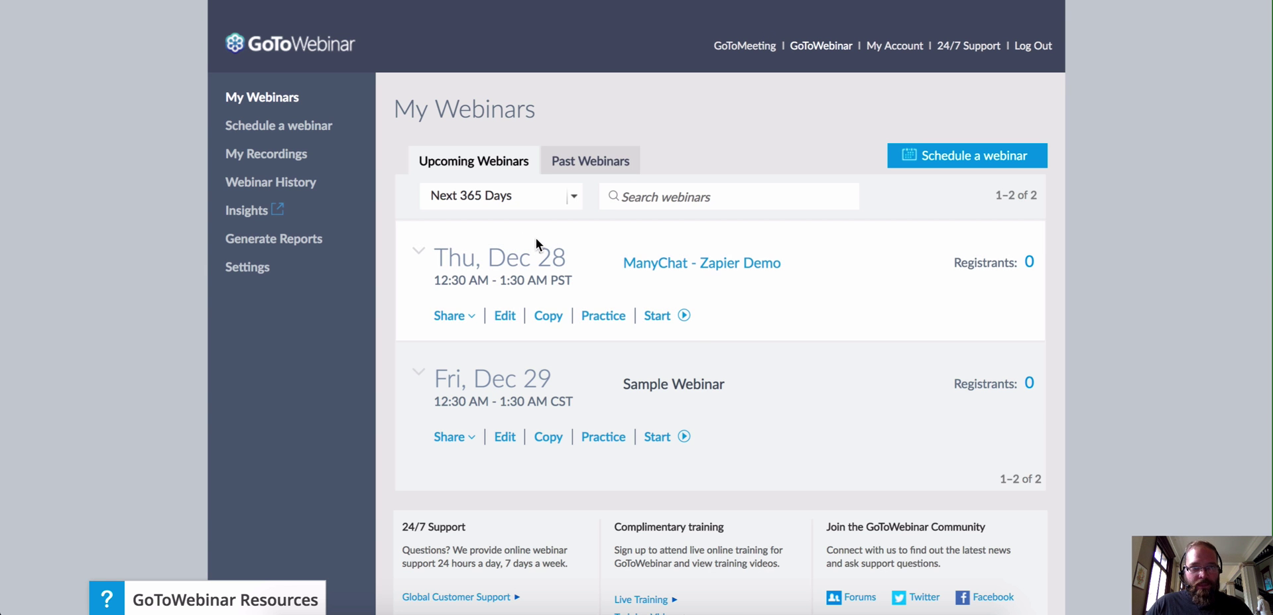
Step: Refresh My Webinars and open the ManyChat - Zapier Demo list showing 2 registrants
{"action": "key", "text": "ctrl+r"}
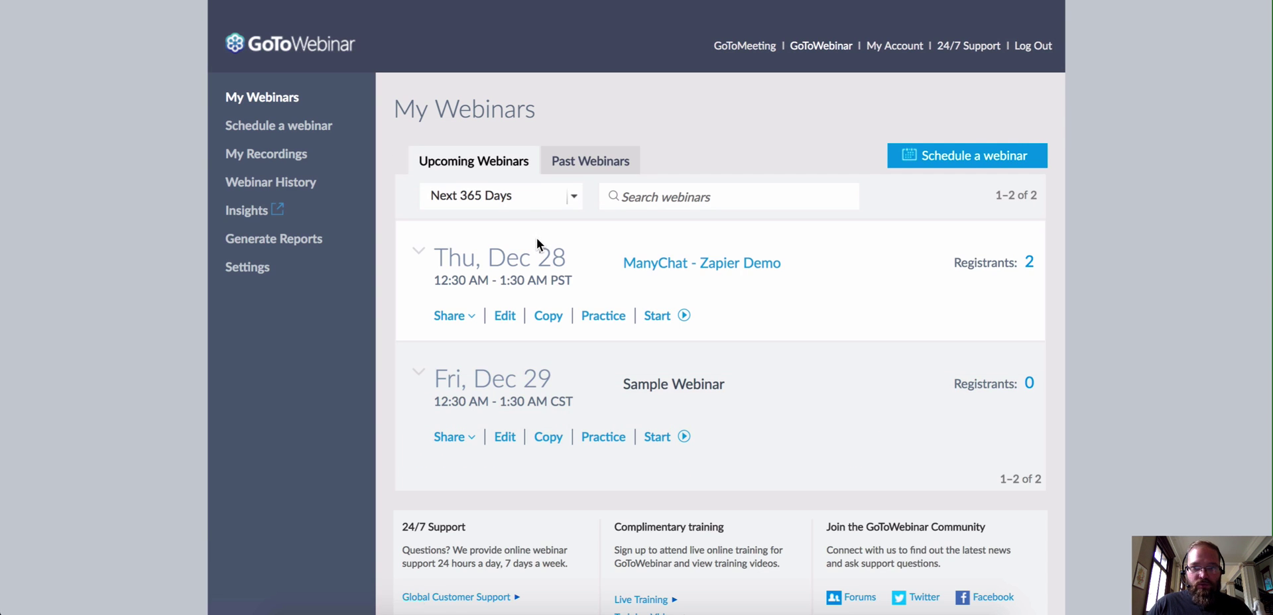
{"action": "left_click", "coordinate": [1029, 262]}
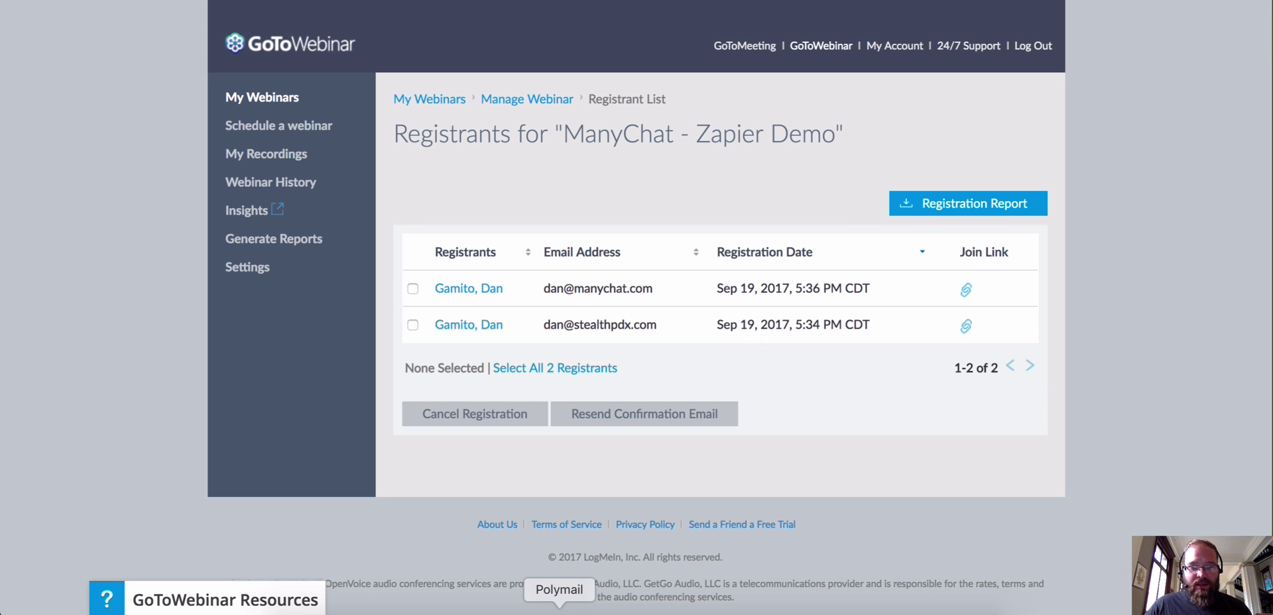
{"action": "left_click", "coordinate": [559, 611]}
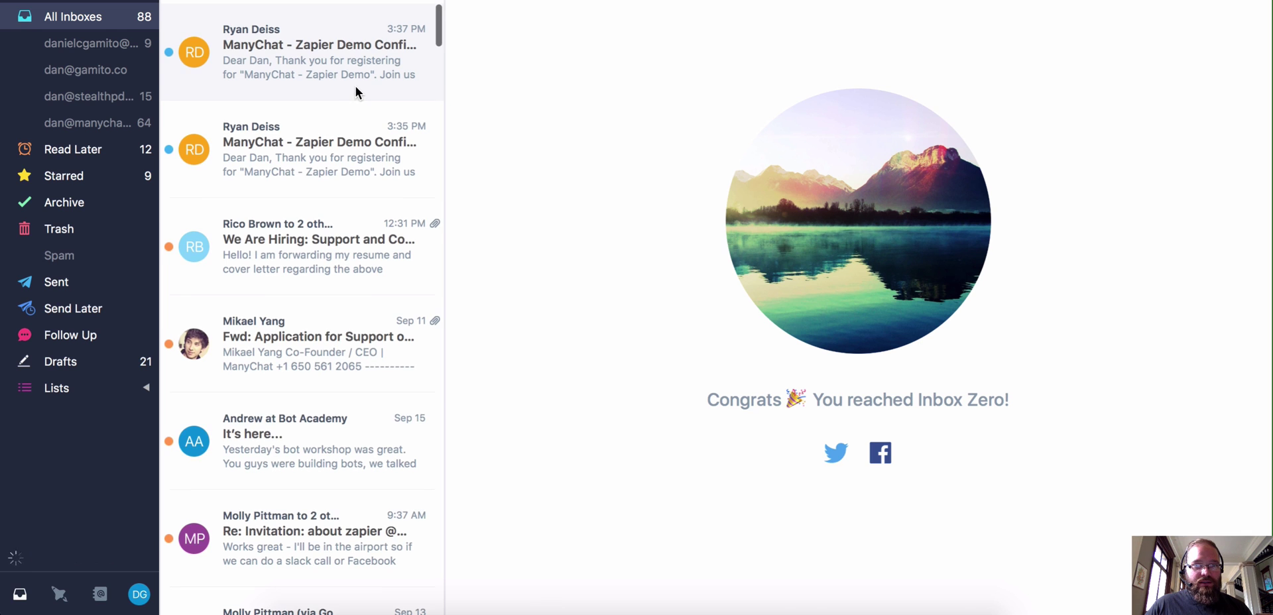
Step: Read the newest ManyChat - Zapier Demo confirmation email and its join details
{"action": "left_click", "coordinate": [342, 70]}
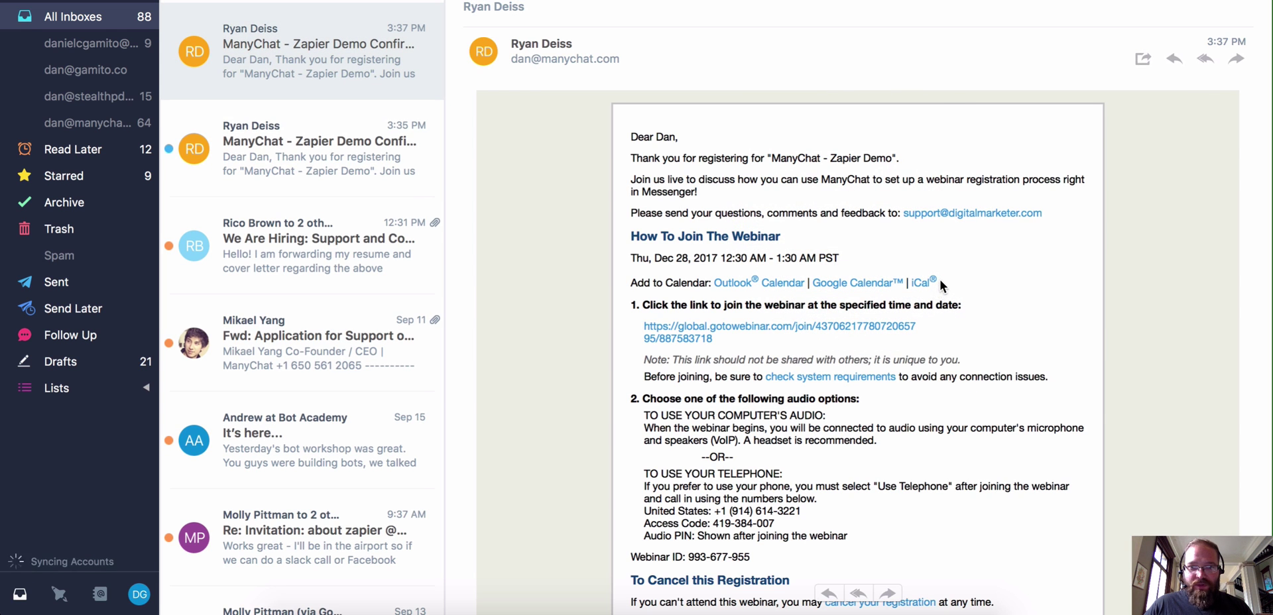
{"action": "scroll", "coordinate": [941, 273], "scroll_direction": "down", "scroll_amount": 5}
{"action": "scroll", "coordinate": [943, 268], "scroll_direction": "up", "scroll_amount": 5}
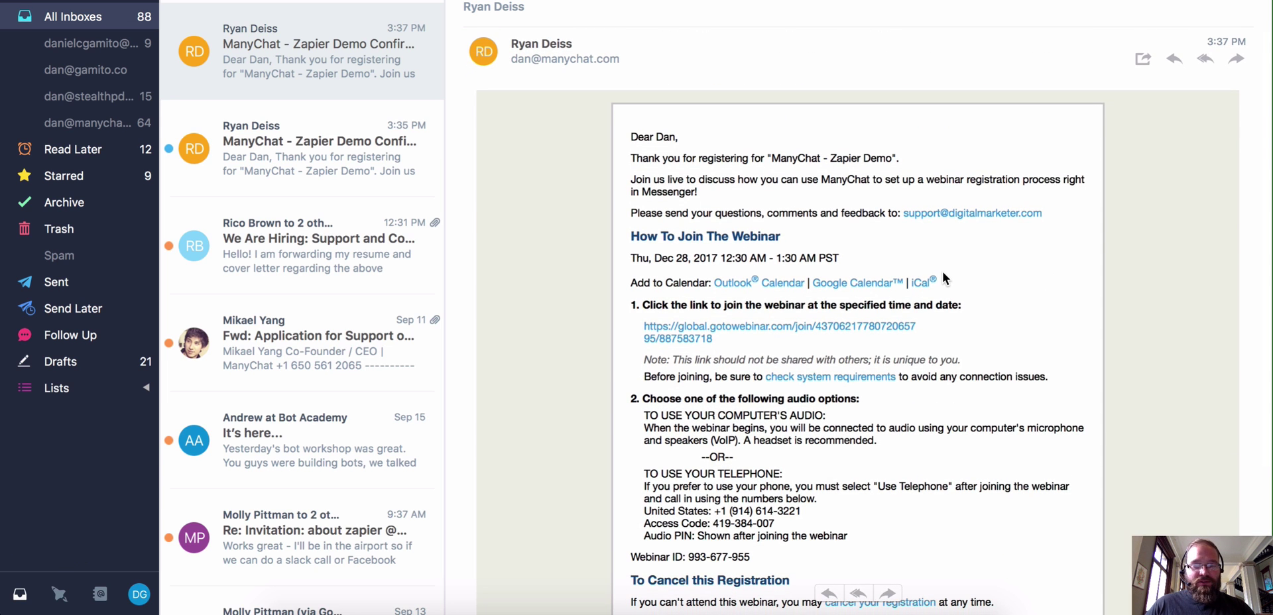
Step: Switch back to Chrome showing the GoToWebinar two-registrant list
{"action": "key", "text": "super+Tab"}
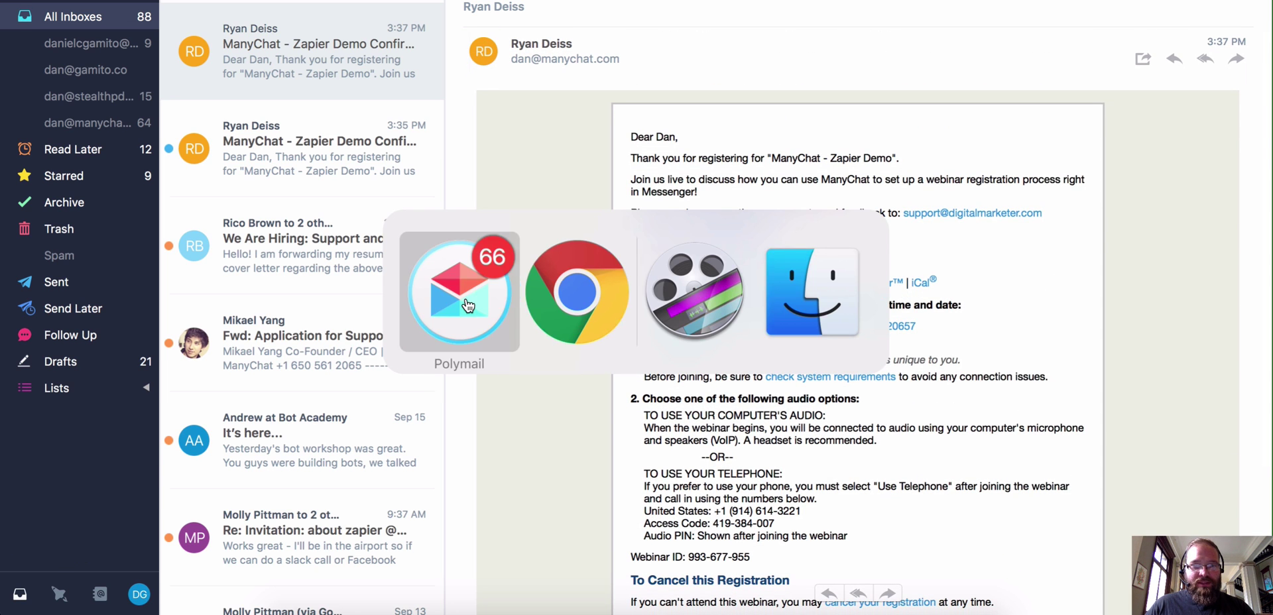
{"action": "left_click", "coordinate": [466, 297]}
{"action": "key", "text": "super+Tab"}
{"action": "left_click", "coordinate": [573, 316]}
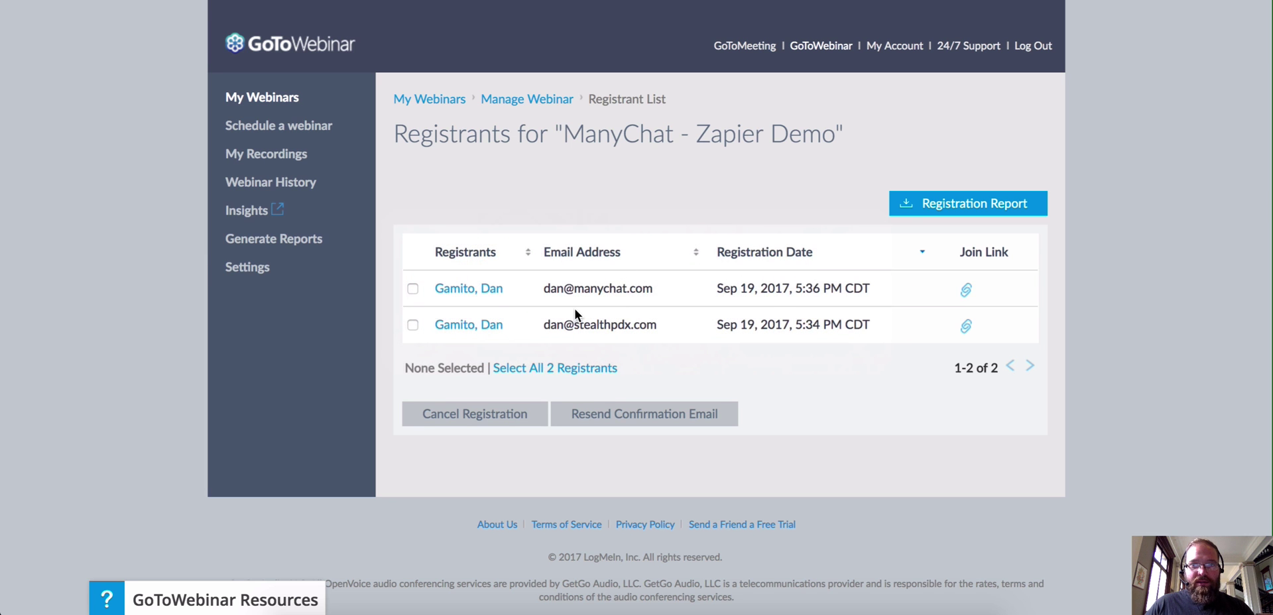